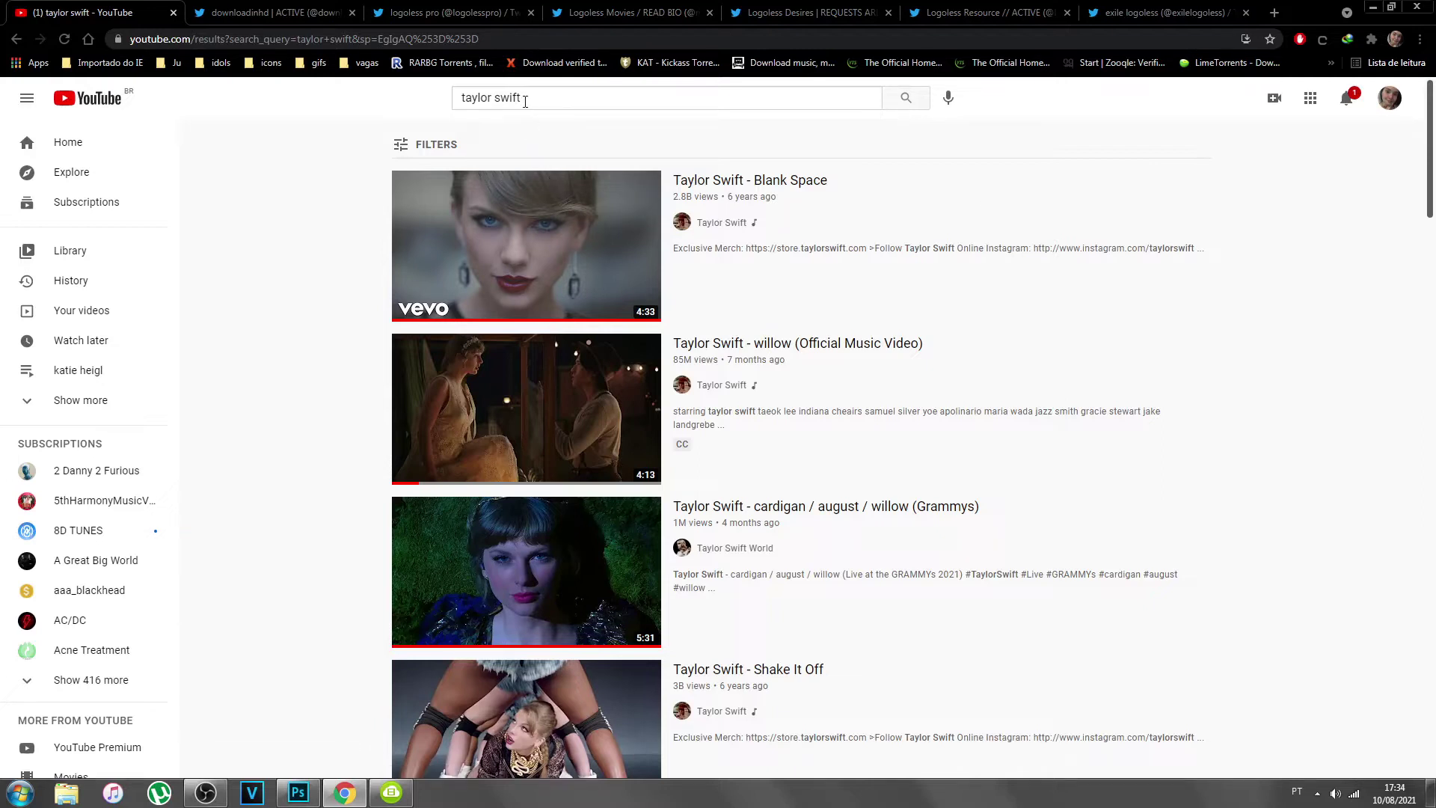
# - Check the available filters for the taylor swift search results and copy the link address of the "Taylor Swift - Blank Space" video
pyautogui.click(454, 143)
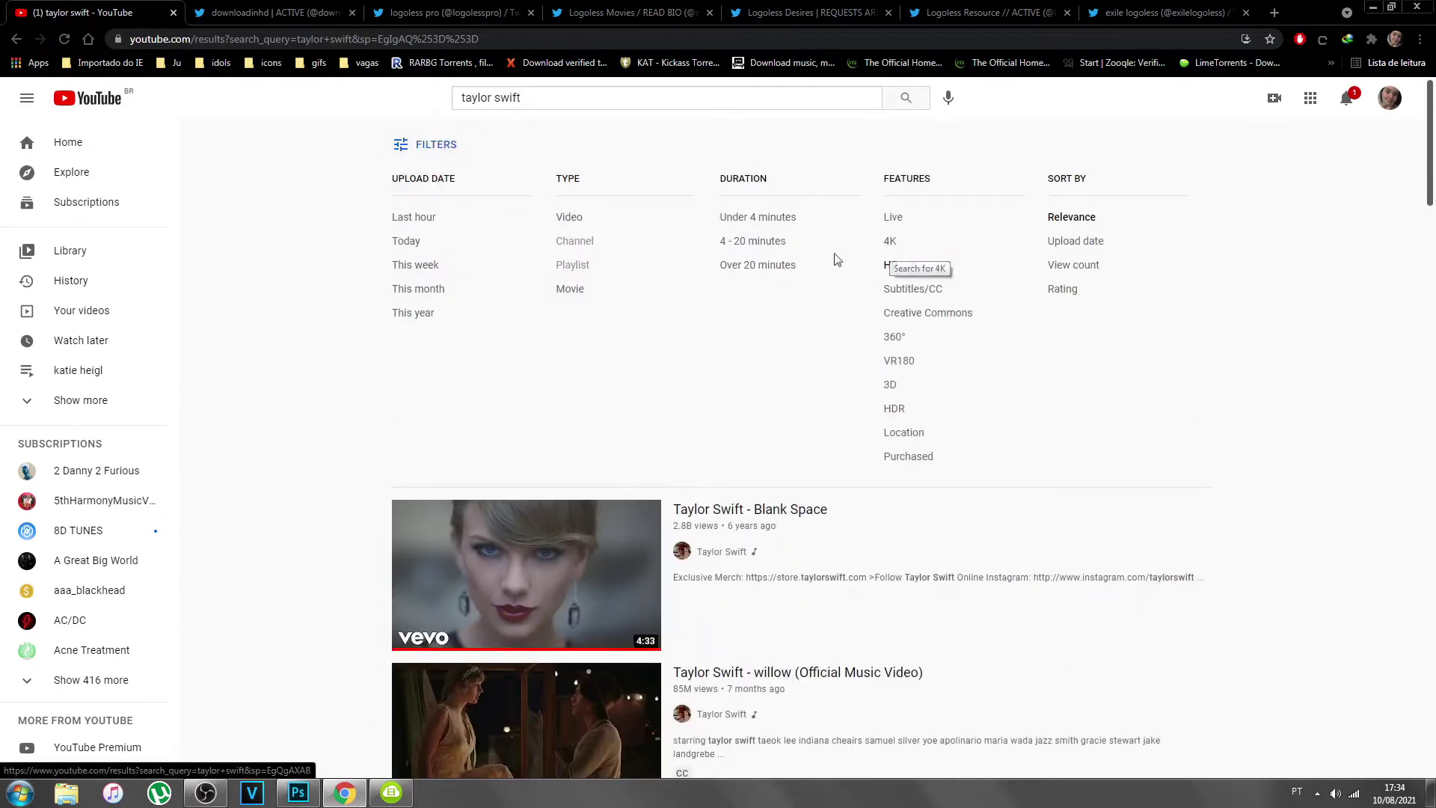
pyautogui.click(436, 144)
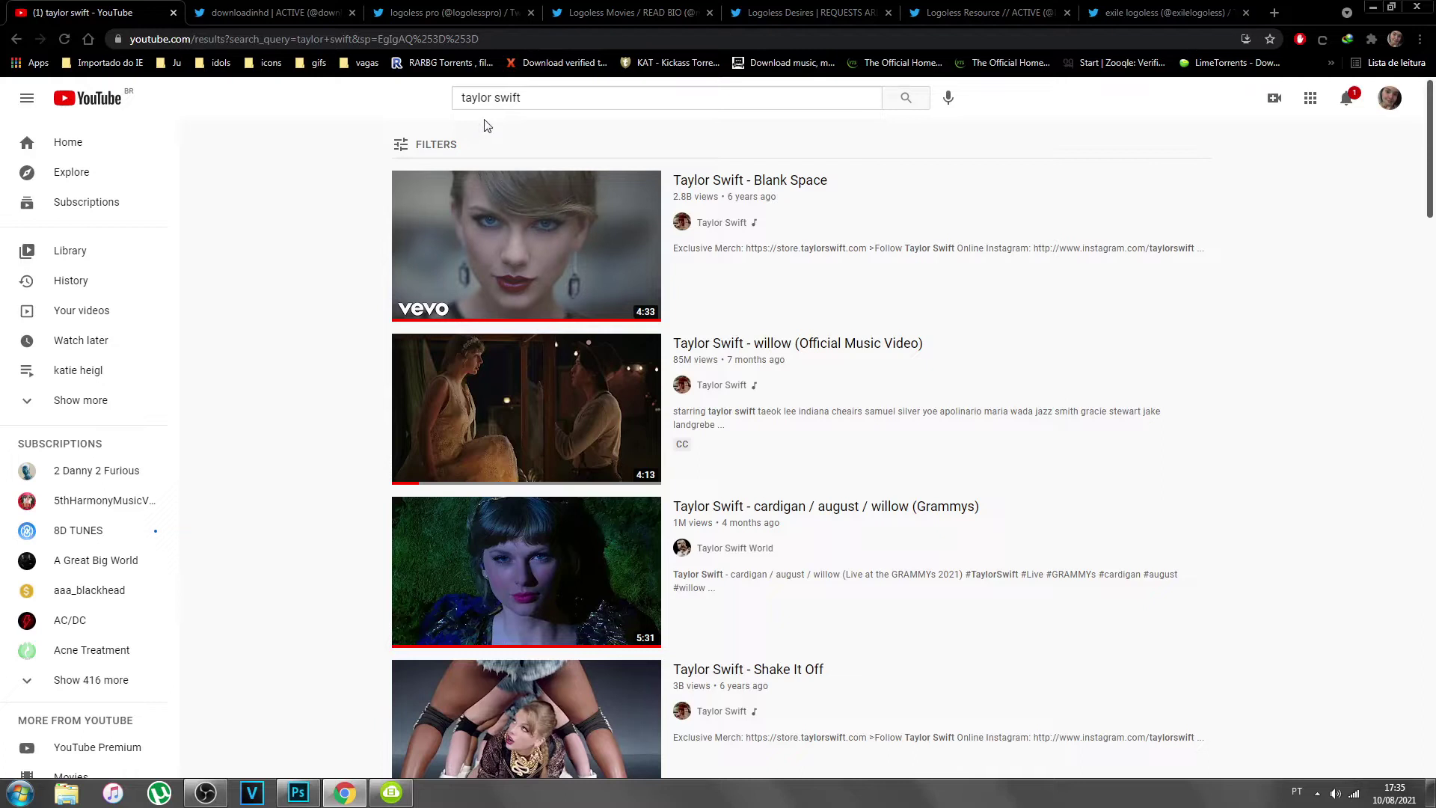
pyautogui.moveTo(676, 213)
pyautogui.rightClick(693, 182)
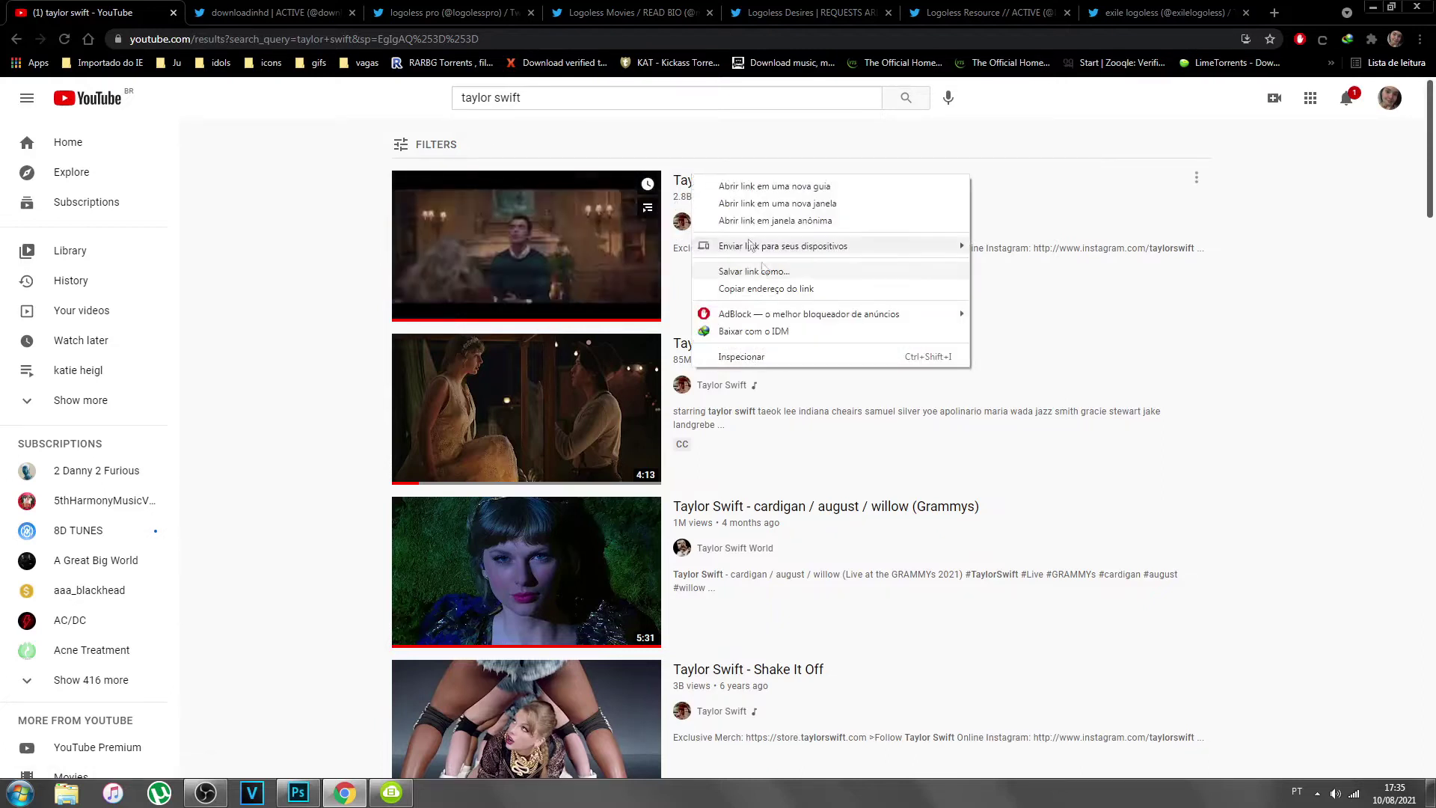
pyautogui.click(754, 290)
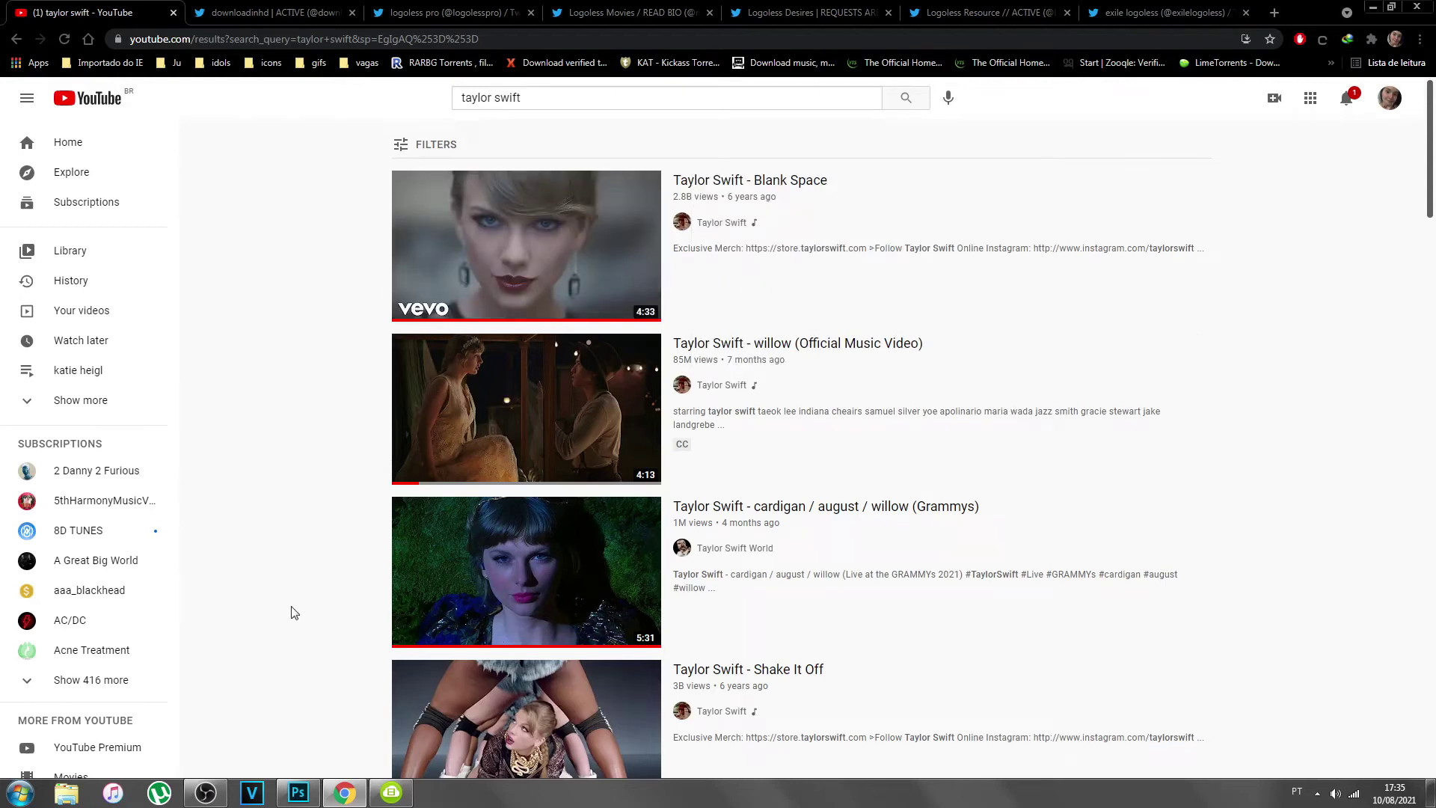
# - Switch to 4K Video Downloader, load the copied video link, review the download type and quality options, and close it without downloading
pyautogui.click(391, 792)
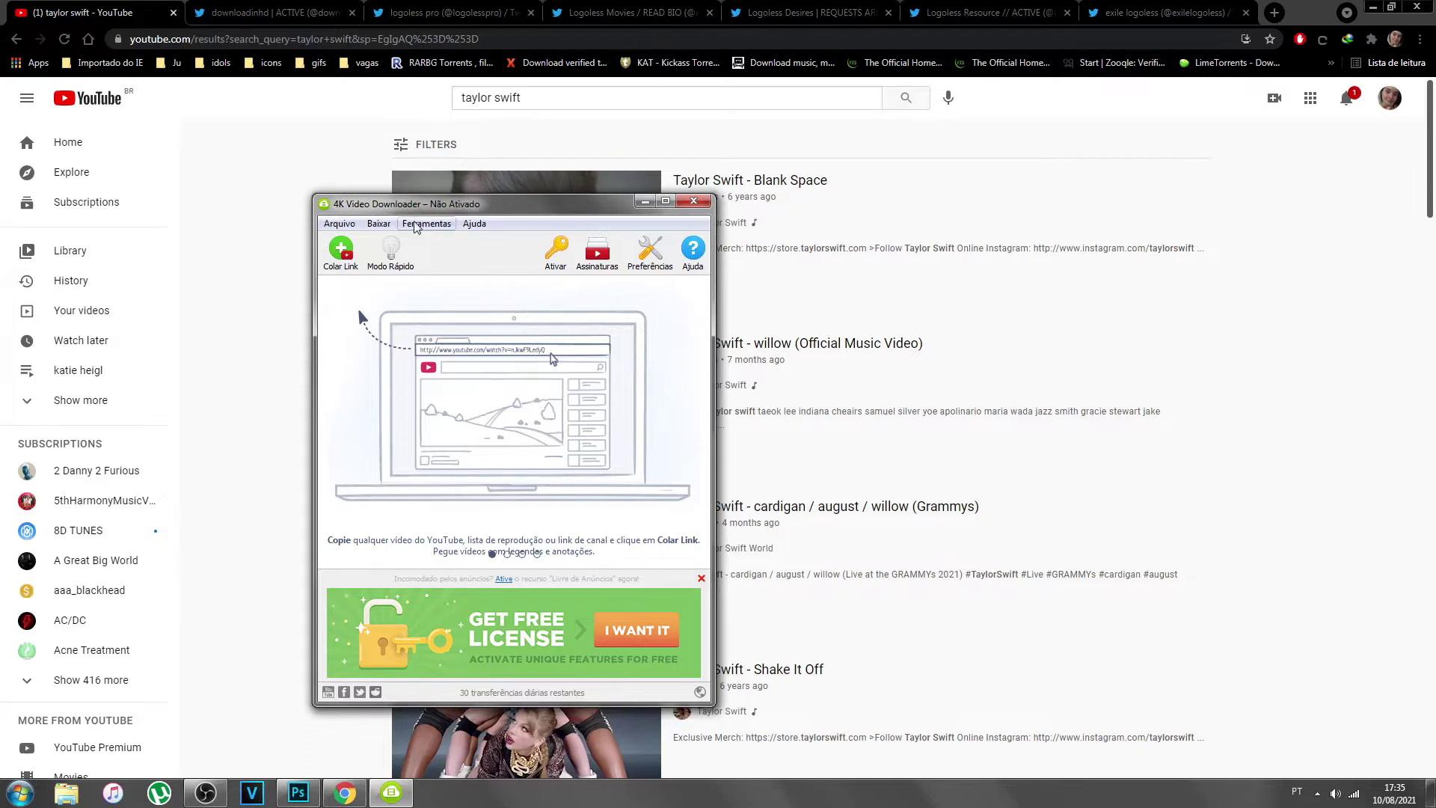
pyautogui.click(351, 265)
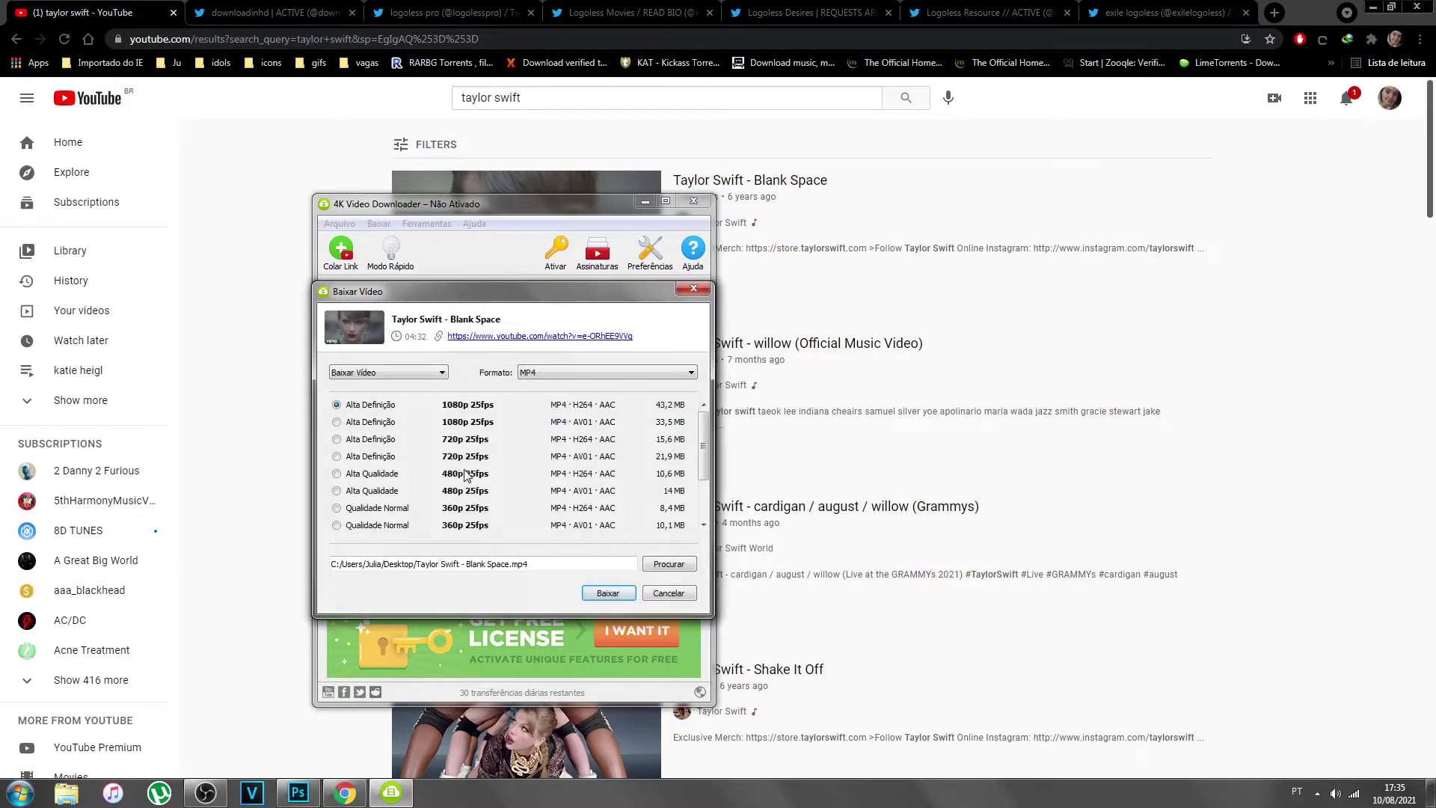
pyautogui.click(357, 378)
pyautogui.click(364, 386)
pyautogui.press('Tab')
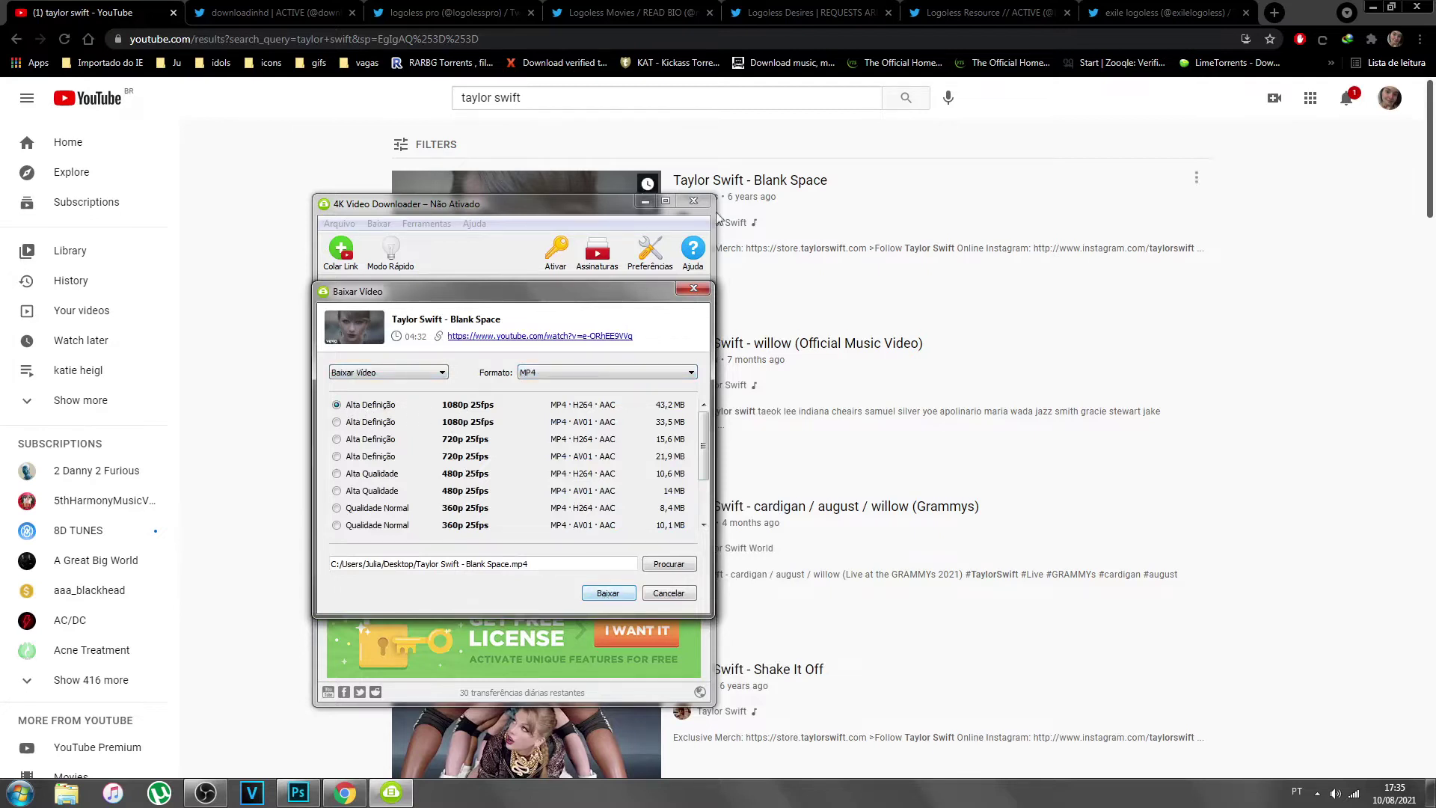
pyautogui.click(694, 289)
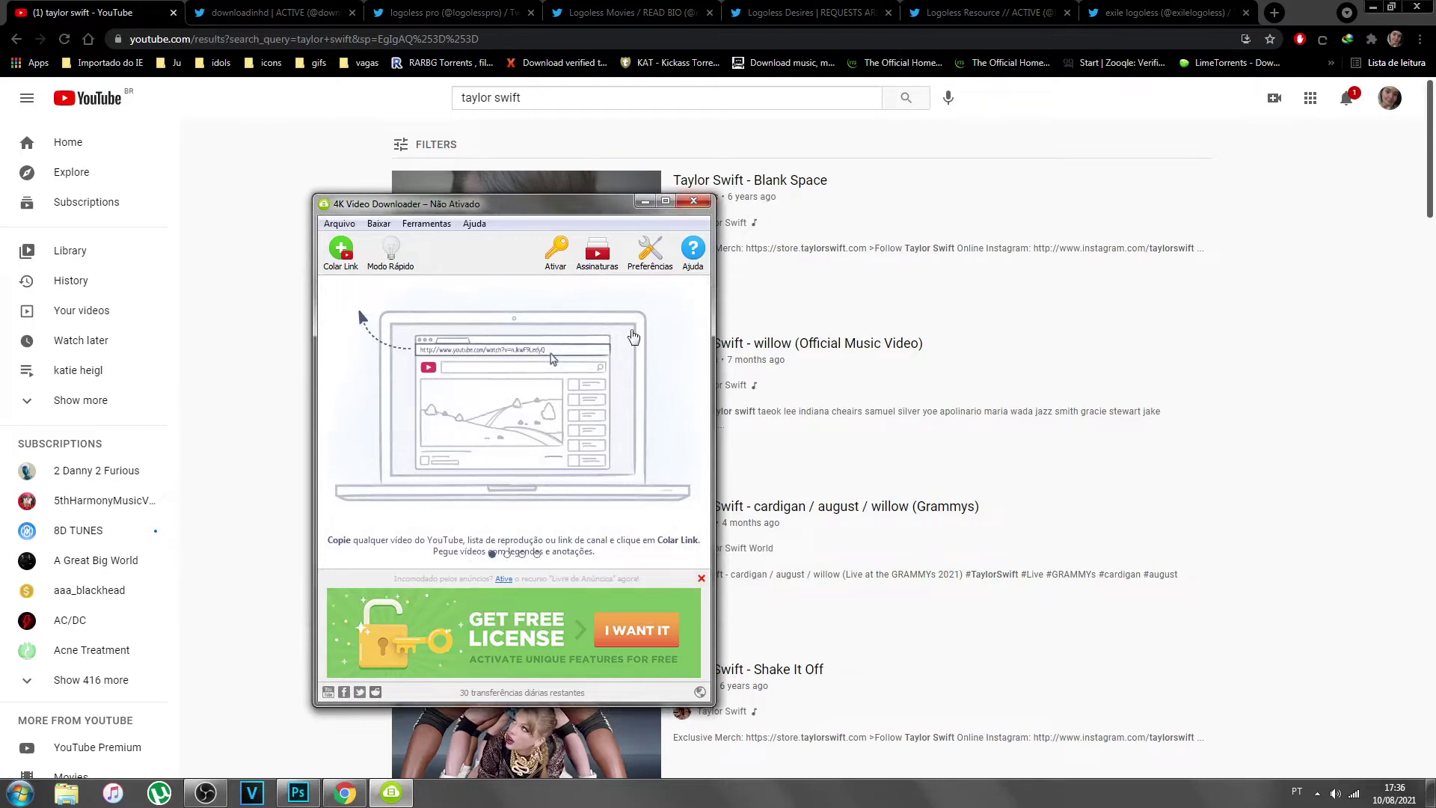
pyautogui.click(694, 201)
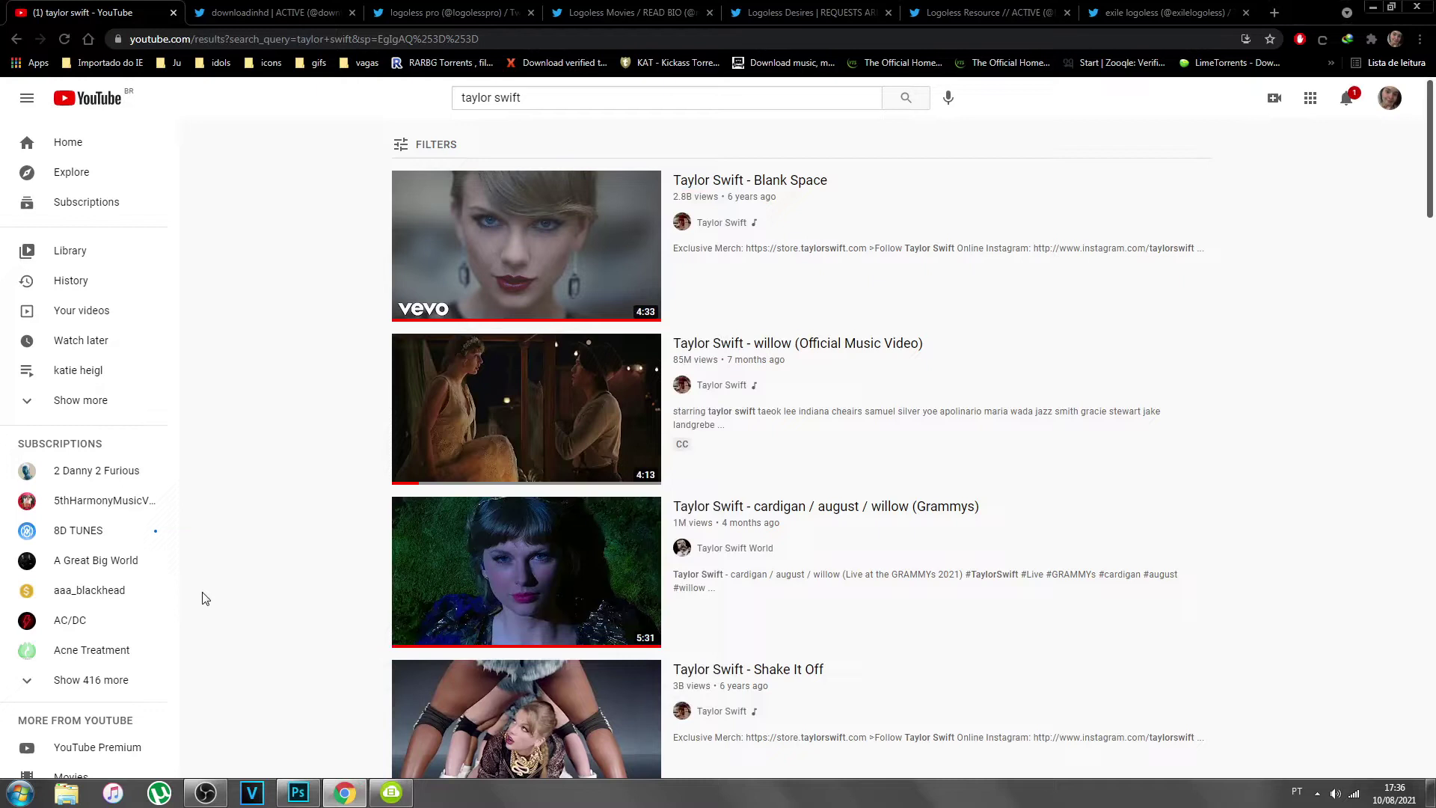
# - Look through the downloadinhd, logoless pro, Logoless Movies, Logoless Desires and Logoless Resource profiles on Twitter
pyautogui.click(229, 9)
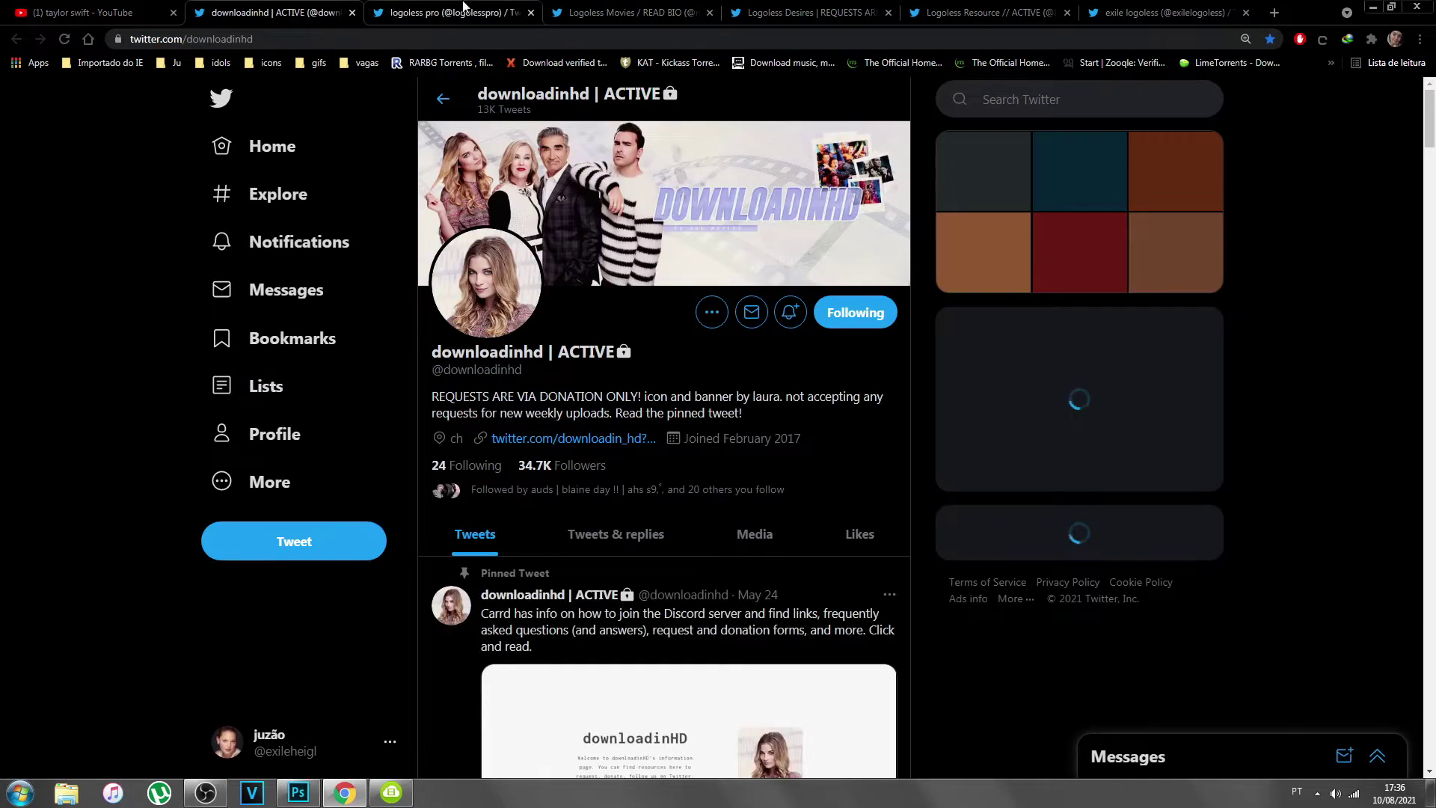
pyautogui.click(447, 13)
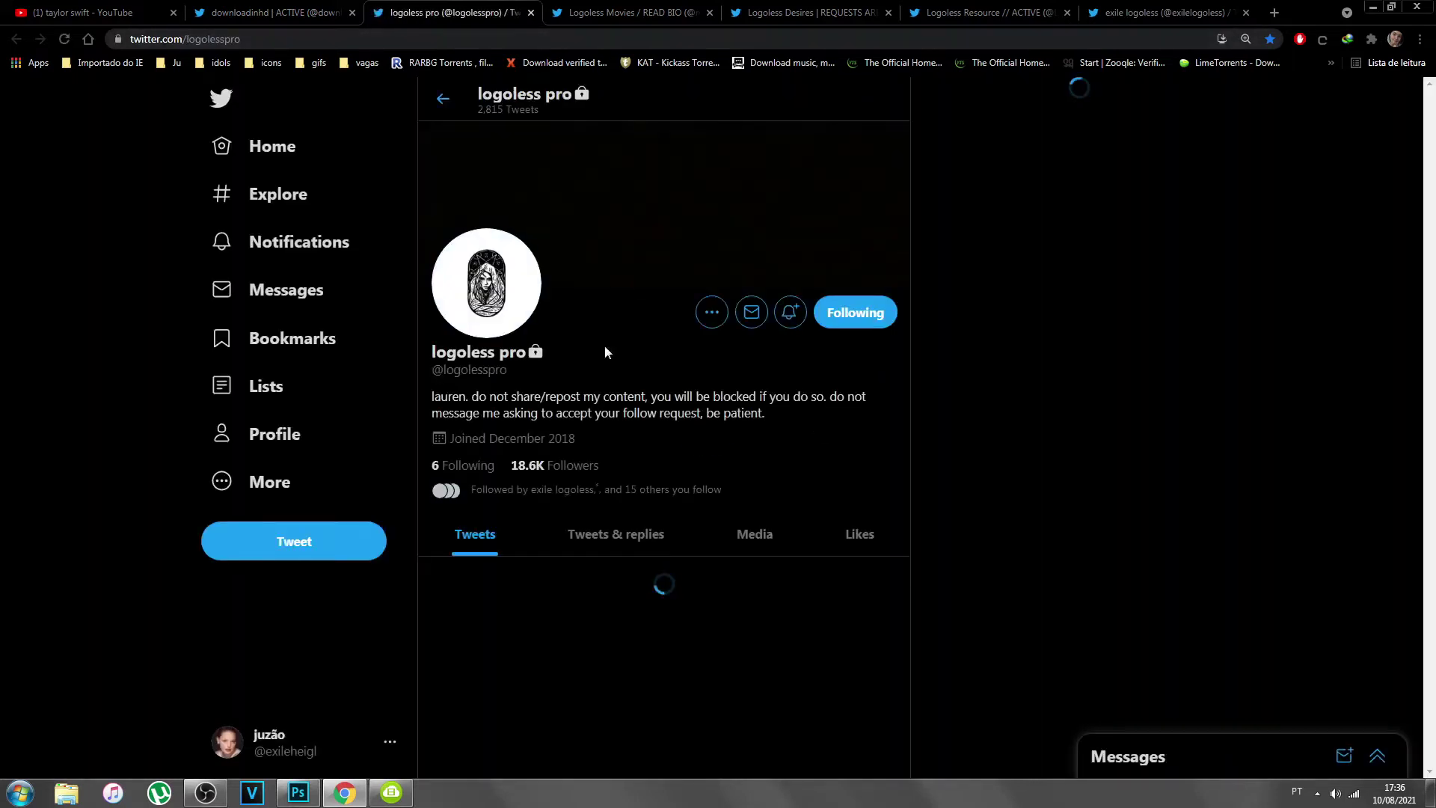
pyautogui.click(664, 8)
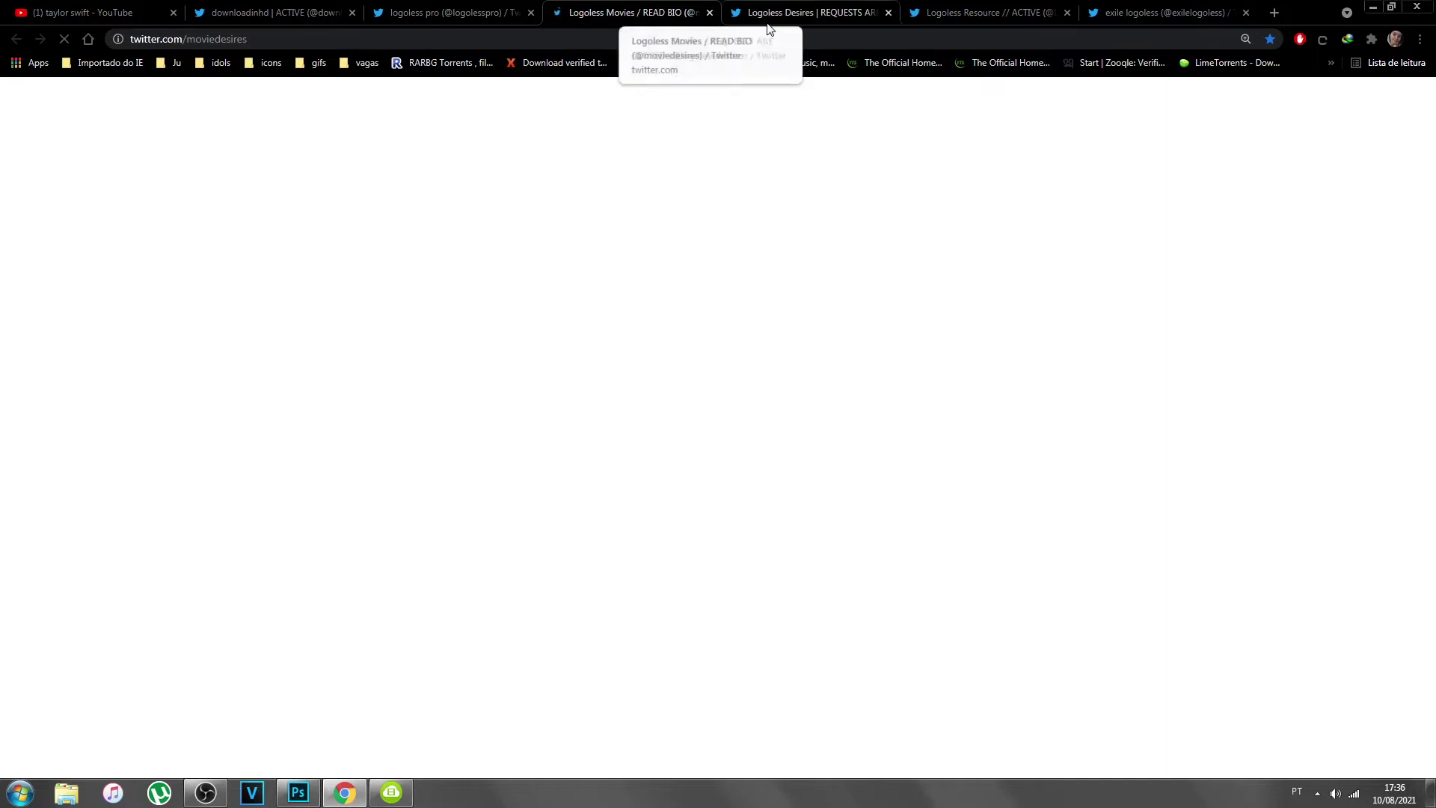
pyautogui.click(868, 16)
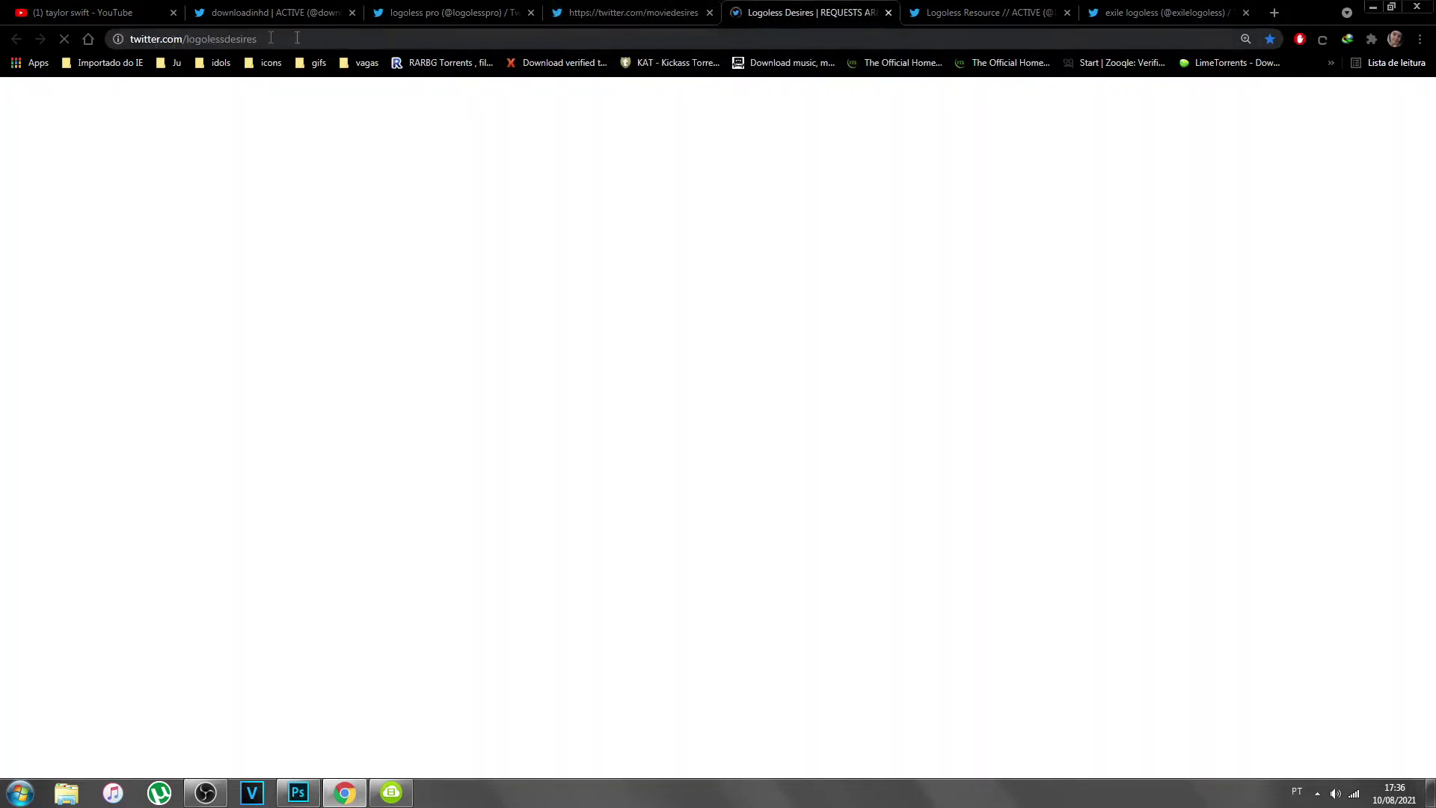
pyautogui.click(929, 11)
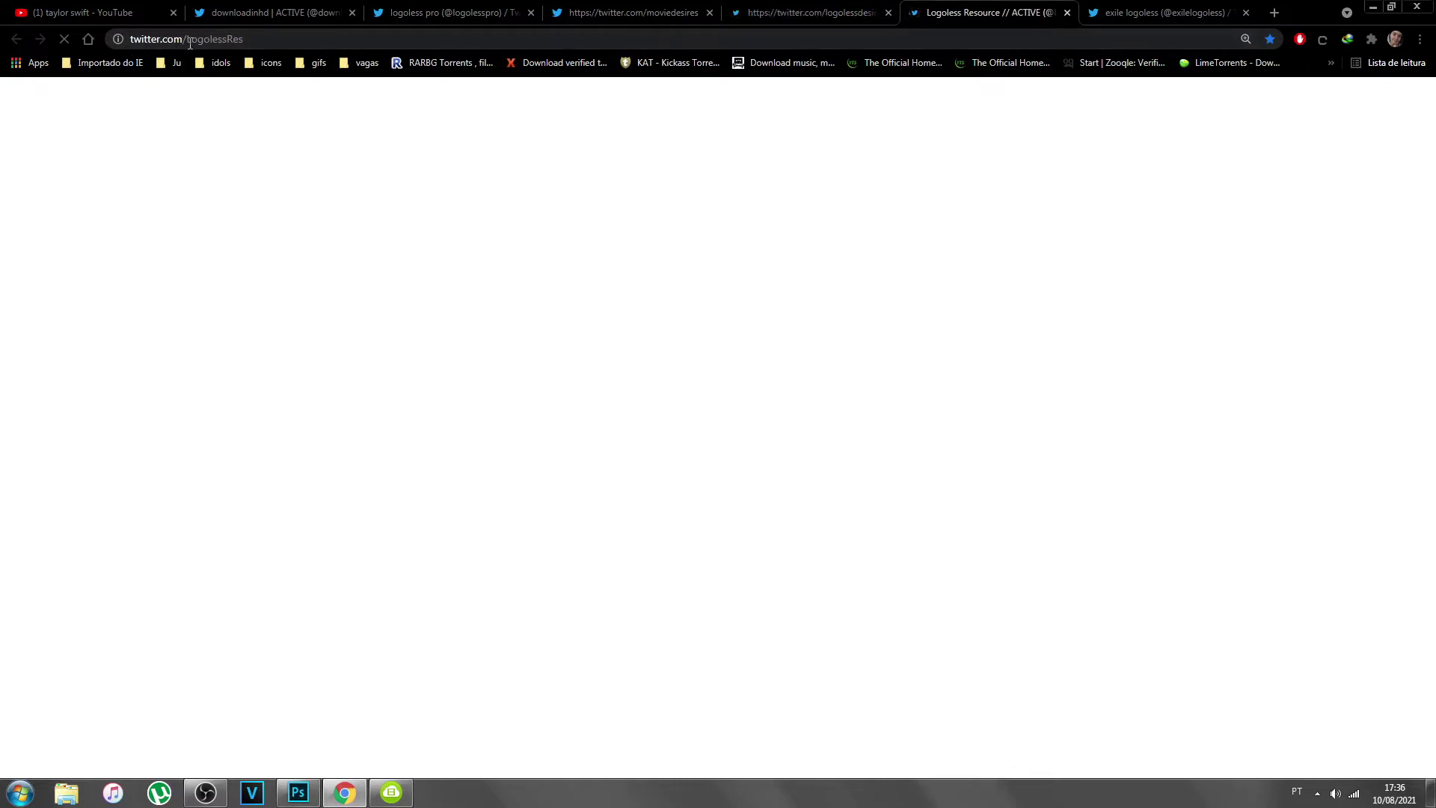
# - Examine the exile logoless Twitter profile and the resource links in its pinned tweet
pyautogui.click(1171, 15)
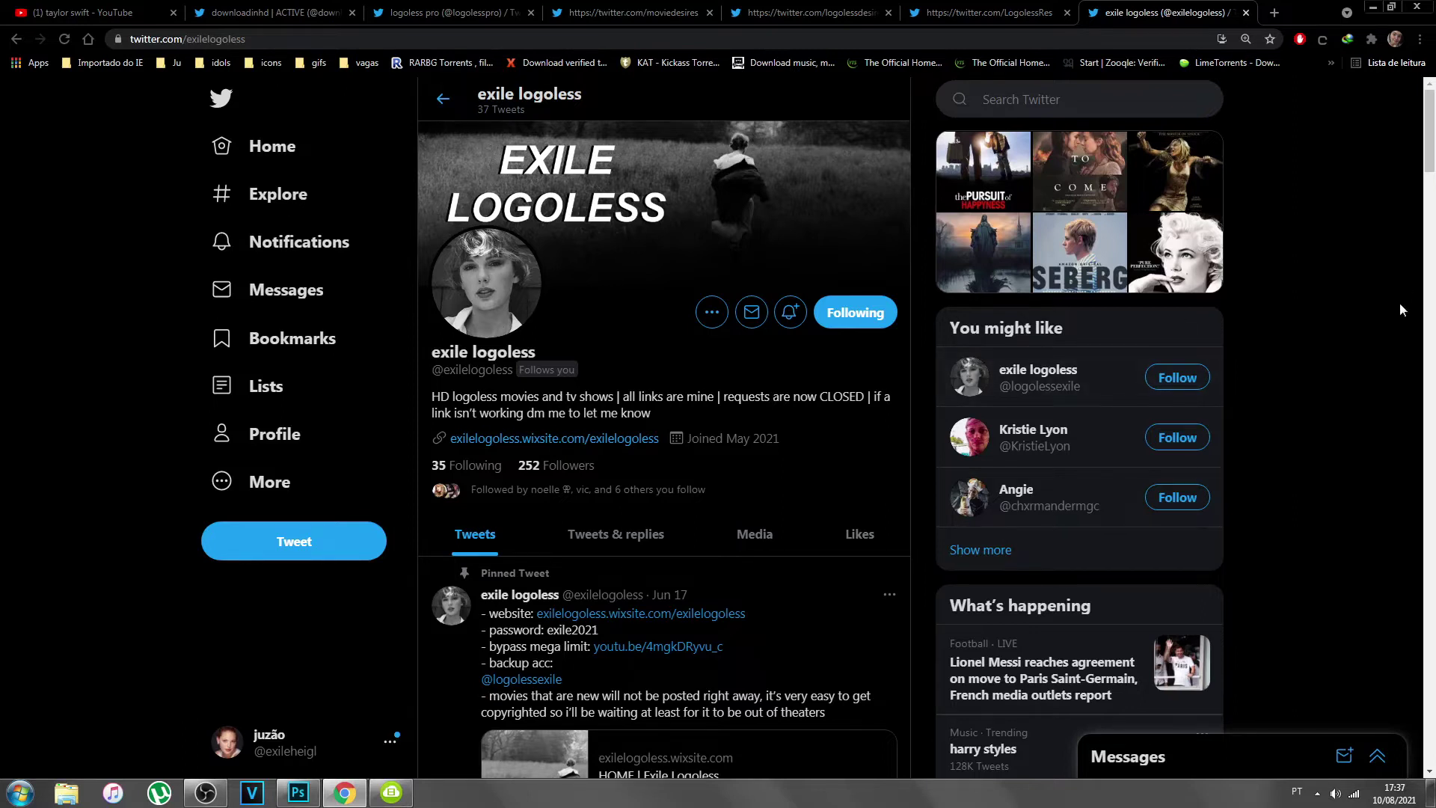
pyautogui.scroll(-2, 1399, 310)
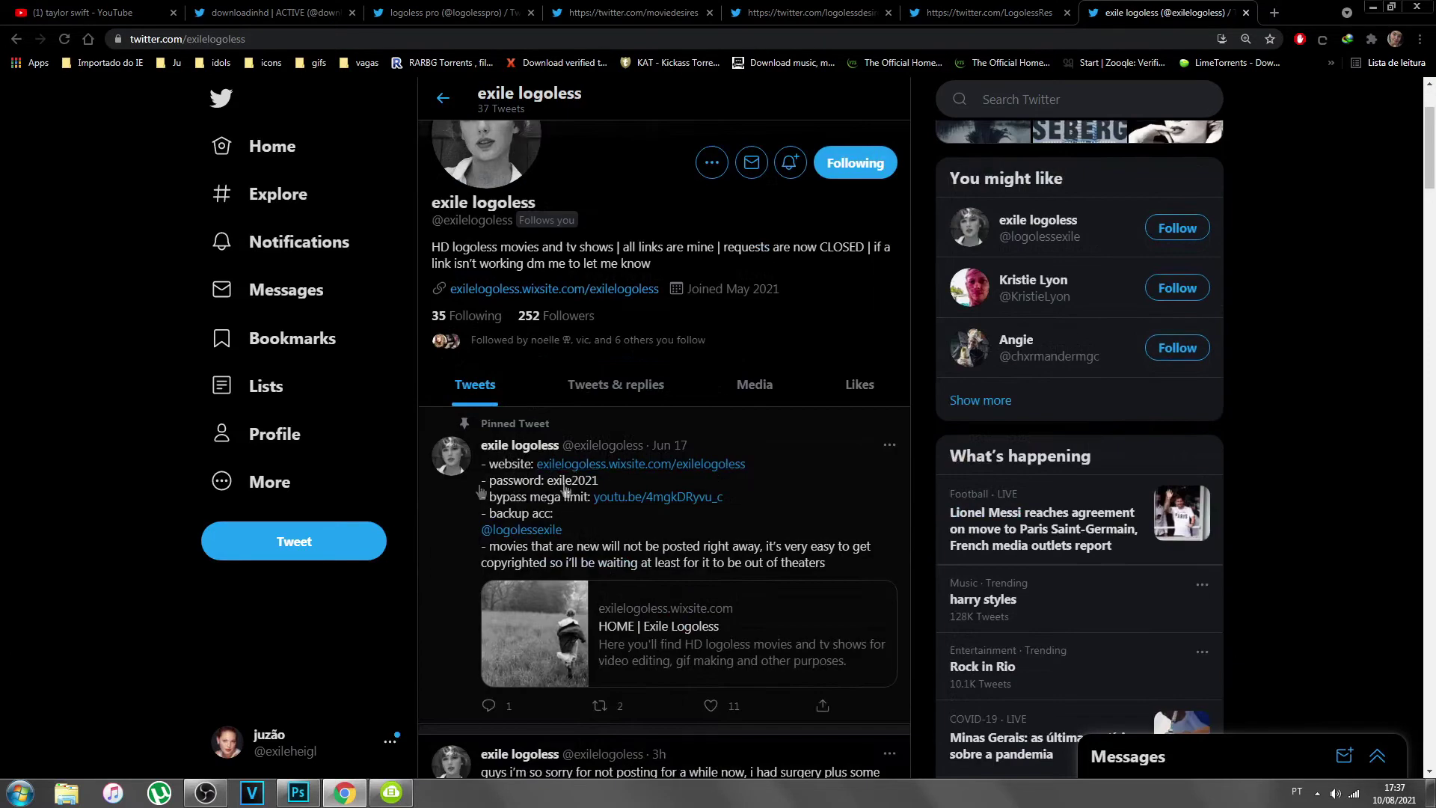
pyautogui.scroll(2, 1384, 453)
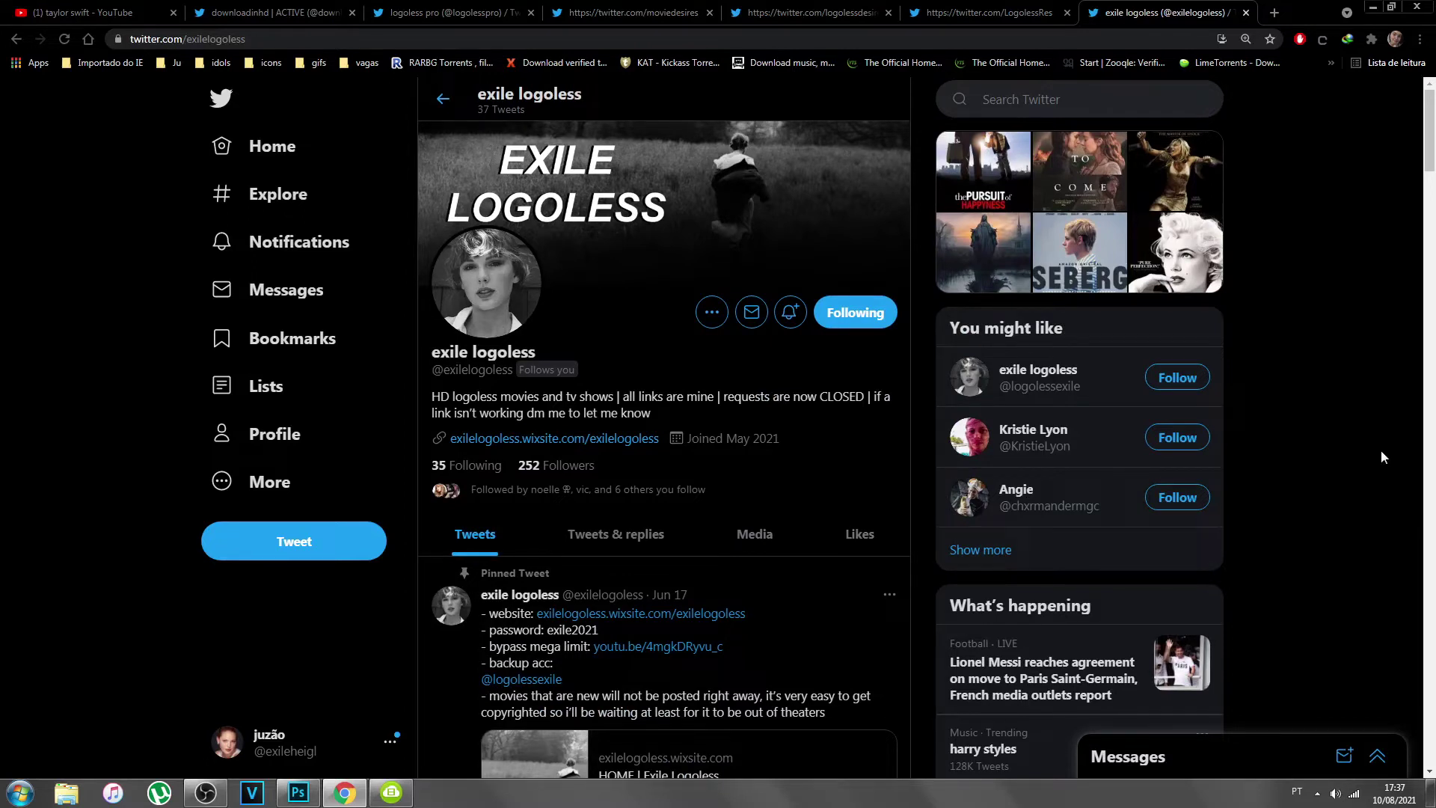
pyautogui.scroll(-2, 1381, 451)
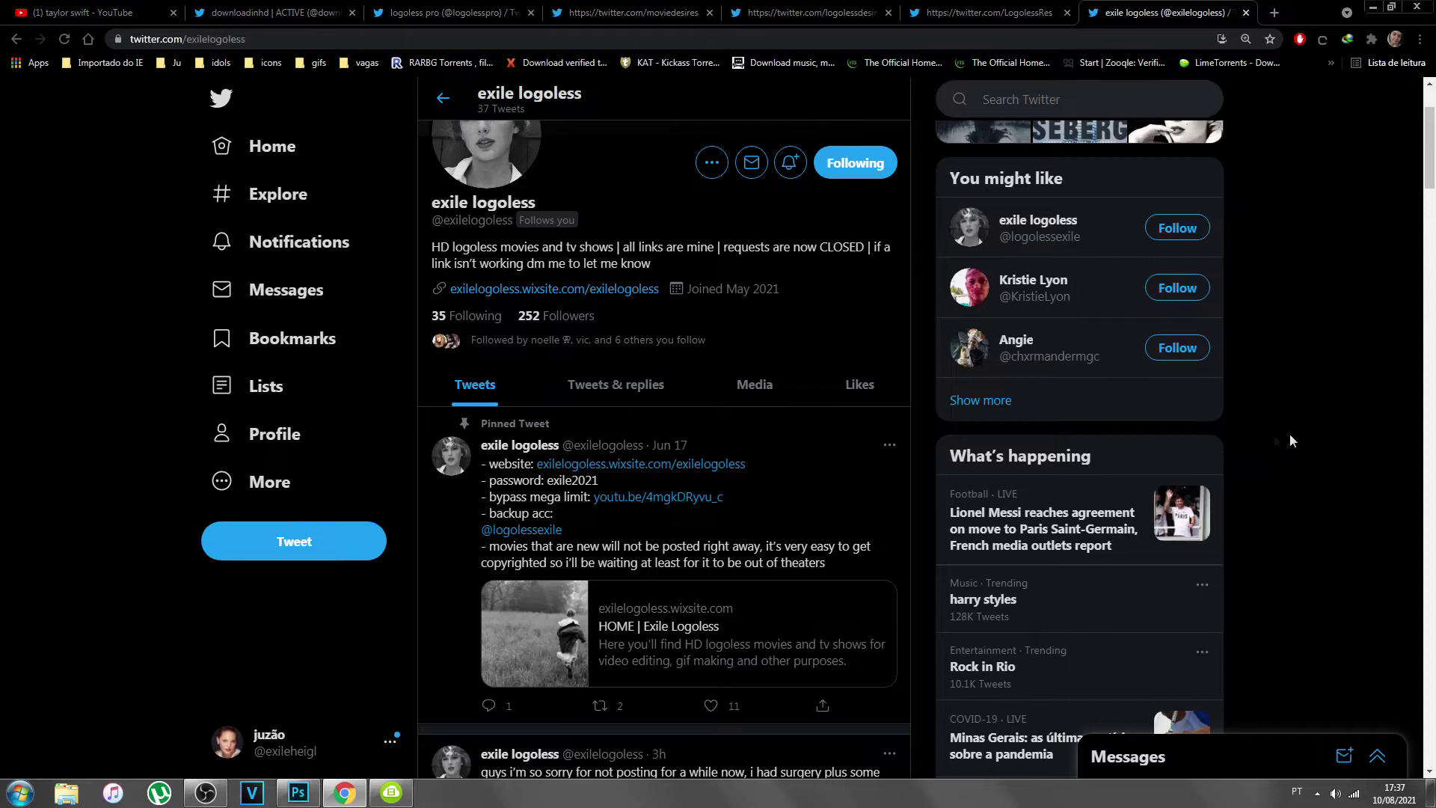
# - Switch to Photoshop and choose 804 Listen.mp4 from the desktop for importing video frames to layers
pyautogui.press('super+d')
pyautogui.click(297, 793)
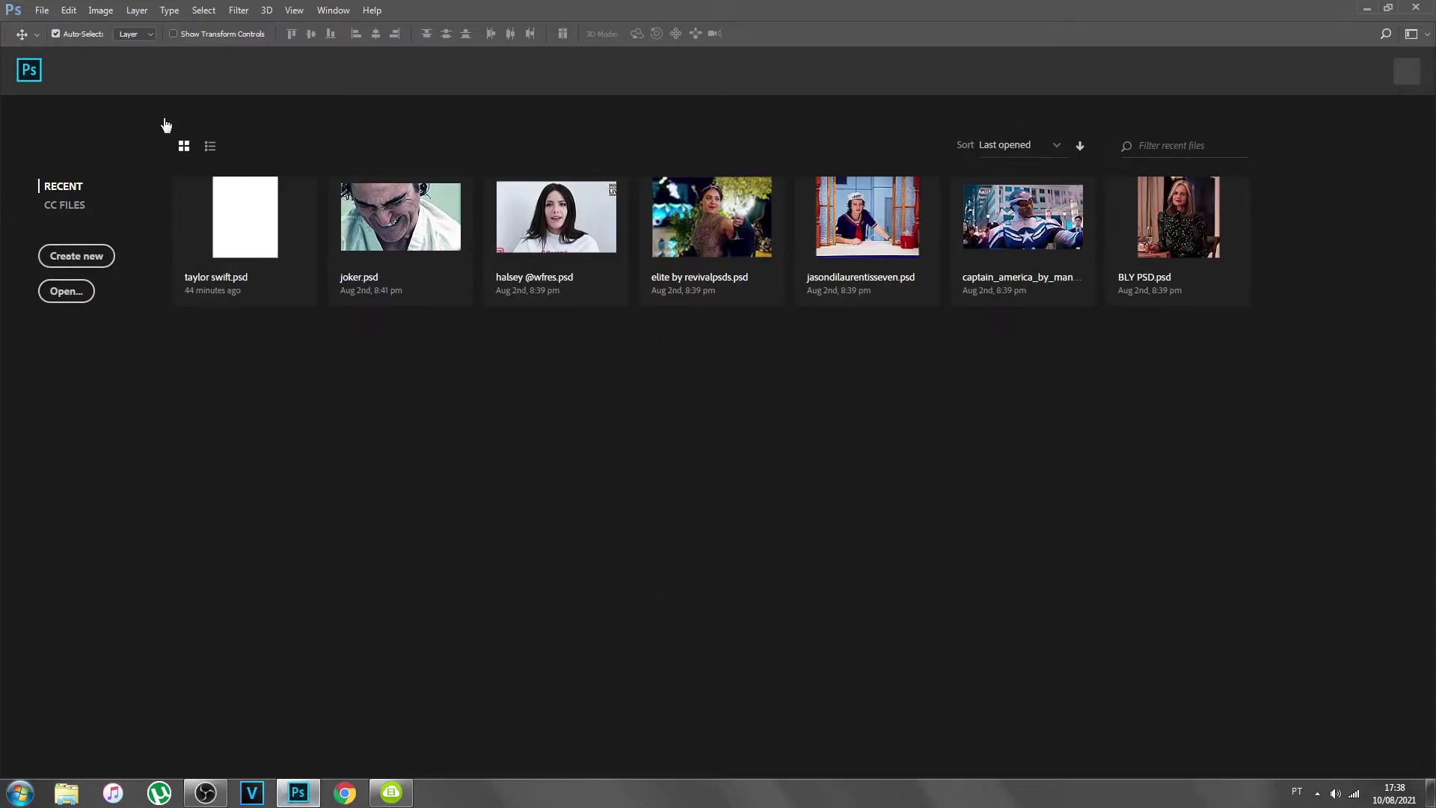
pyautogui.click(45, 12)
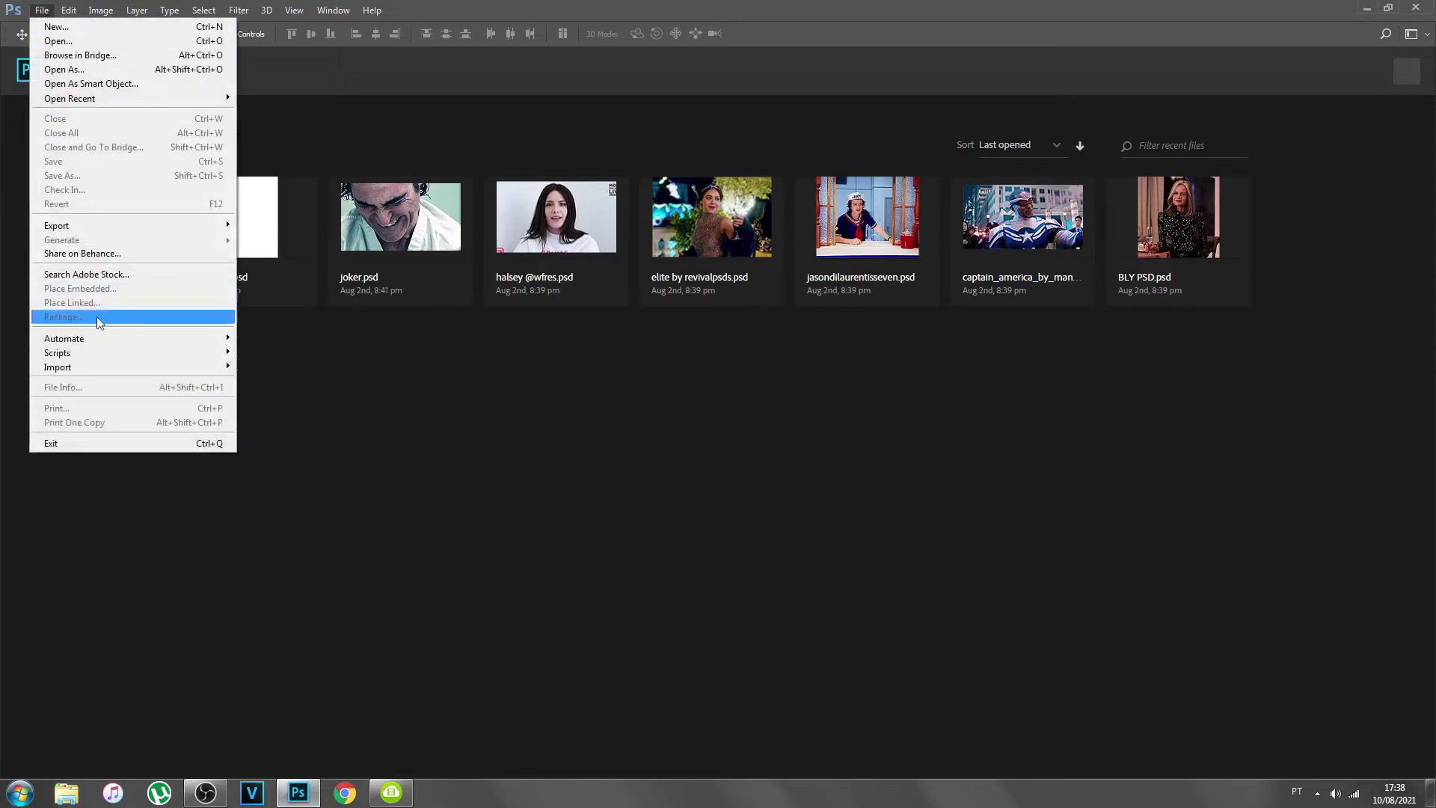
pyautogui.moveTo(213, 372)
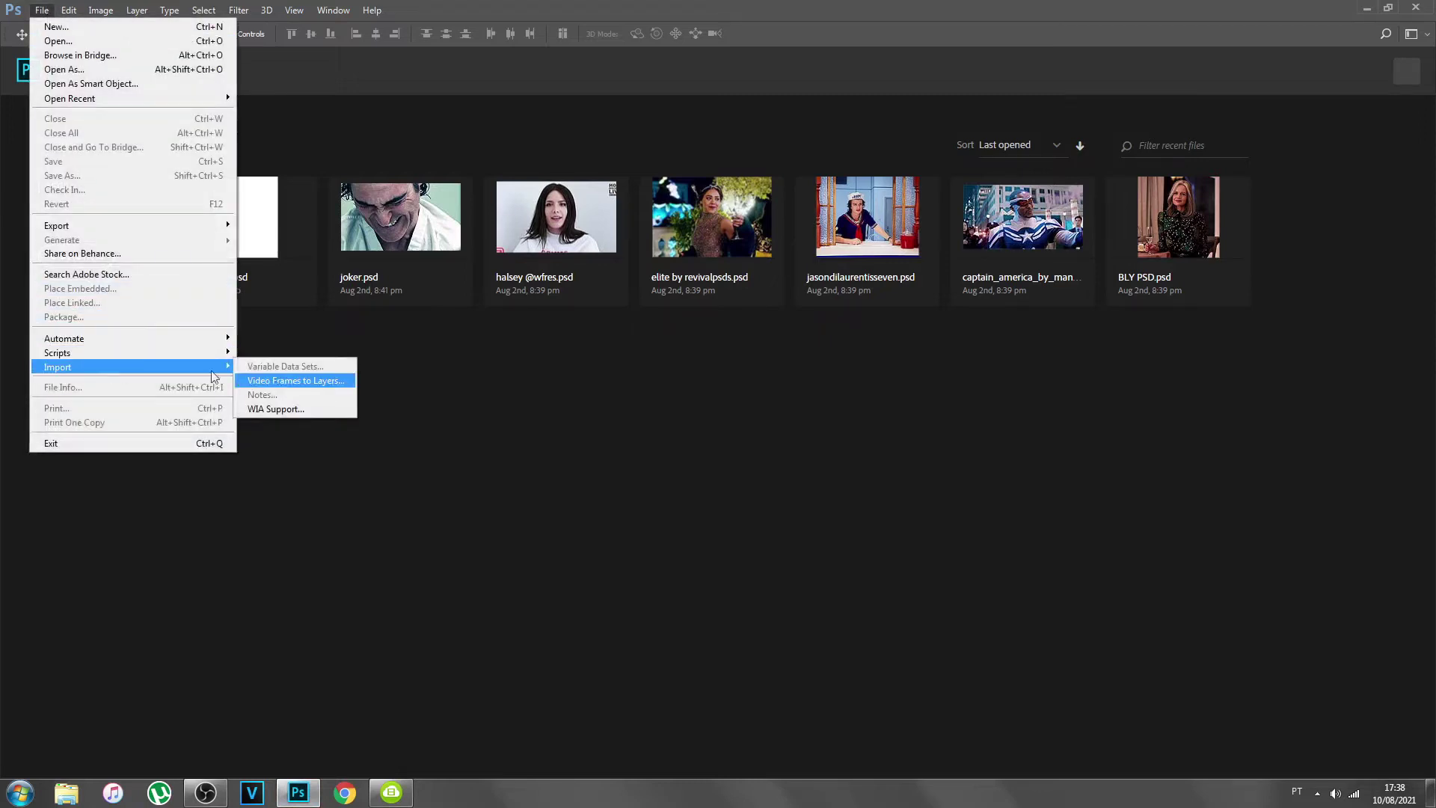
pyautogui.click(282, 383)
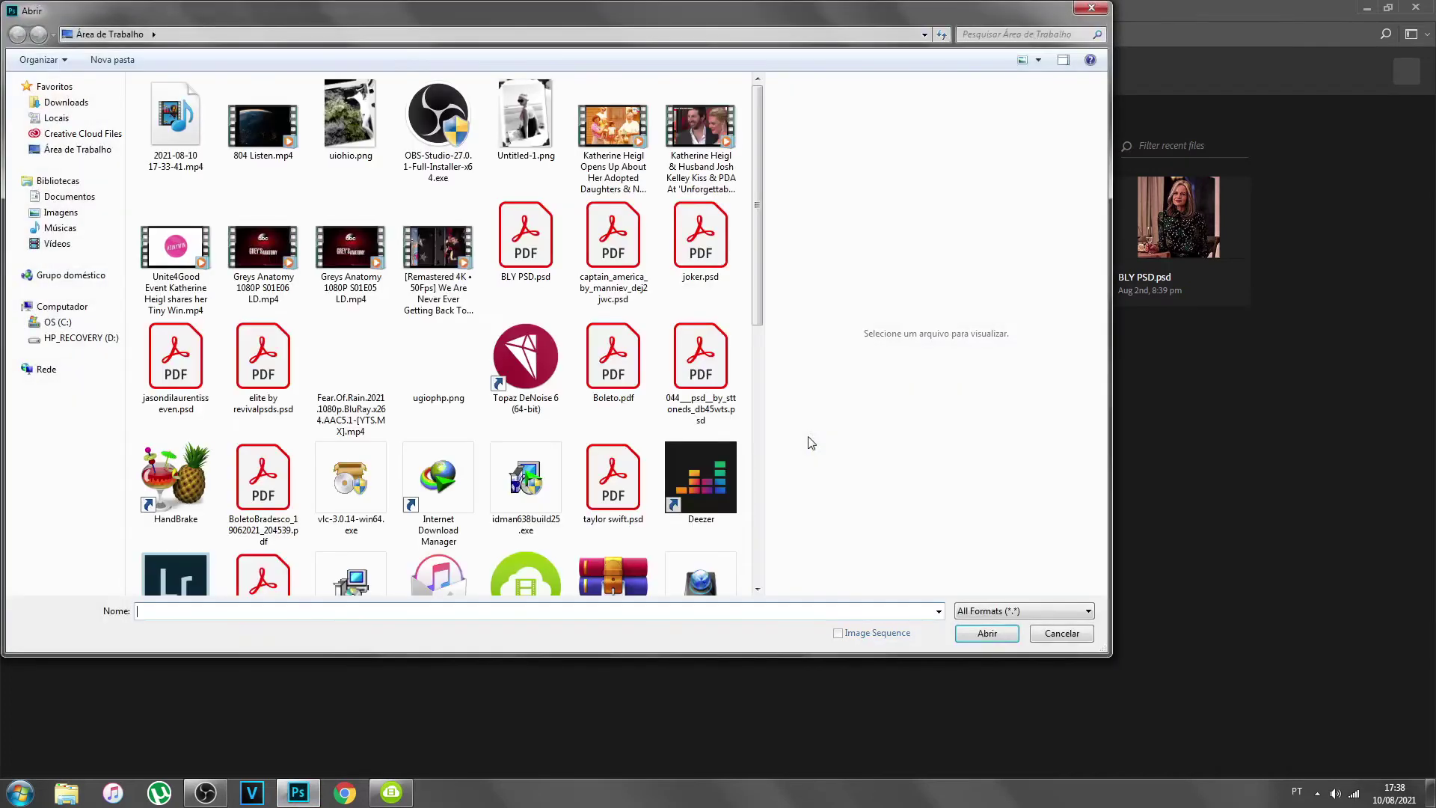
pyautogui.click(262, 157)
pyautogui.click(975, 635)
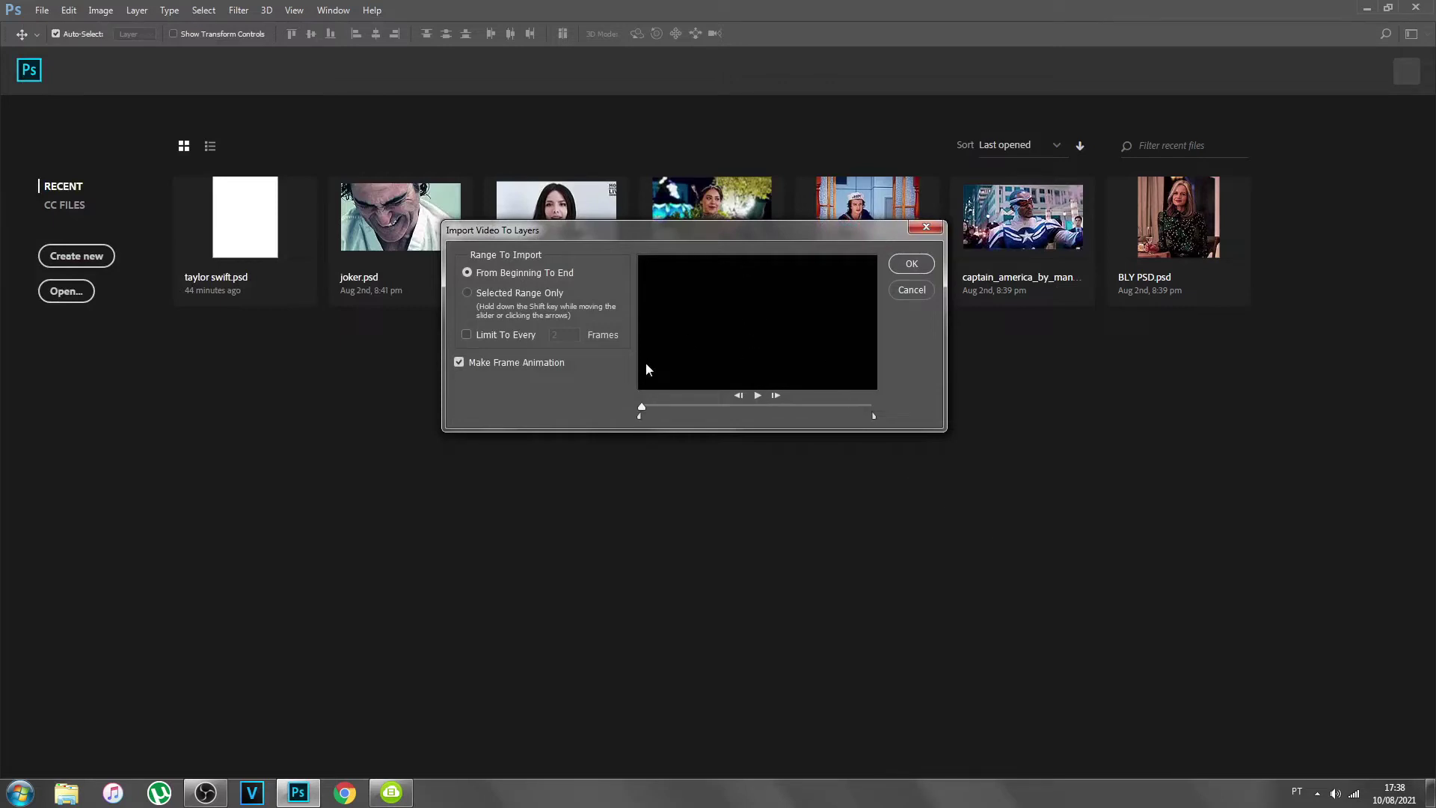
# - Narrow the import to a short selected range near the end of the video and import it as a frame animation
pyautogui.moveTo(641, 416); pyautogui.dragTo(858, 415)
pyautogui.moveTo(645, 407); pyautogui.dragTo(835, 408)
pyautogui.press('space')
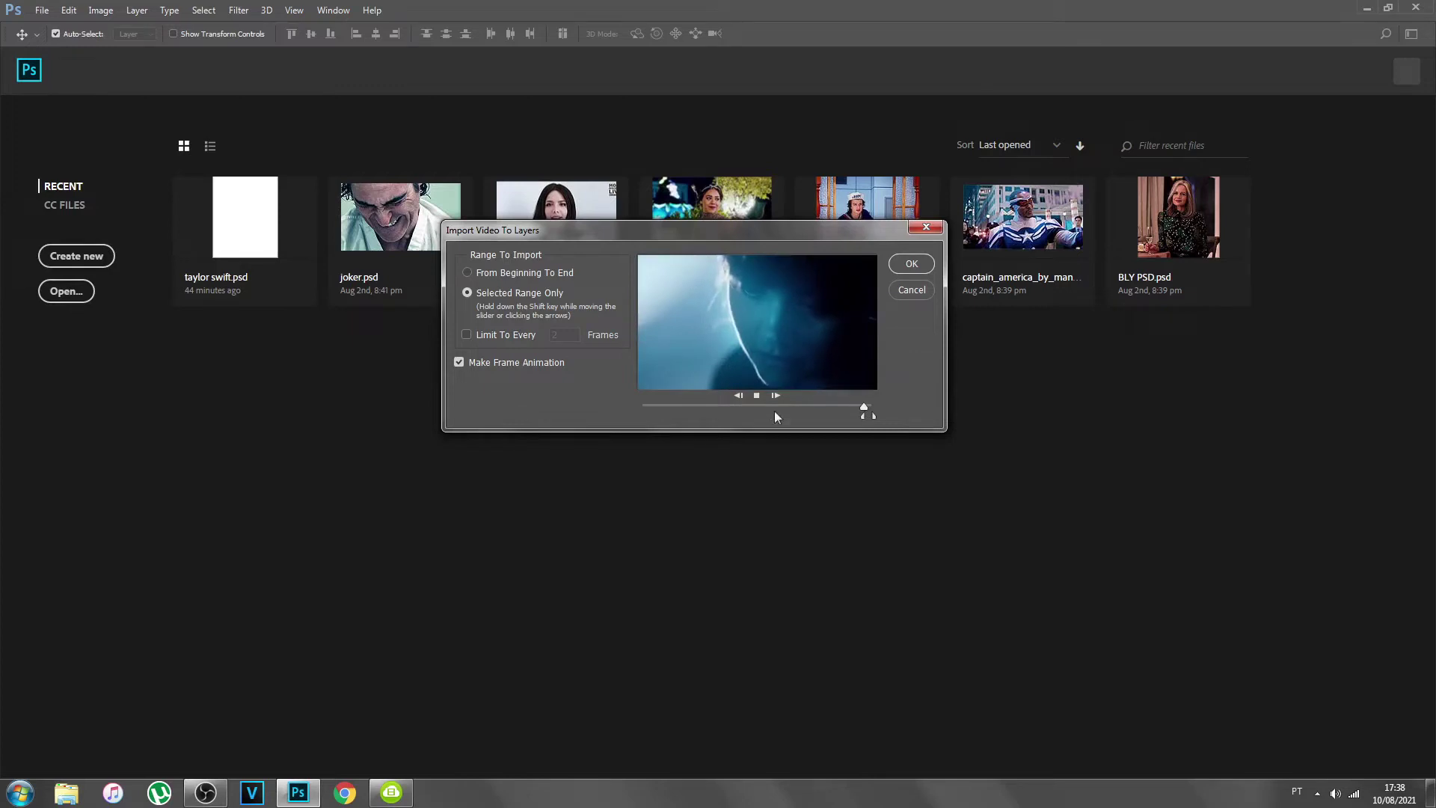
pyautogui.click(756, 395)
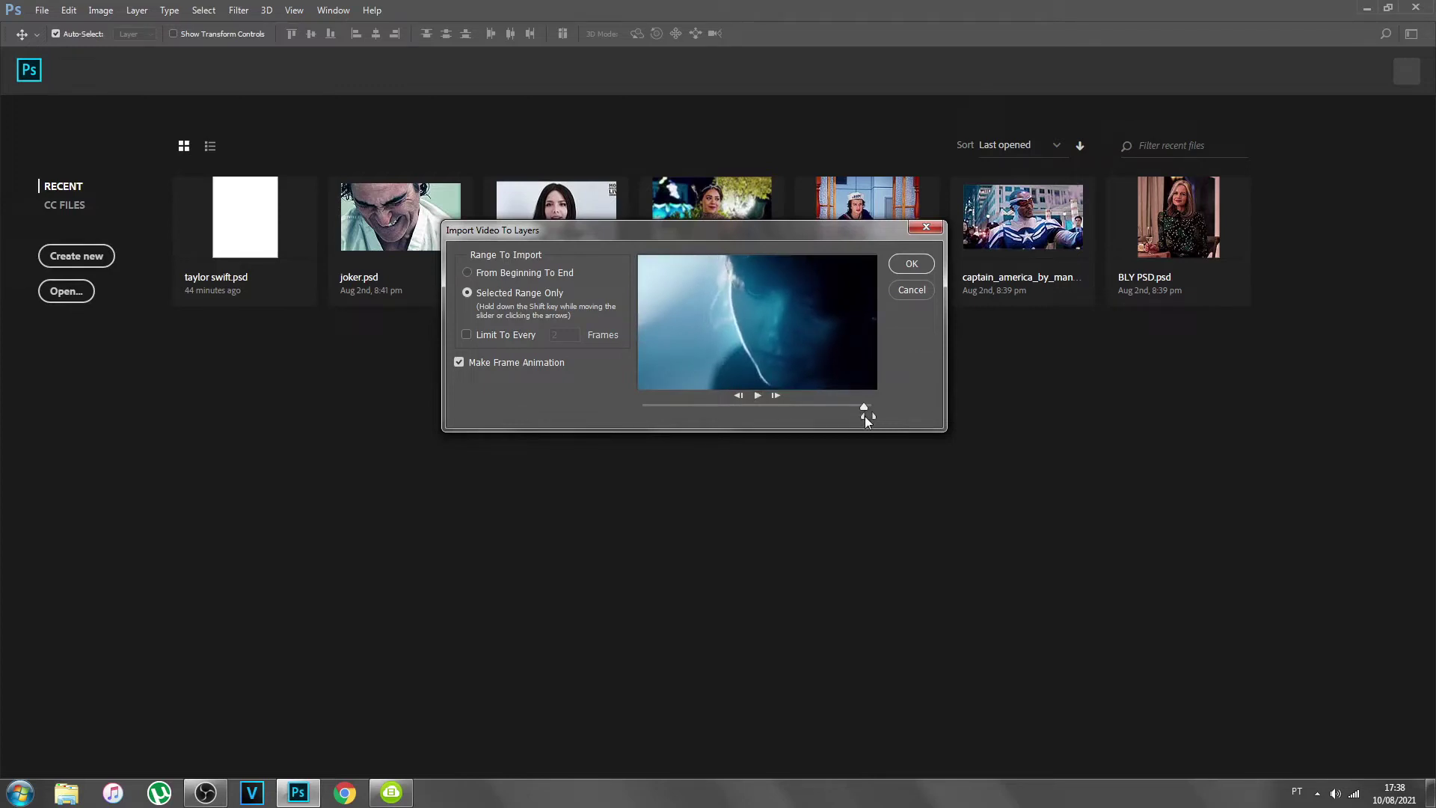
pyautogui.press('space')
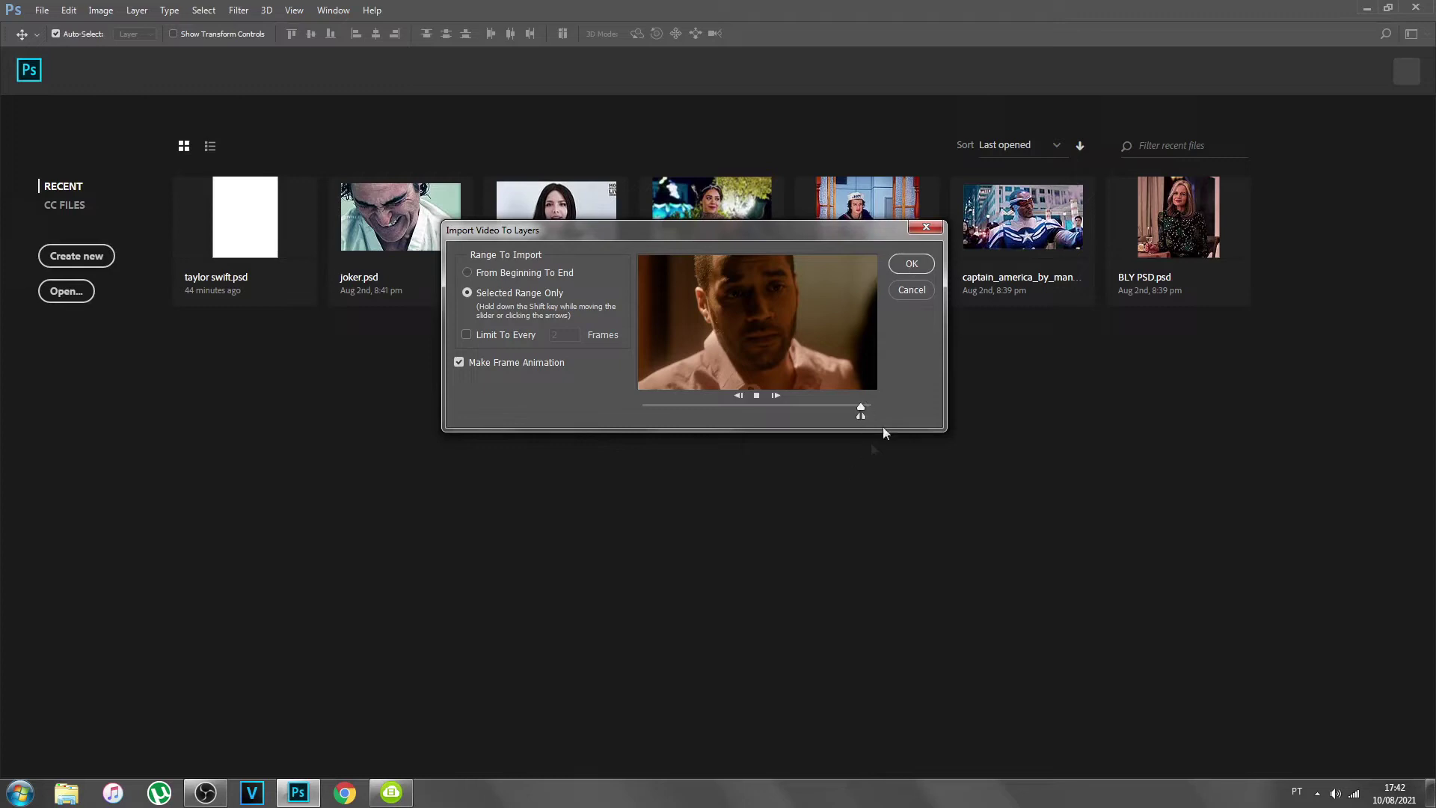
pyautogui.click(903, 266)
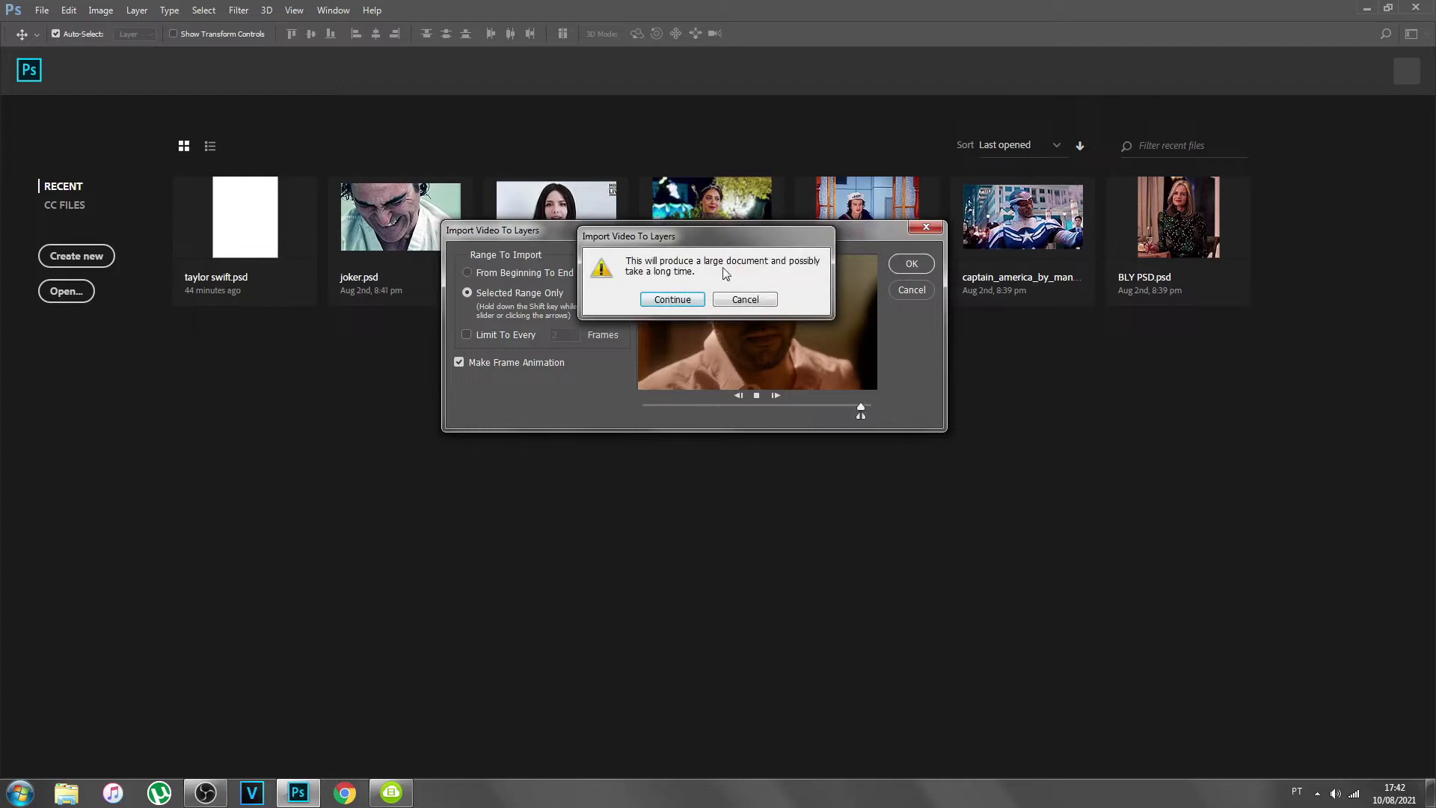
pyautogui.click(672, 299)
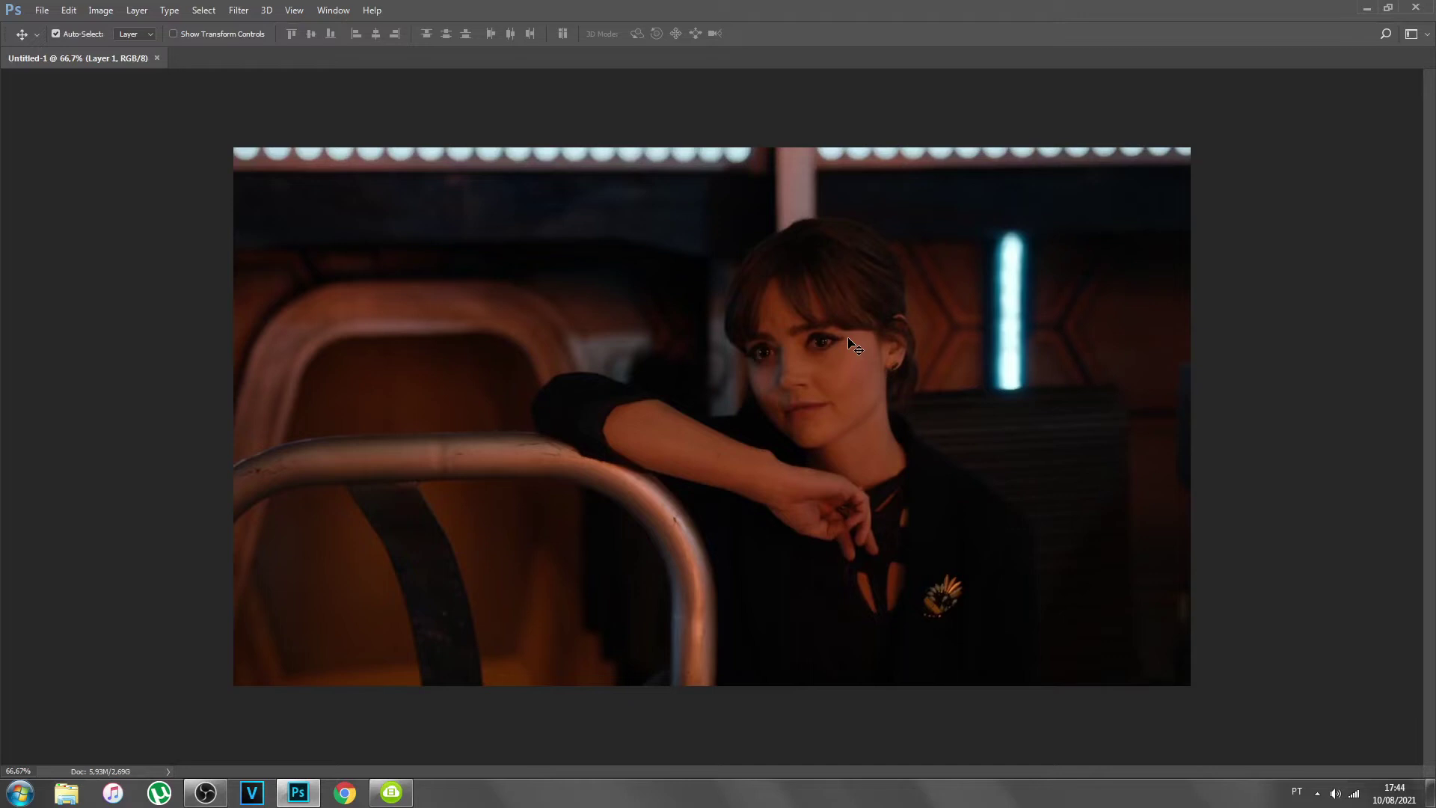
# - Switch to the Essentials (Default) workspace and check that the Animation panel is enabled
pyautogui.click(327, 14)
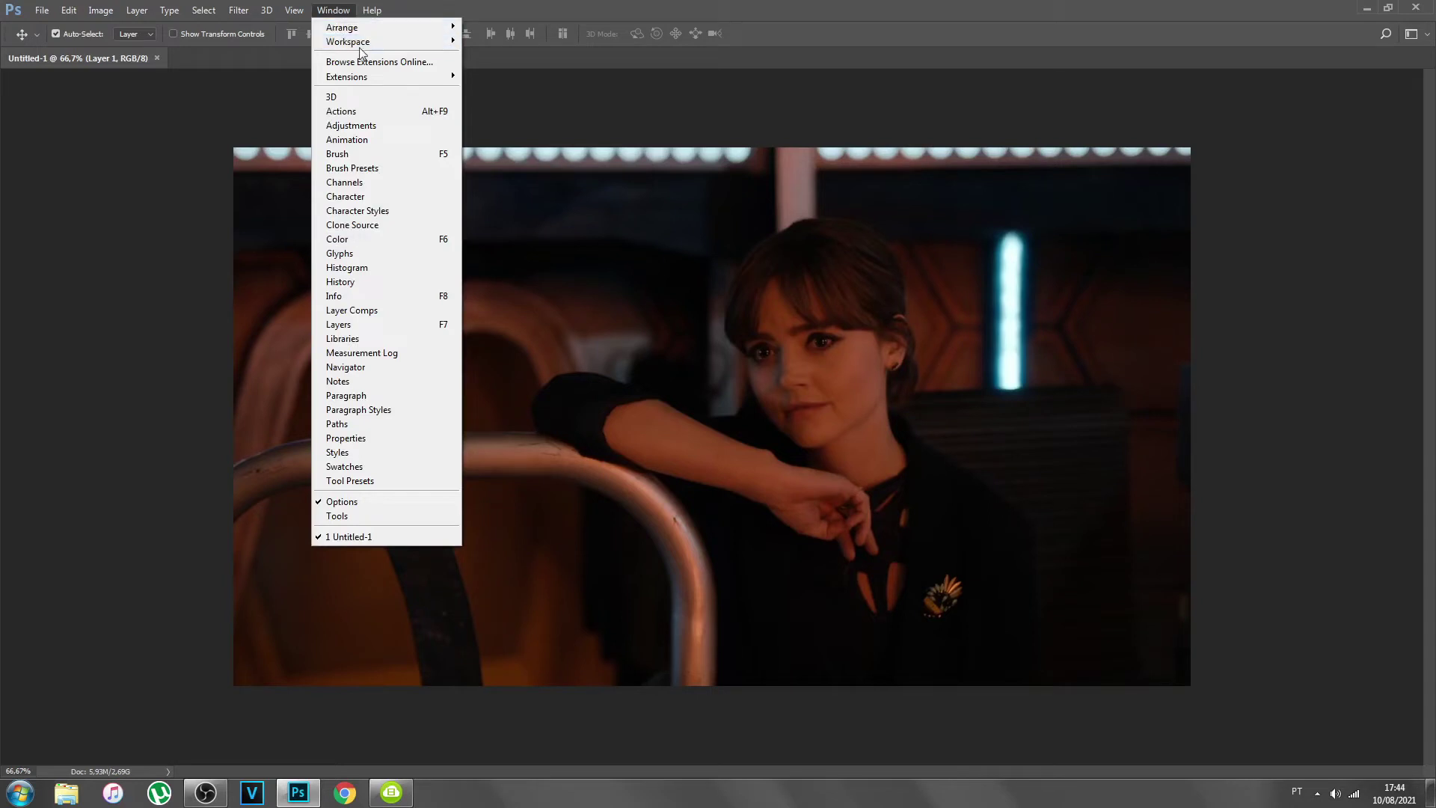
pyautogui.moveTo(361, 48)
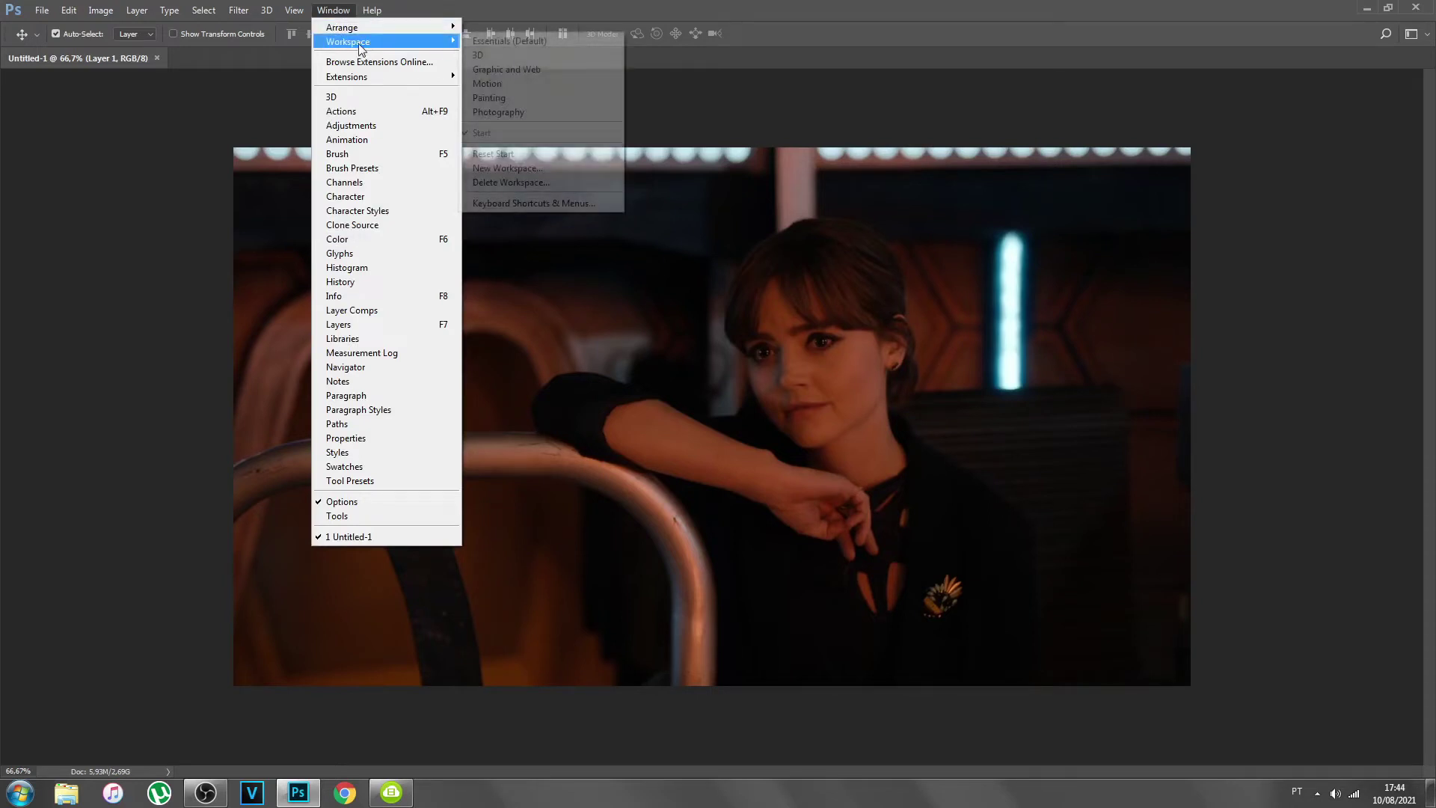
pyautogui.click(522, 42)
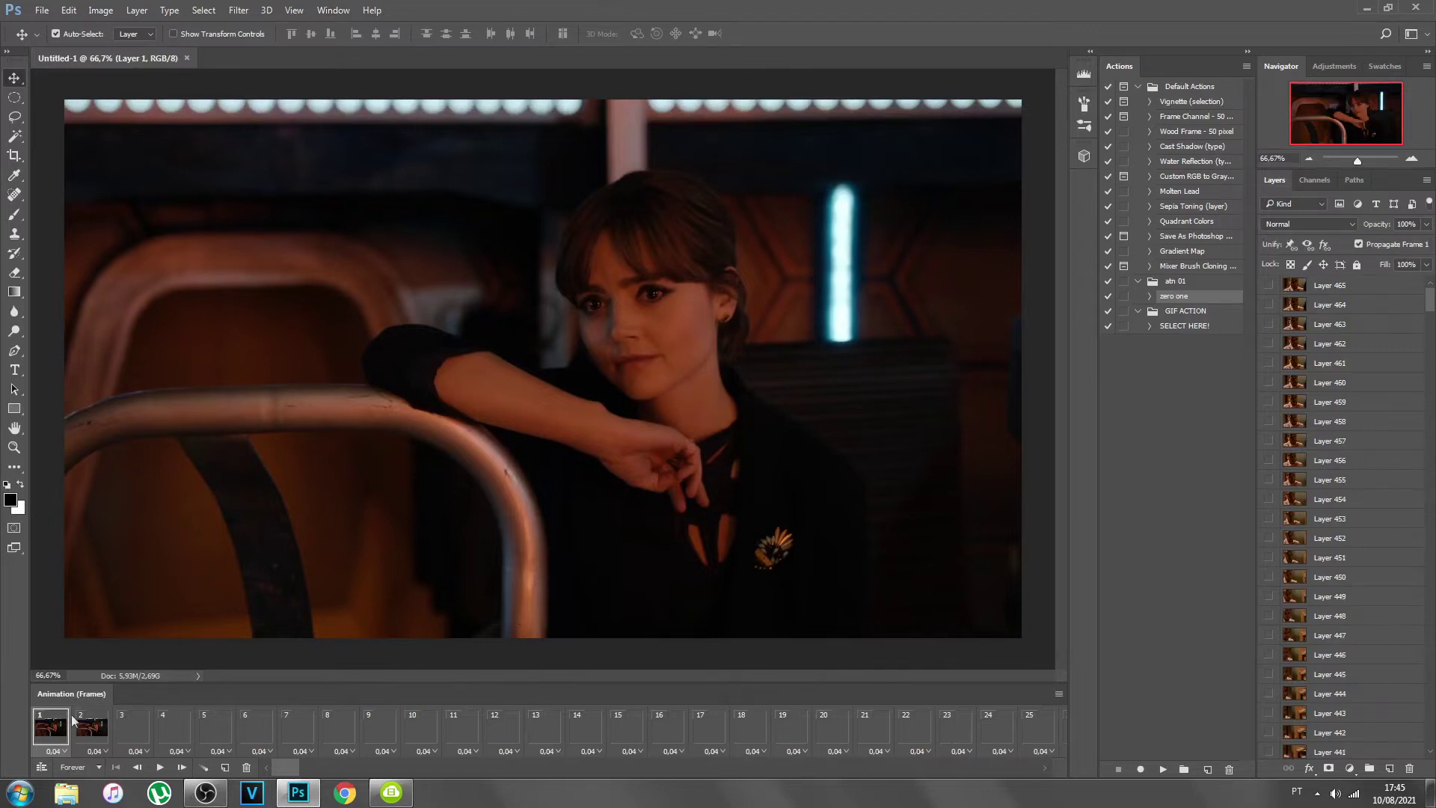
pyautogui.click(333, 10)
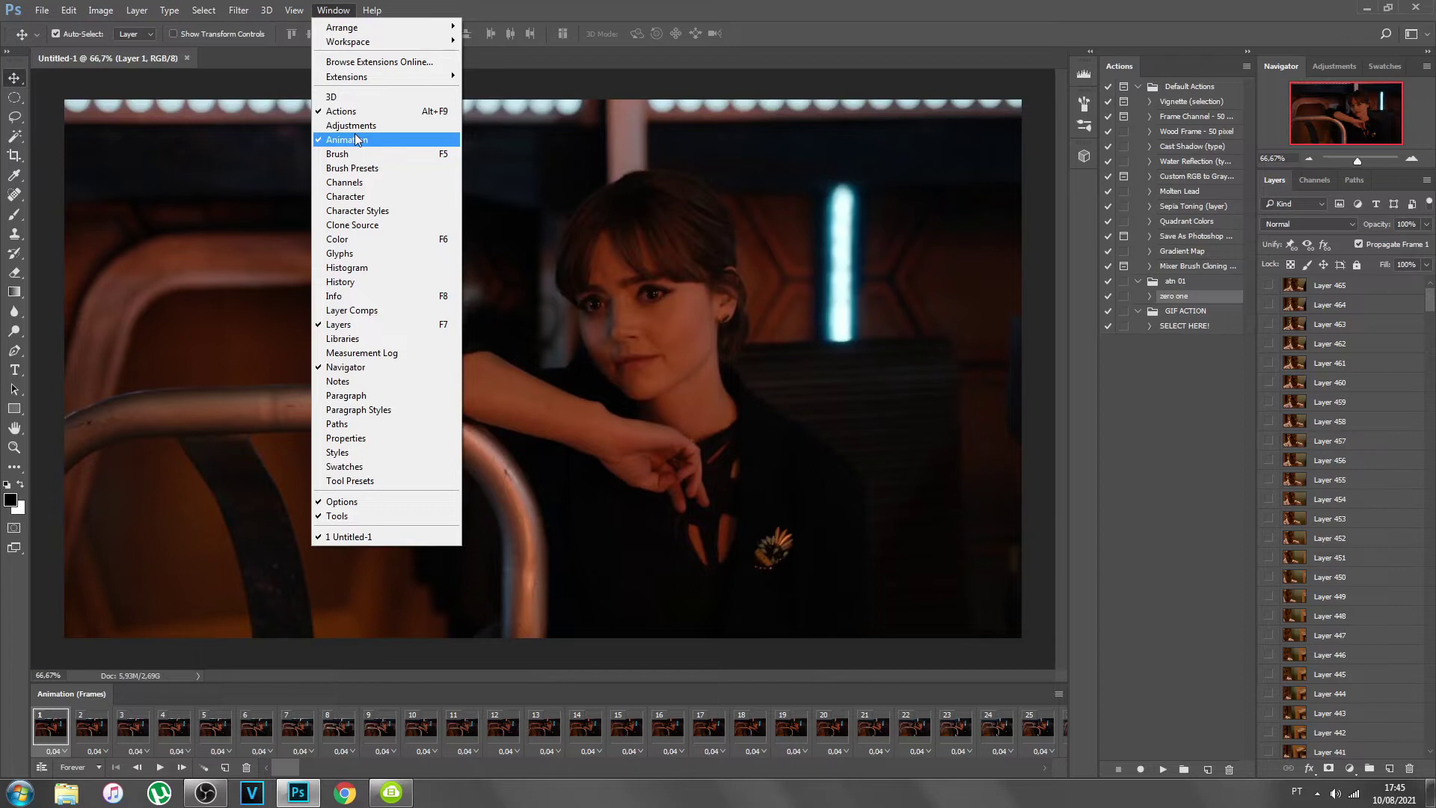
pyautogui.click(1179, 489)
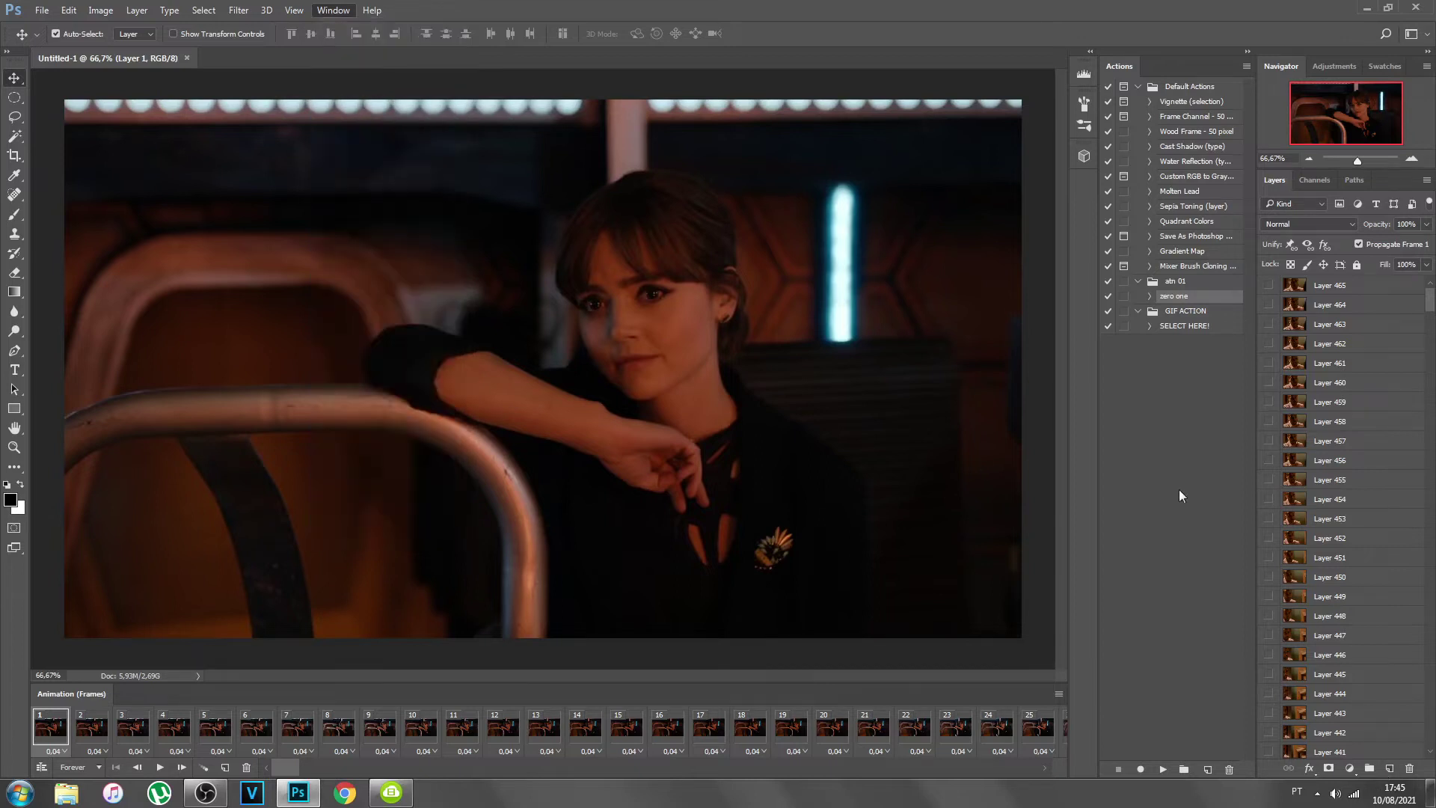
pyautogui.click(1179, 490)
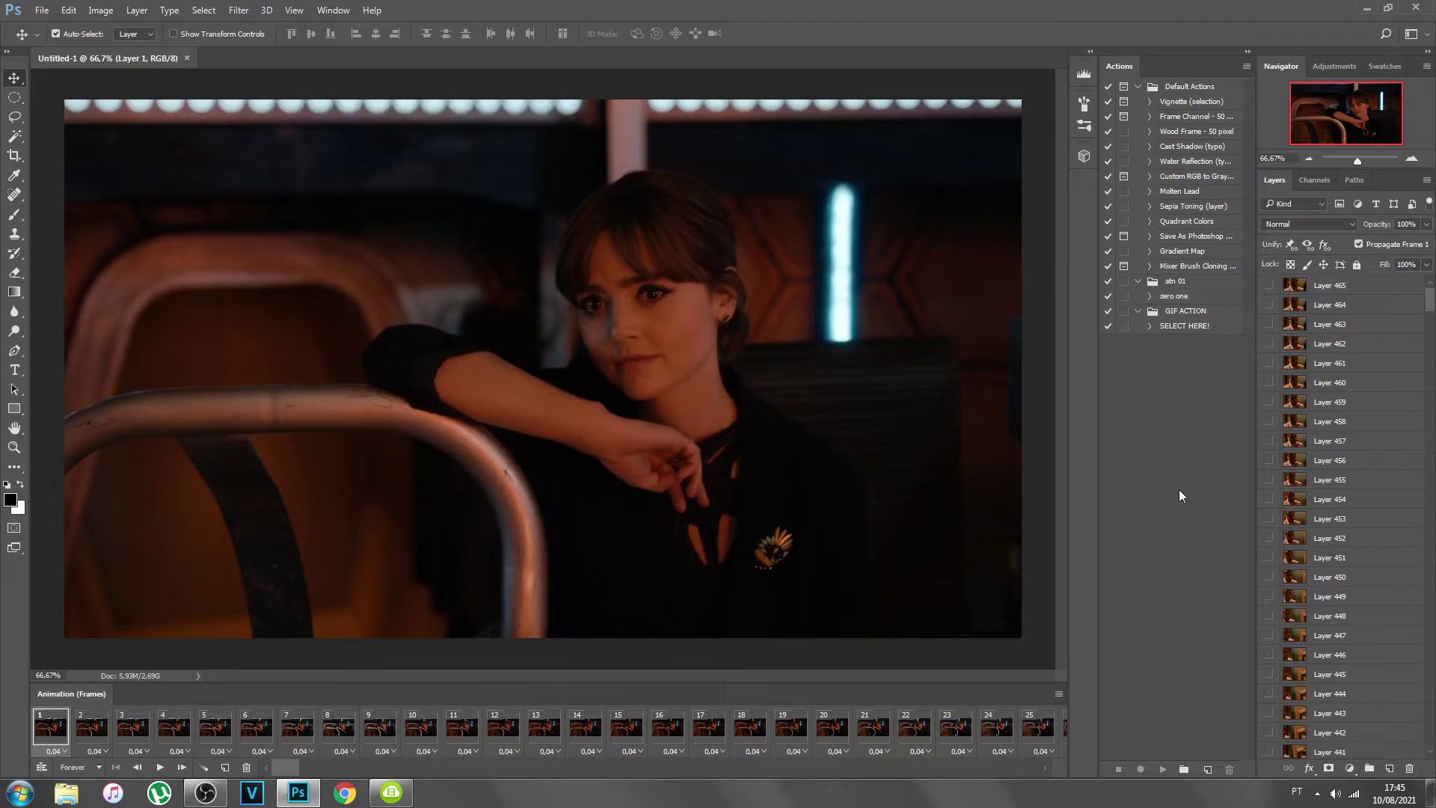
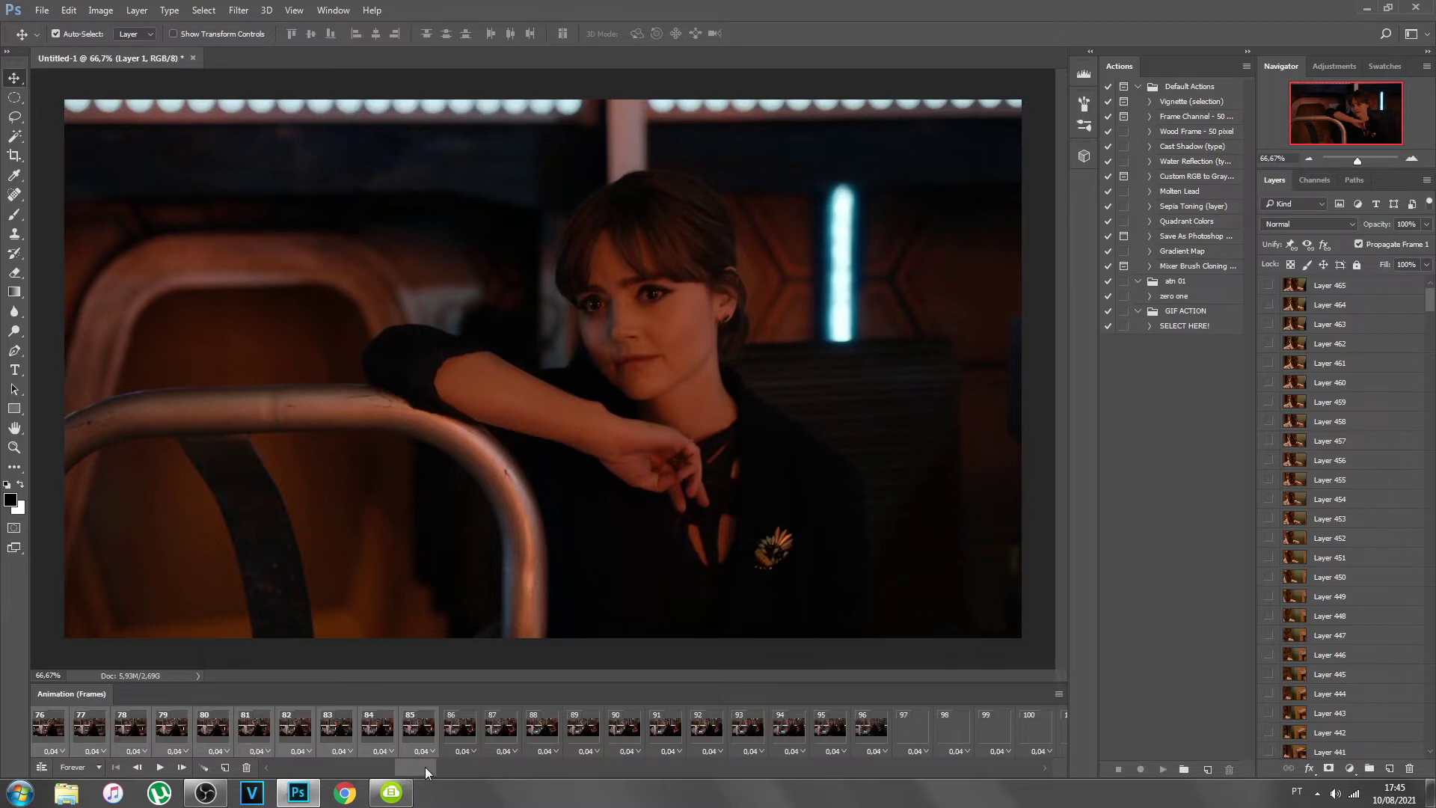
# - Look through the imported animation frames and play the animation back from the first frame
pyautogui.moveTo(419, 764); pyautogui.dragTo(275, 765)
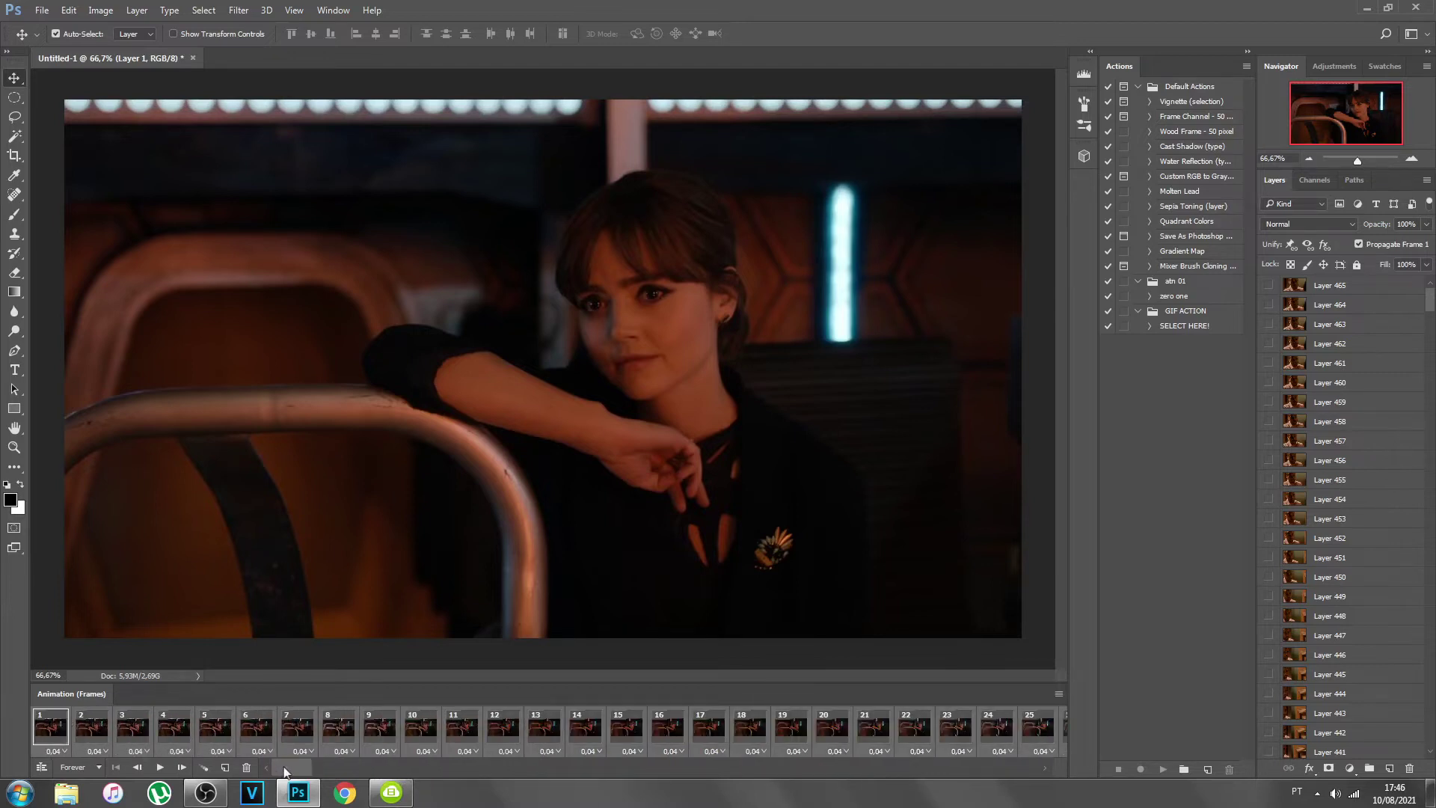
pyautogui.moveTo(297, 761); pyautogui.dragTo(496, 766)
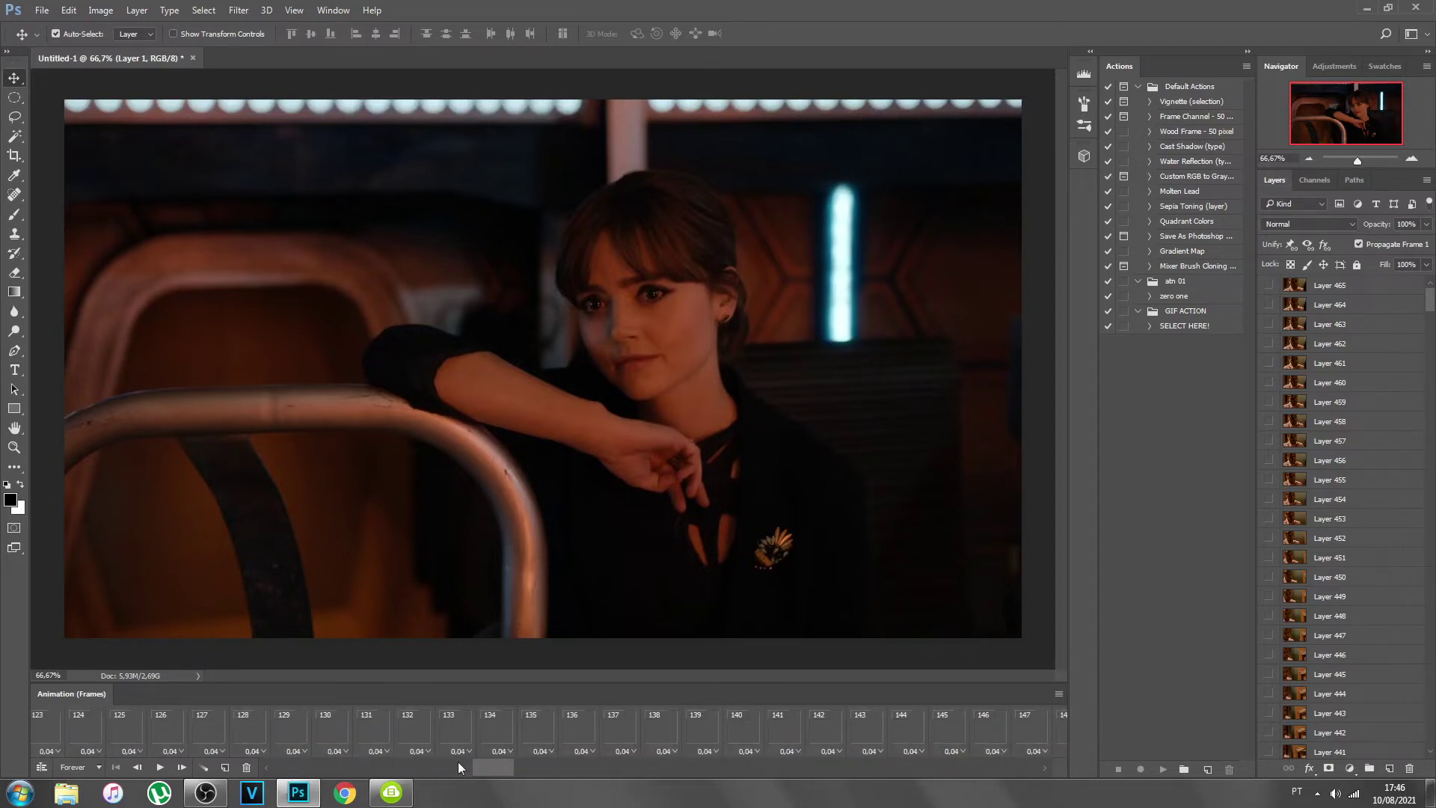
pyautogui.click(420, 765)
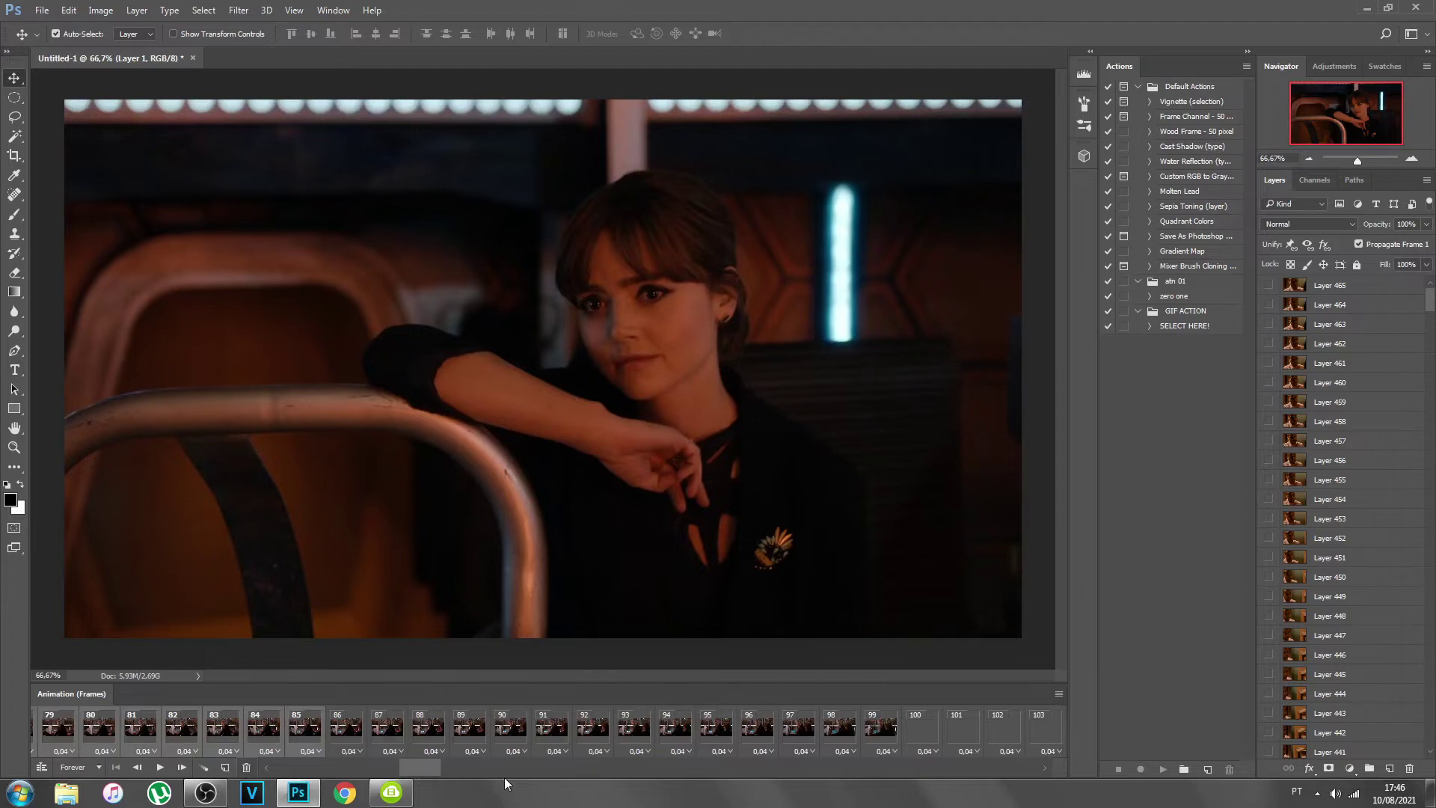
pyautogui.click(116, 767)
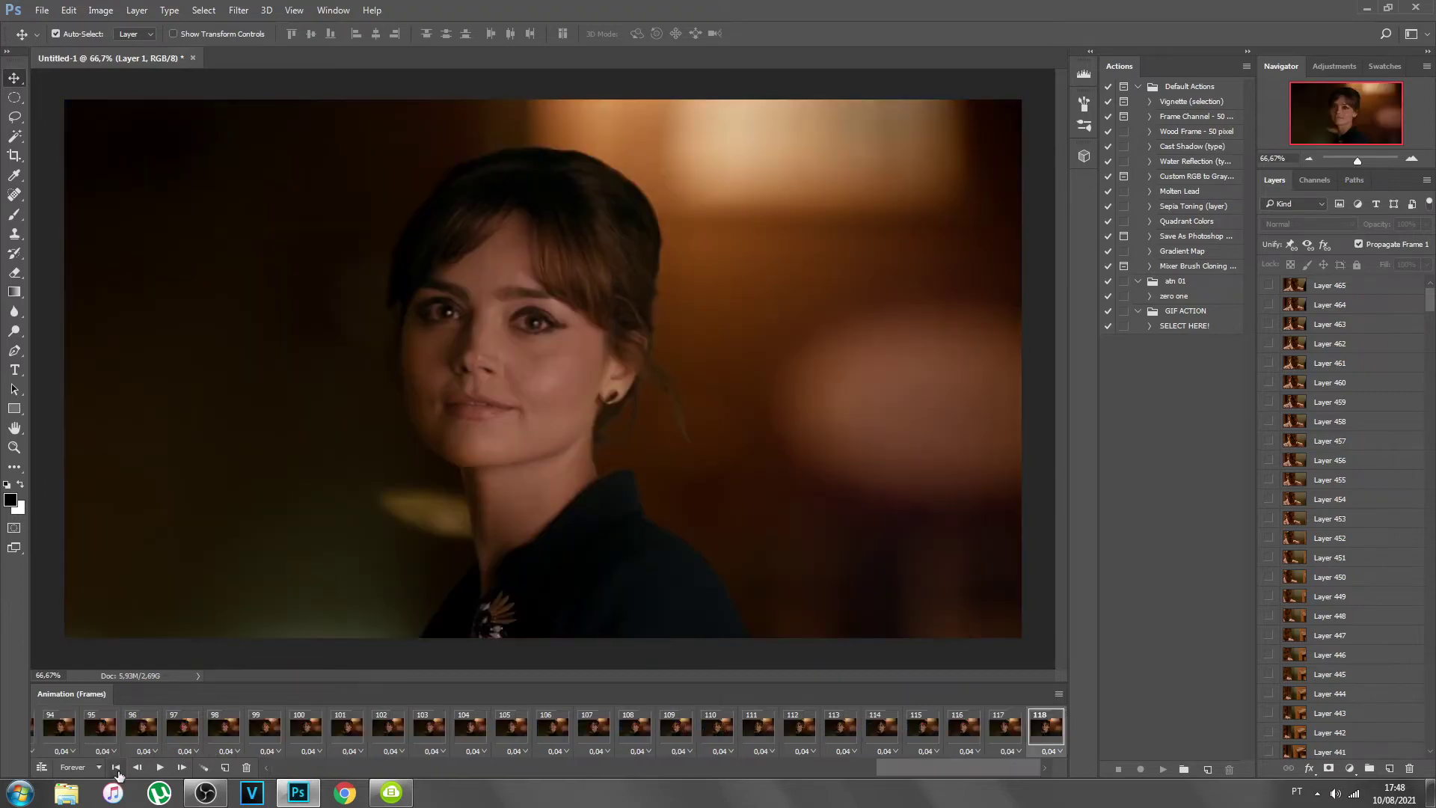
pyautogui.click(115, 768)
pyautogui.click(160, 767)
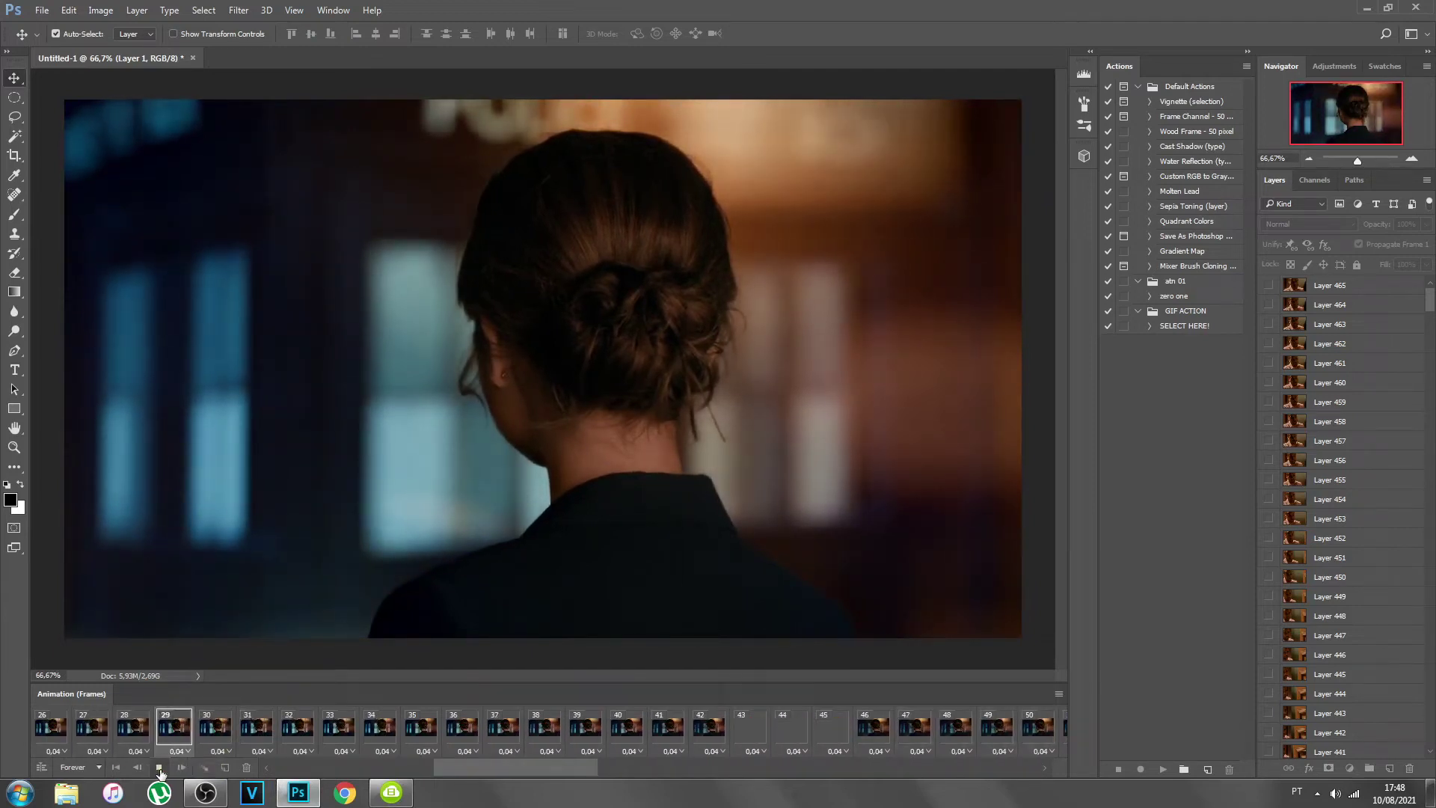
pyautogui.click(159, 768)
# - Delete the opening frames of the animation, from frame 1 through frame 67
pyautogui.moveTo(513, 766); pyautogui.dragTo(675, 774)
pyautogui.click(767, 729)
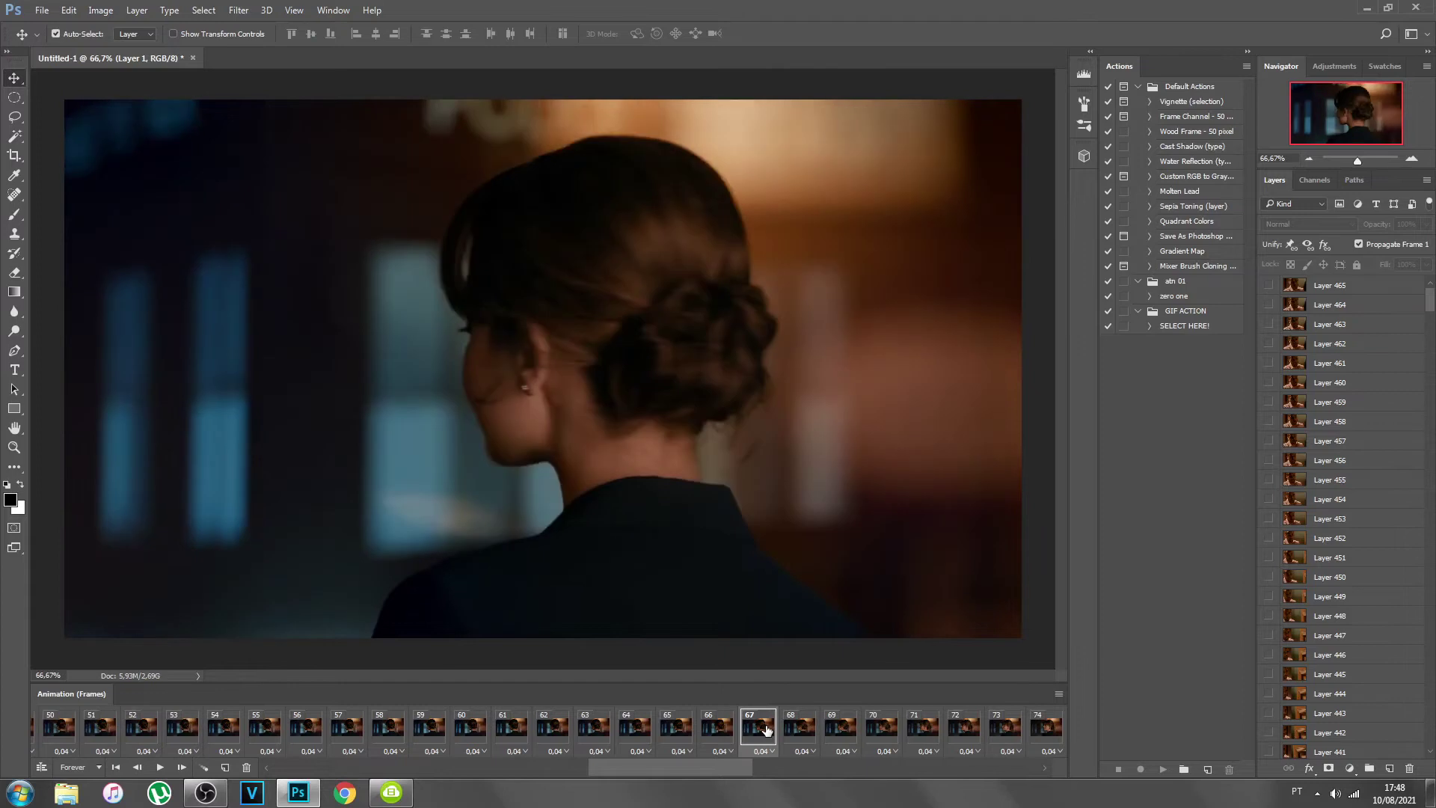
pyautogui.click(858, 734)
pyautogui.click(797, 730)
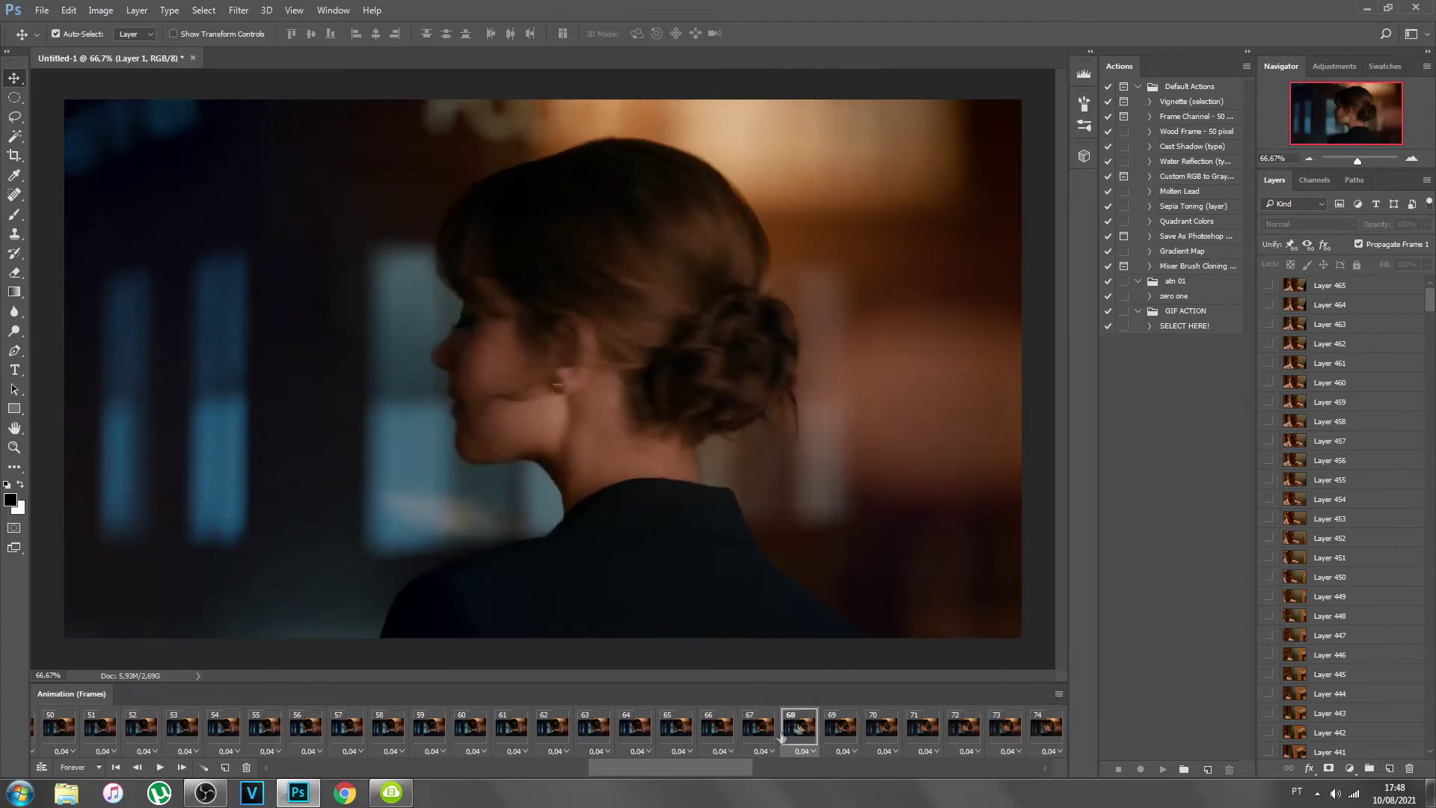
pyautogui.moveTo(618, 769); pyautogui.dragTo(281, 770)
pyautogui.click(64, 730)
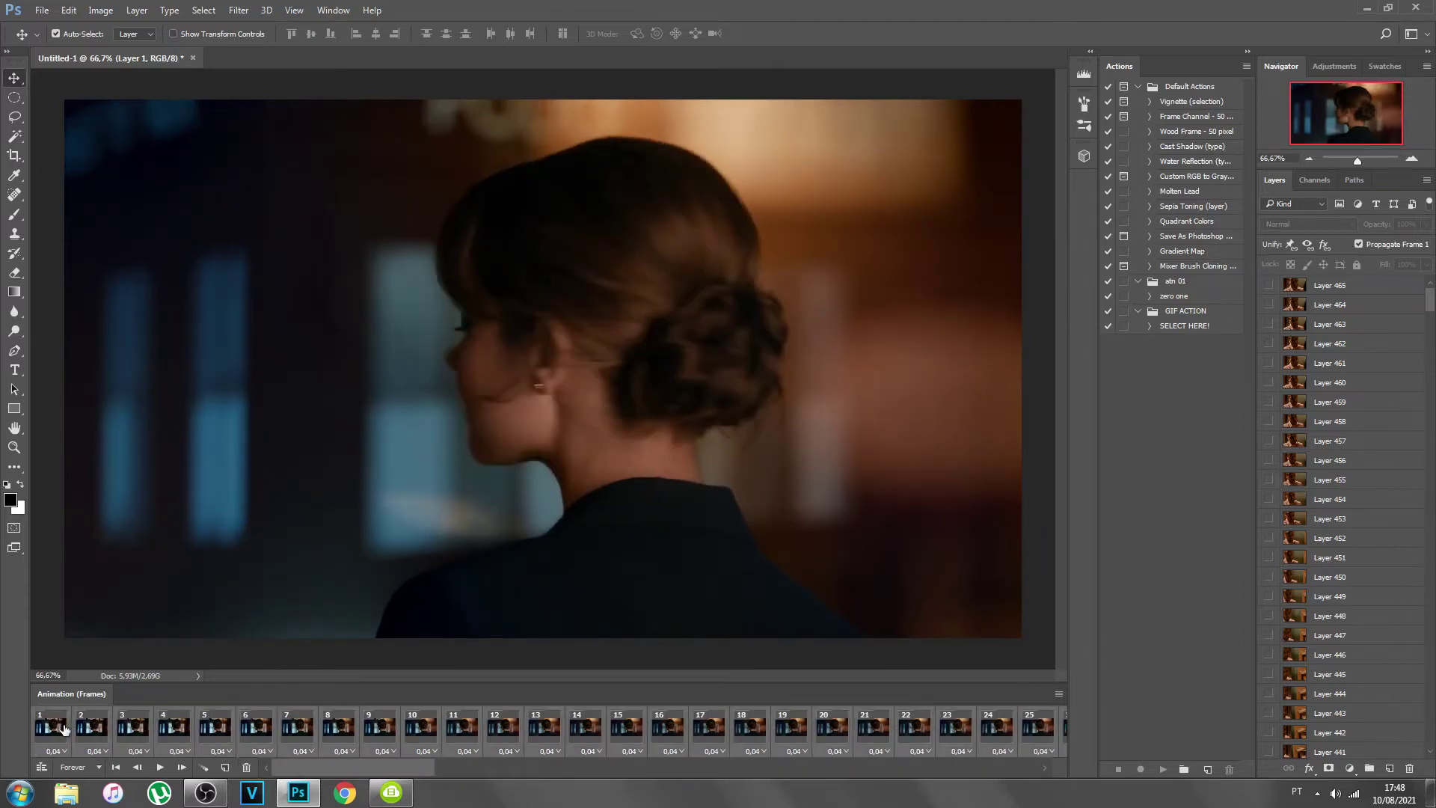
# - Delete the remaining unwanted frames from frame 36 through the end of the animation
pyautogui.moveTo(541, 770); pyautogui.dragTo(792, 766)
pyautogui.click(769, 735)
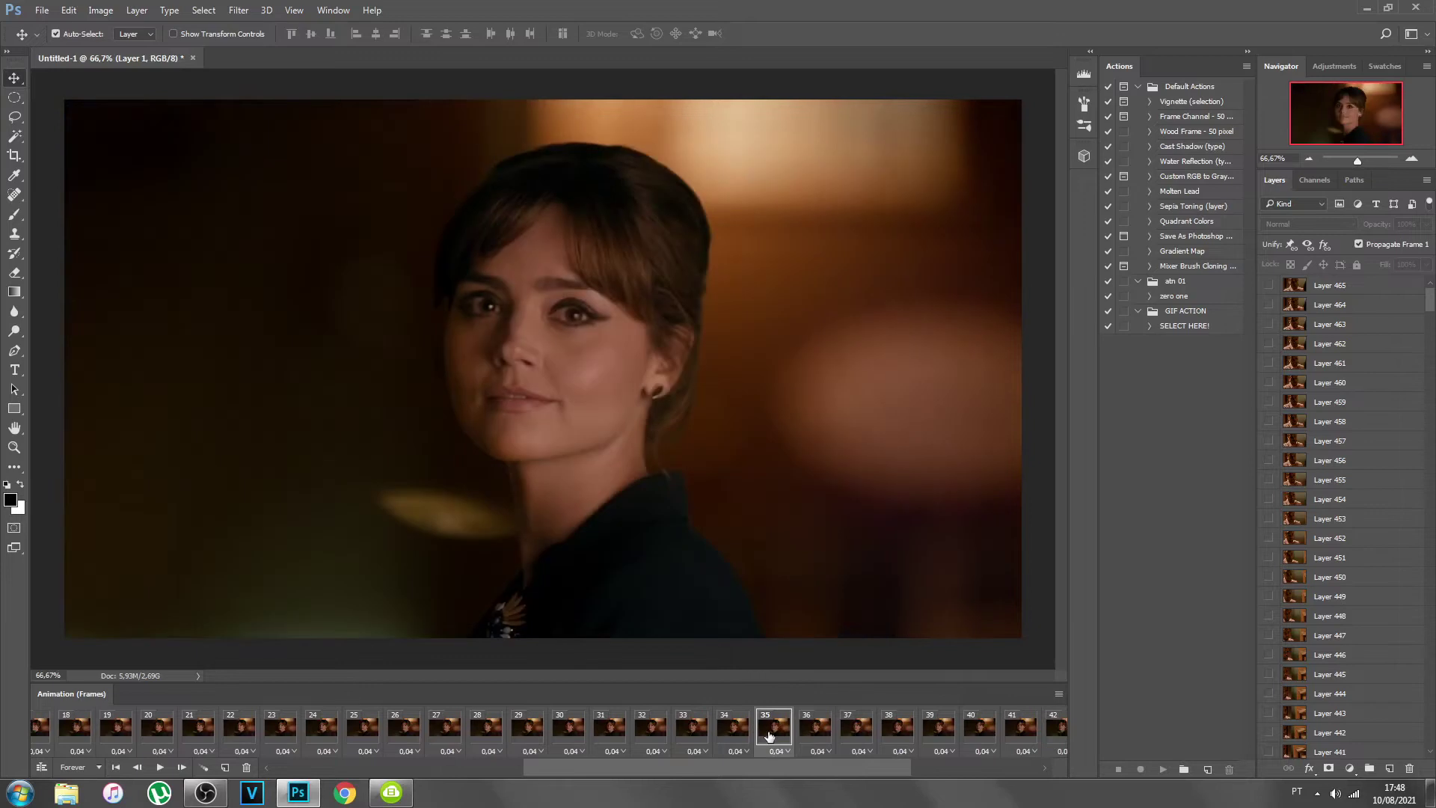
pyautogui.click(823, 730)
pyautogui.moveTo(818, 767); pyautogui.dragTo(1026, 776)
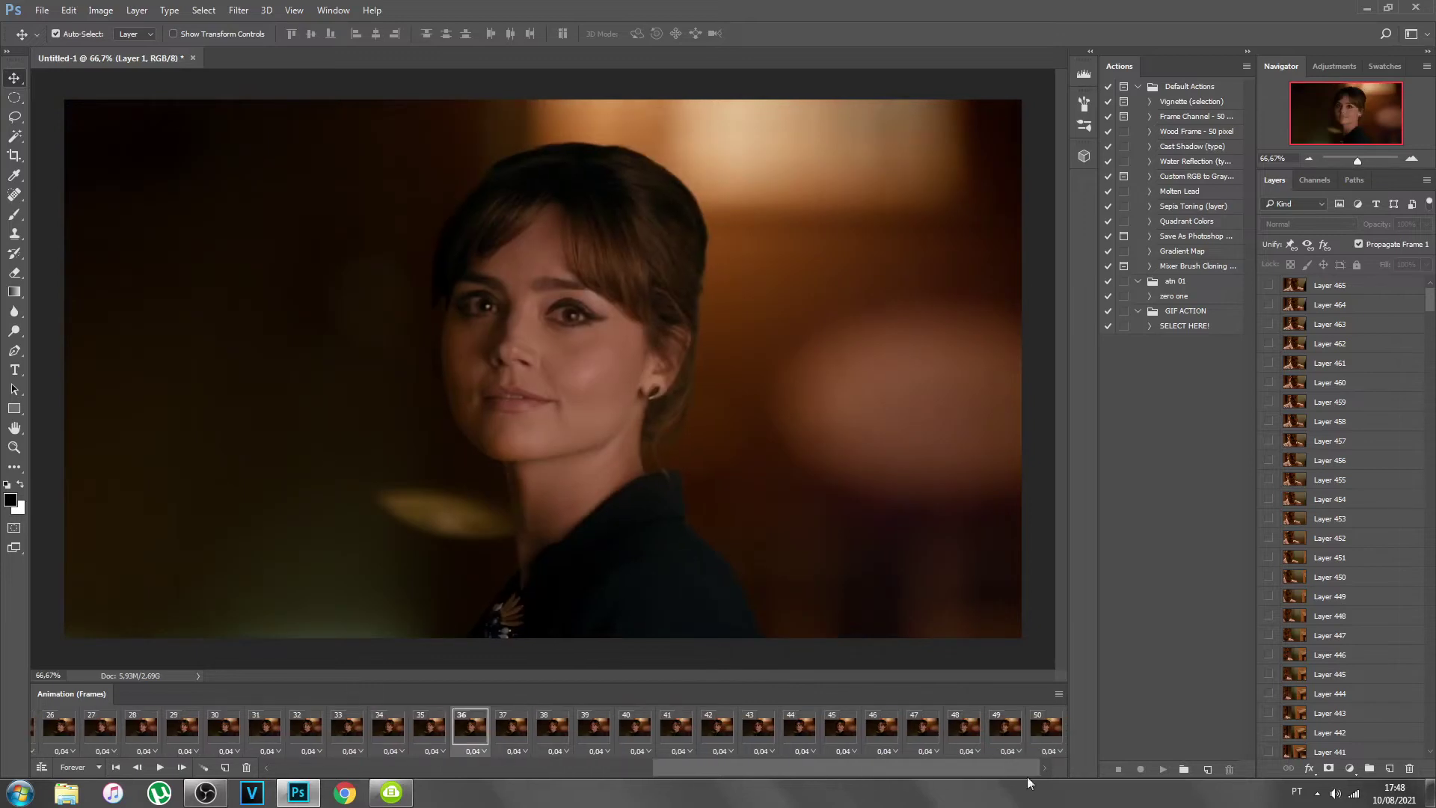
pyautogui.keyDown('shift'); pyautogui.click(1047, 730); pyautogui.keyUp('shift')
pyautogui.click(246, 767)
# - Review the trimmed animation from its first to its last frame and play it back
pyautogui.moveTo(701, 766); pyautogui.dragTo(485, 766)
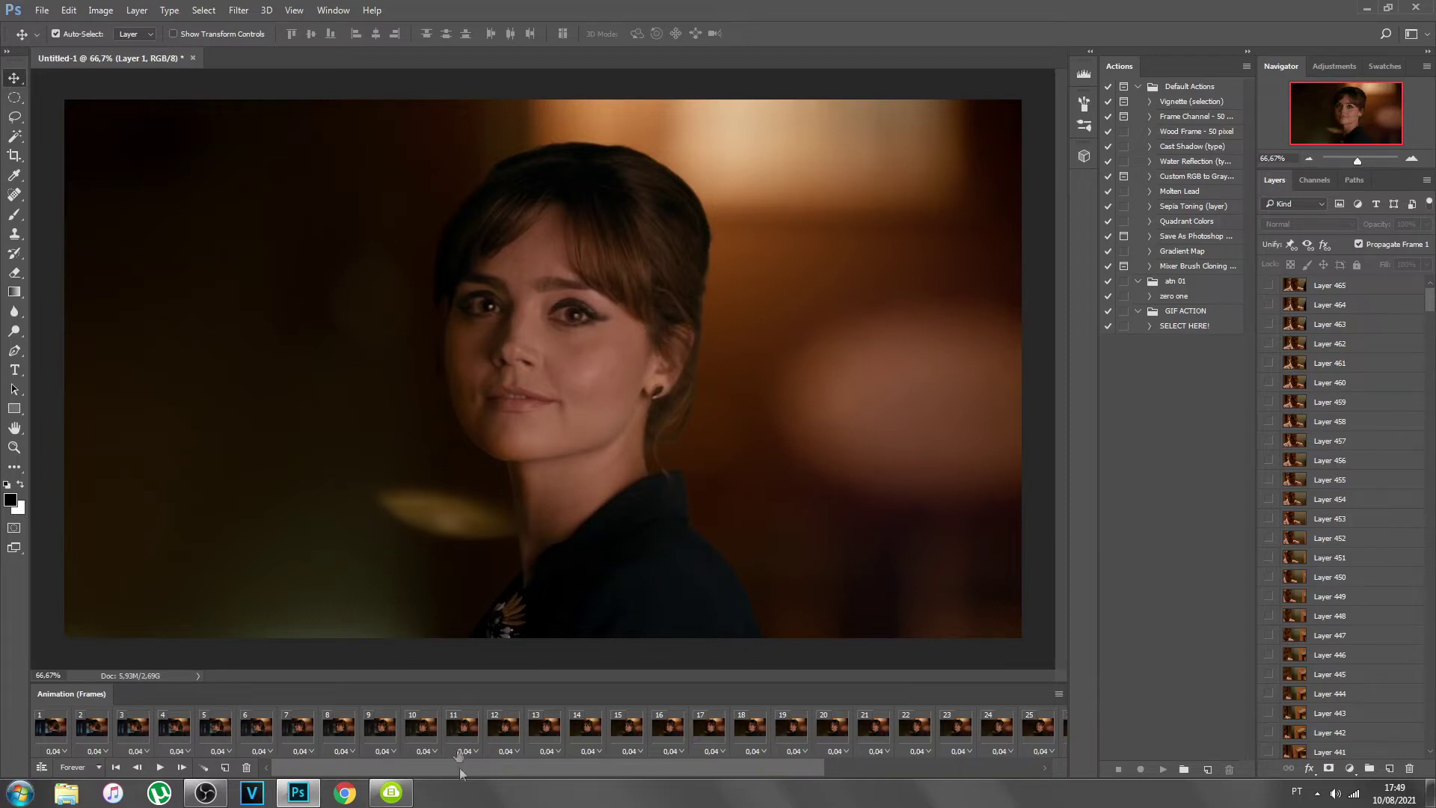
pyautogui.moveTo(459, 769); pyautogui.dragTo(781, 763)
pyautogui.click(1047, 724)
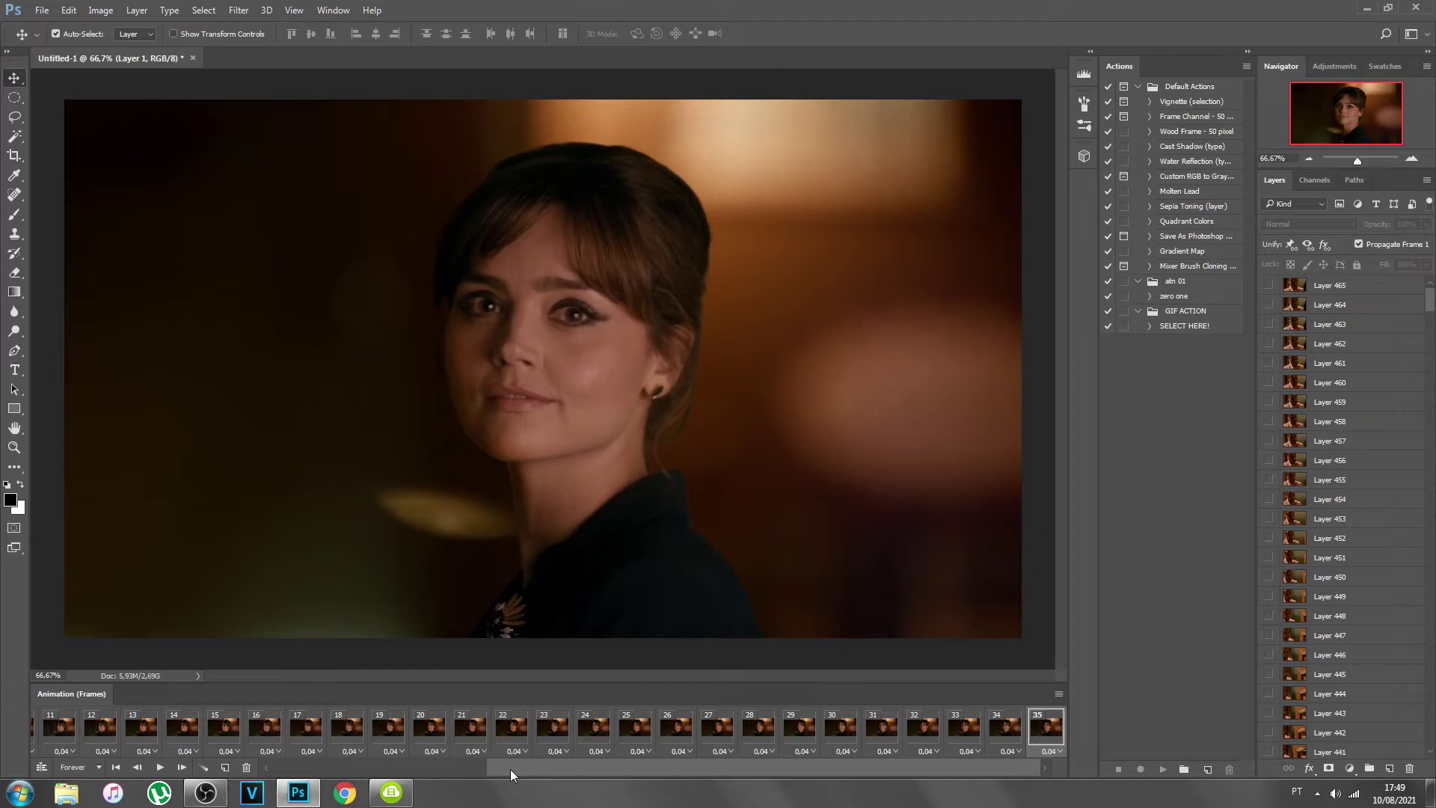
pyautogui.moveTo(510, 769); pyautogui.dragTo(281, 760)
pyautogui.click(42, 733)
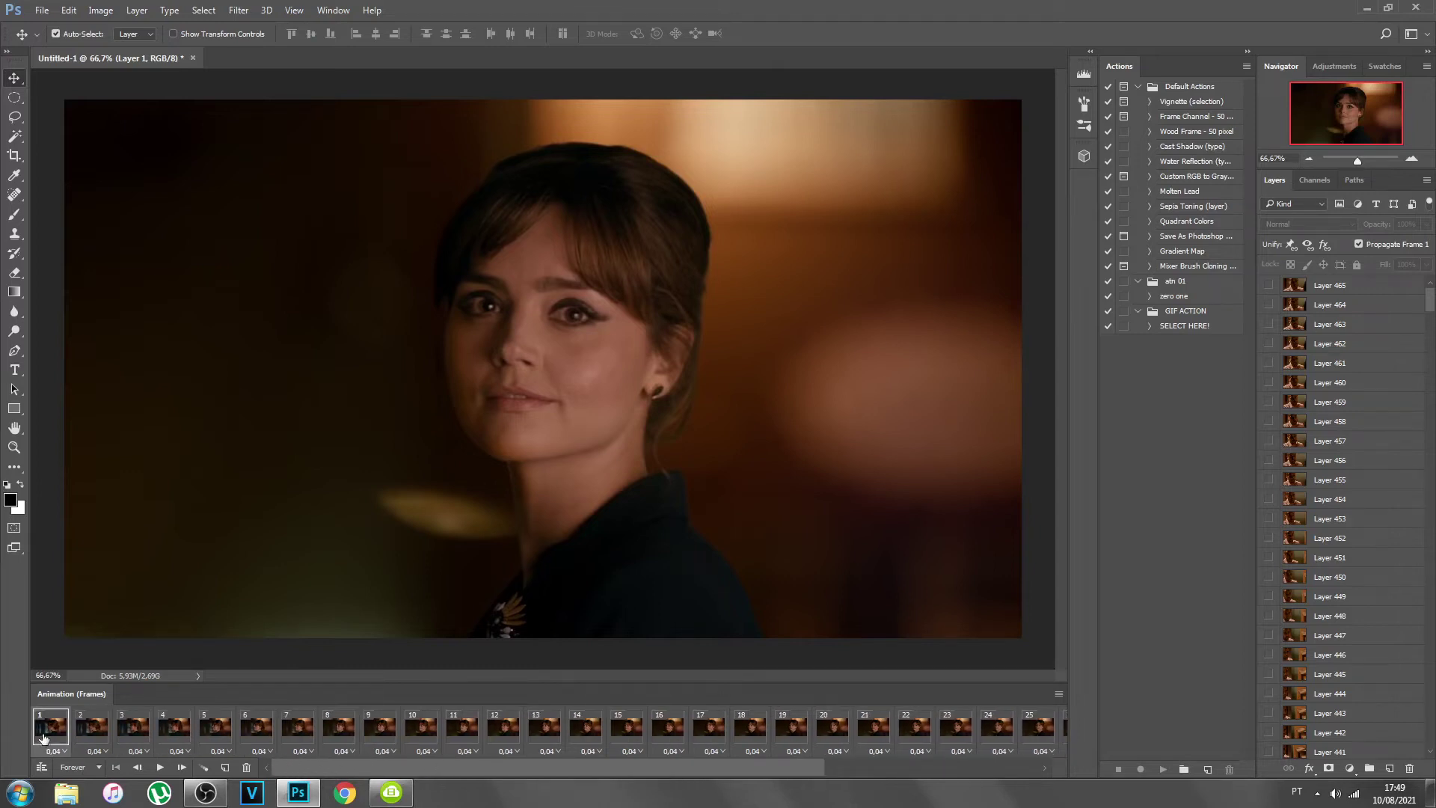
pyautogui.click(159, 768)
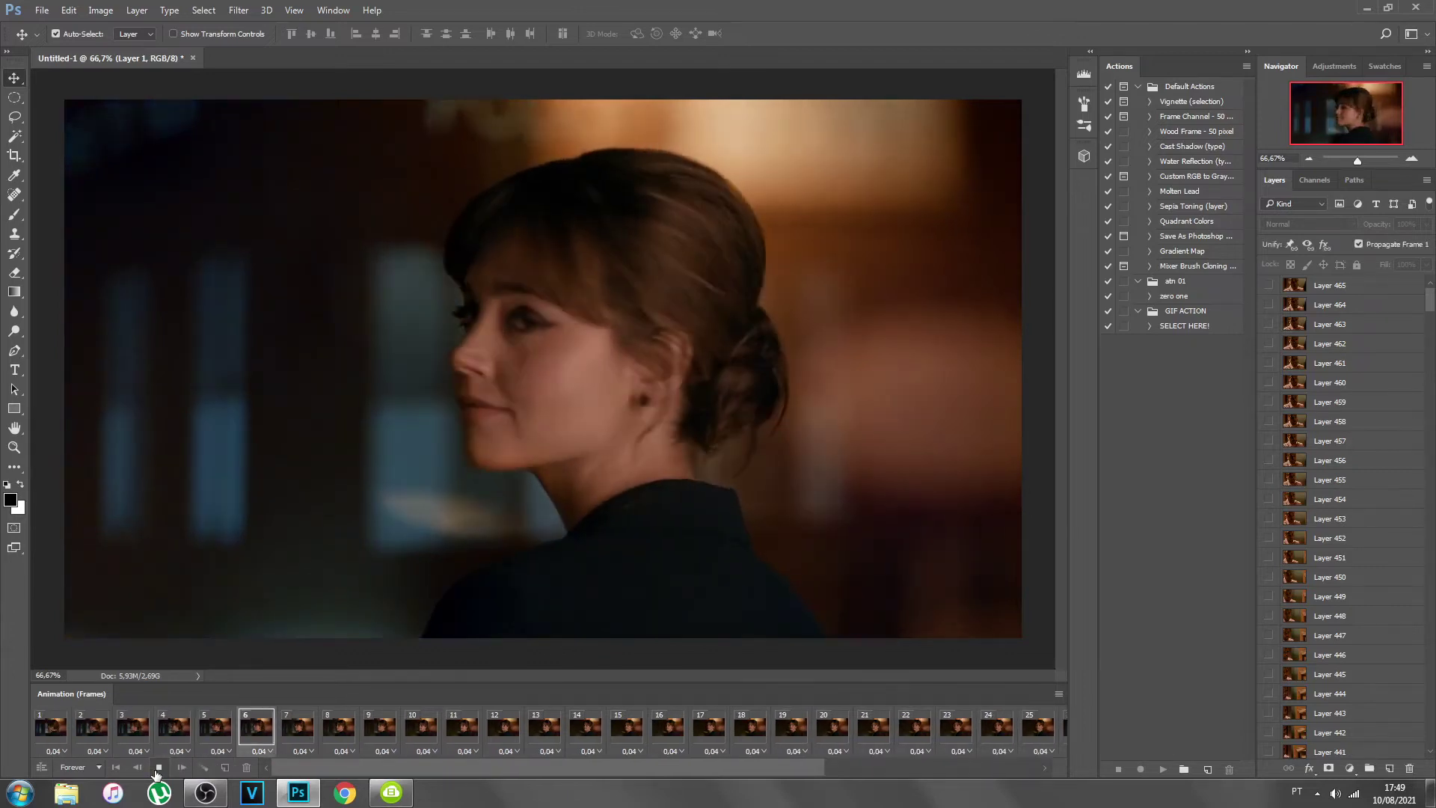
pyautogui.click(158, 769)
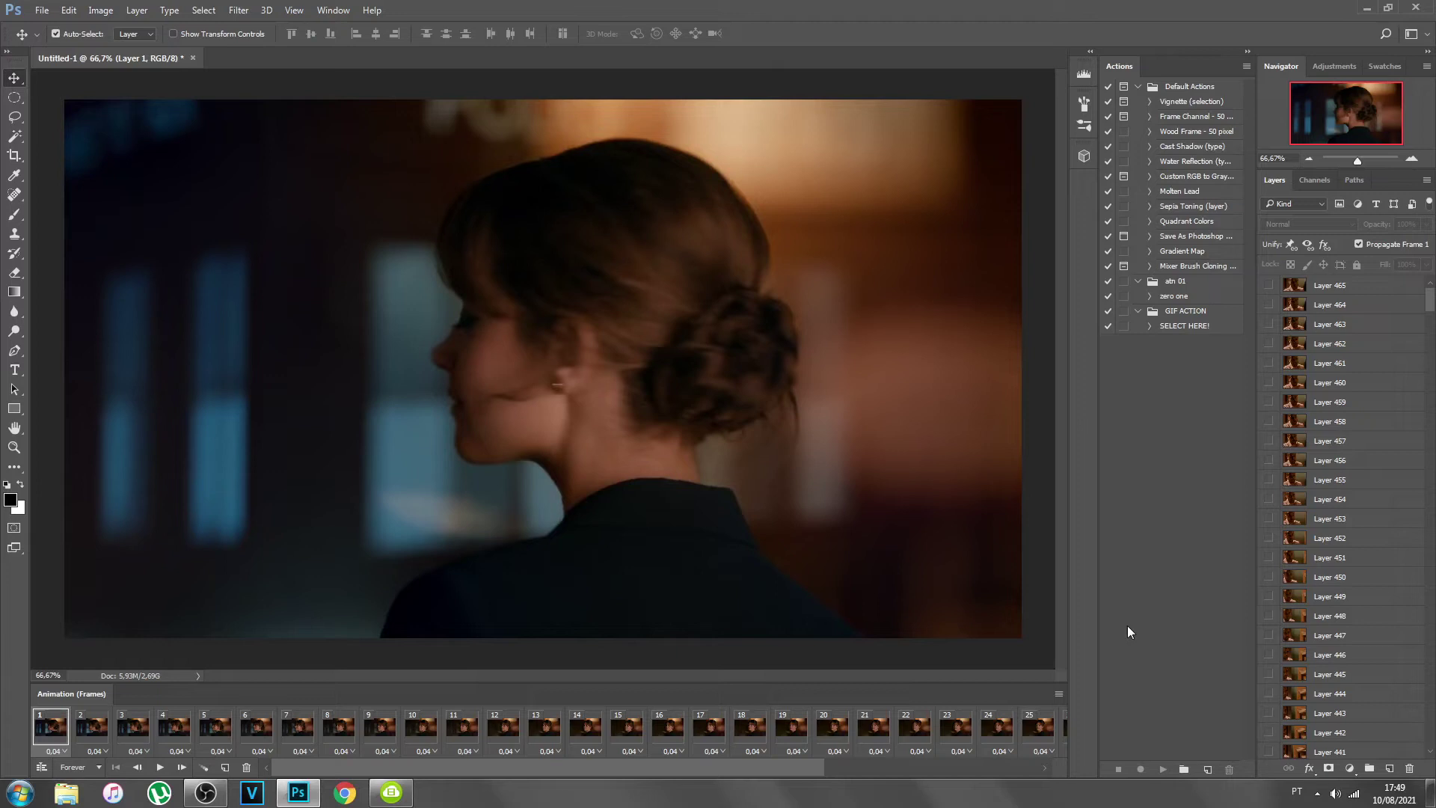
# - Select all animation frames and set their frame delay to 0.07 seconds
pyautogui.click(1058, 695)
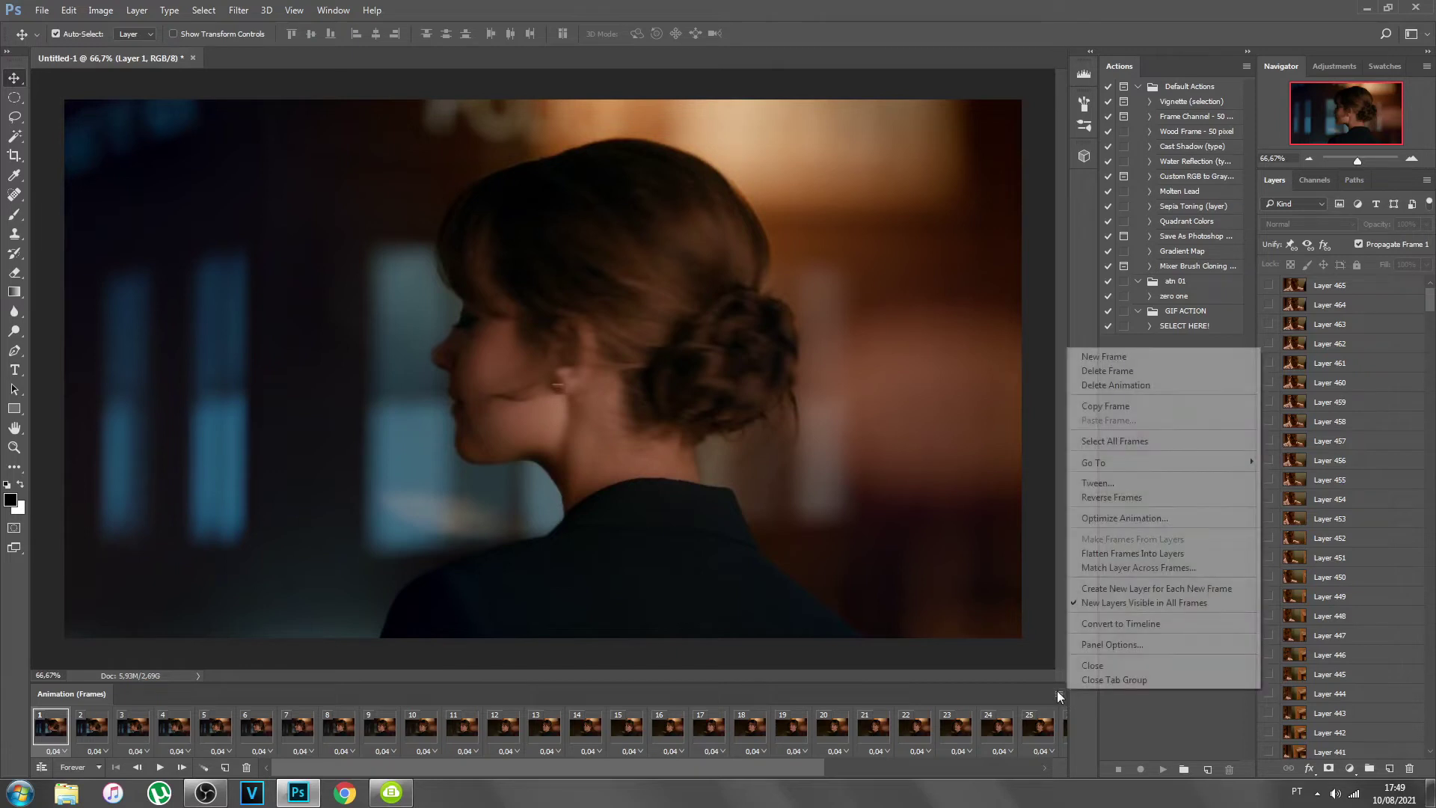
pyautogui.click(1105, 442)
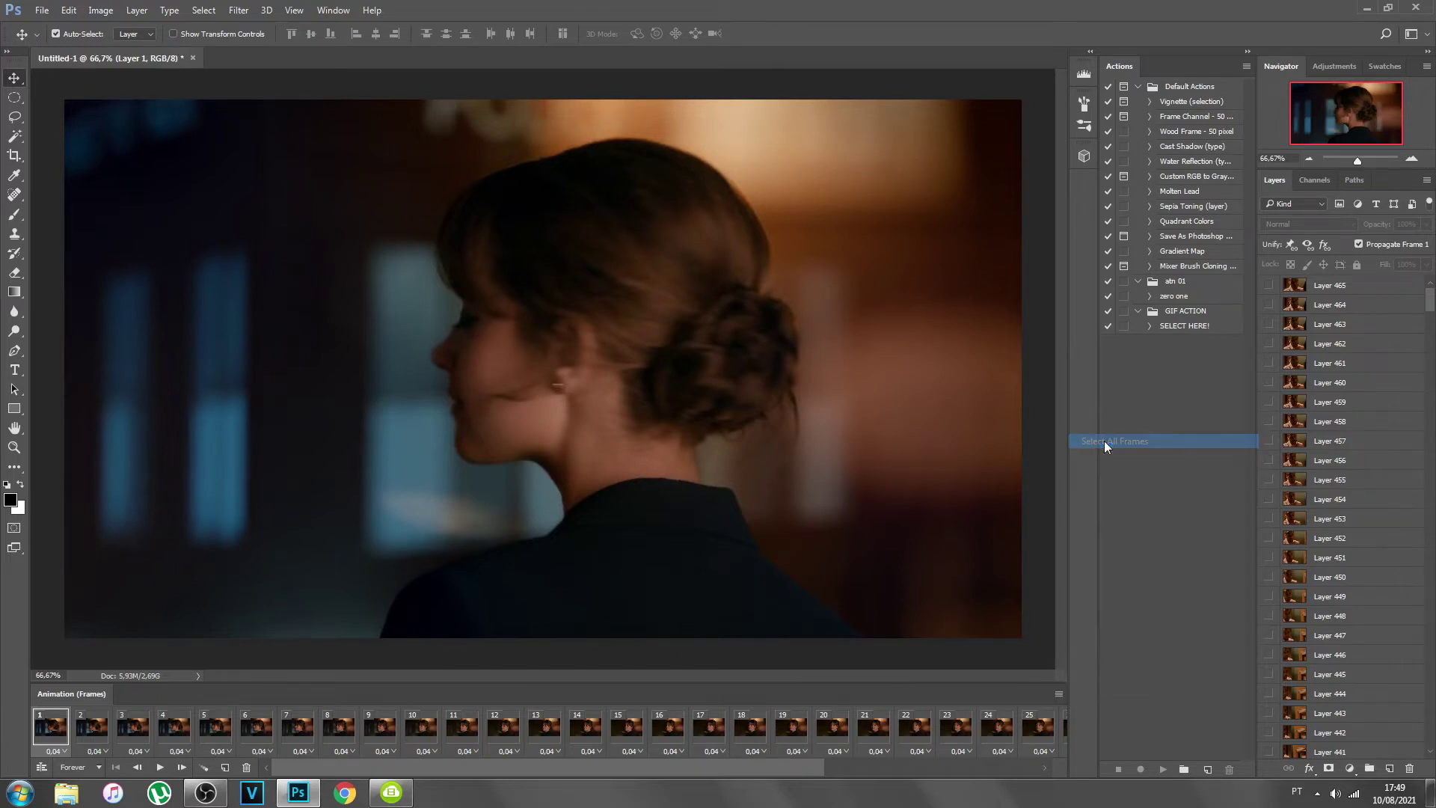
pyautogui.click(876, 753)
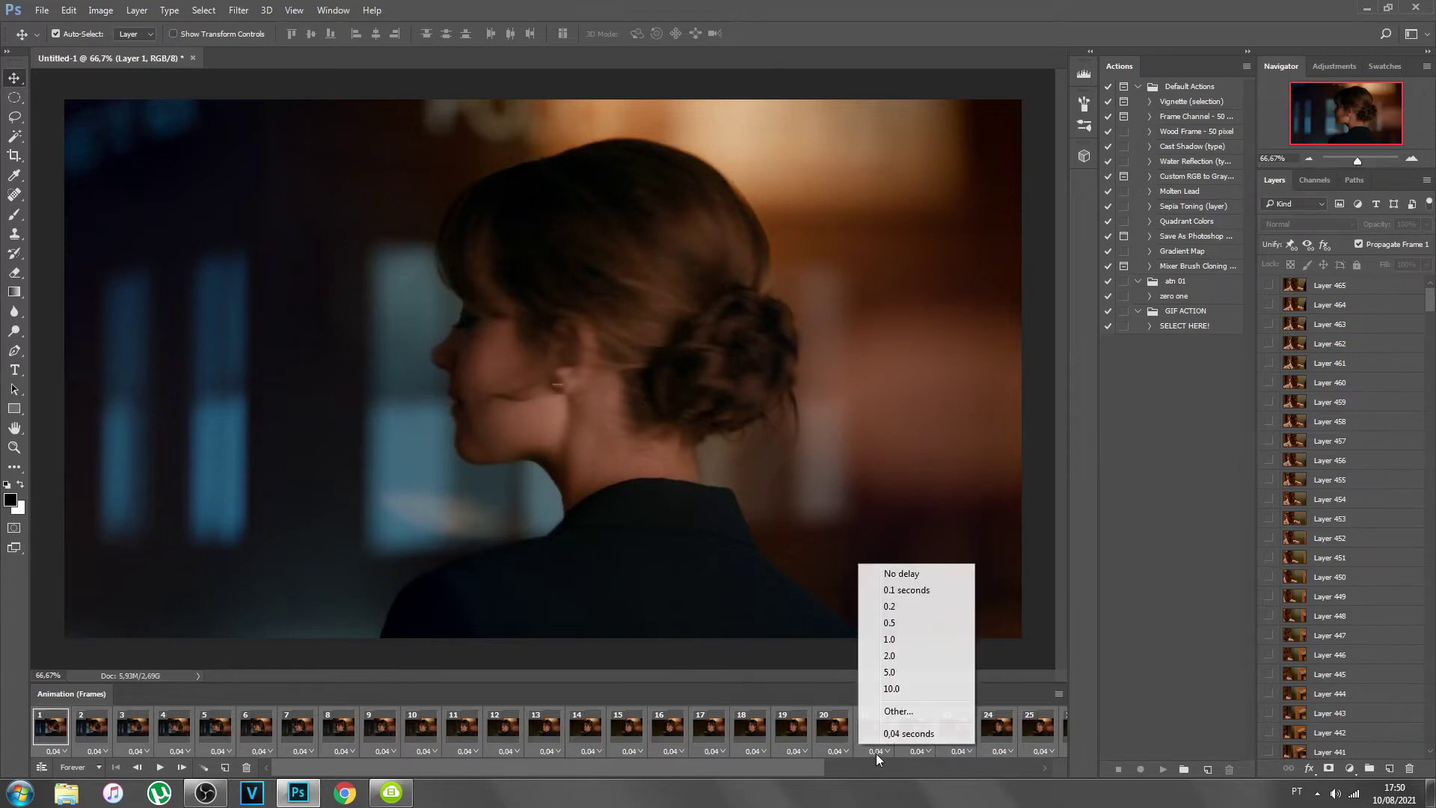
pyautogui.click(898, 715)
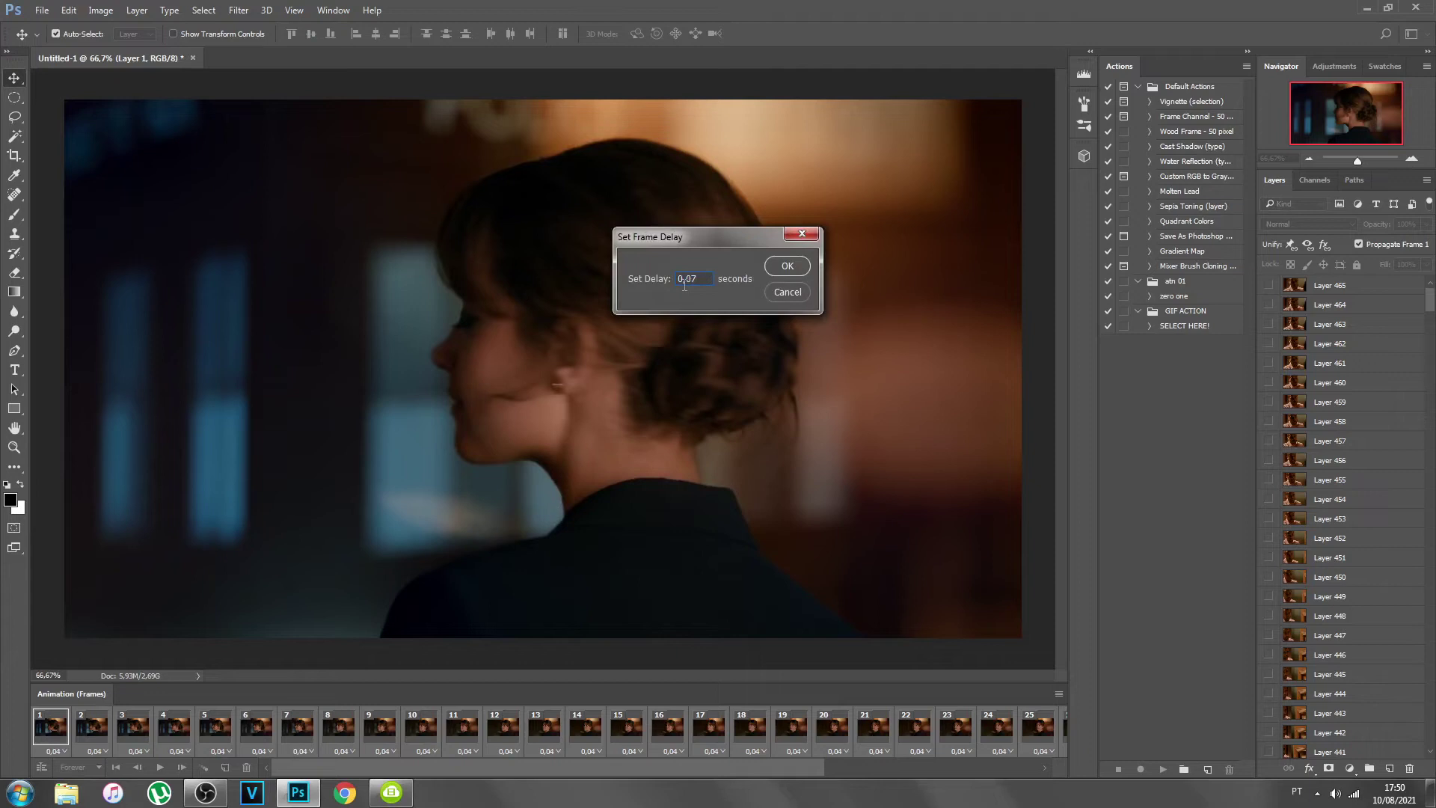
pyautogui.click(785, 267)
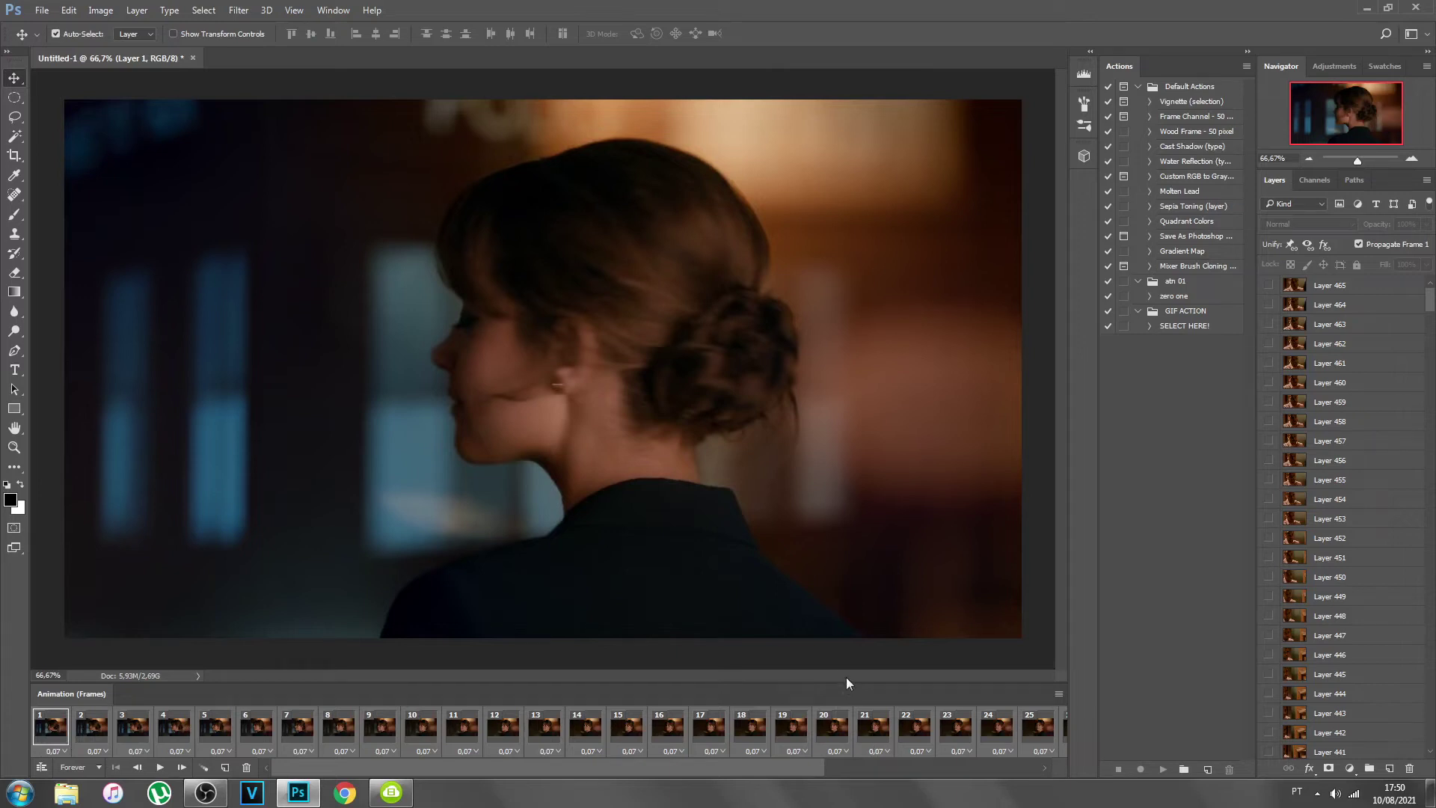
# - With all frames still selected, select every layer from Layer 465 down to Layer 1
pyautogui.click(1059, 695)
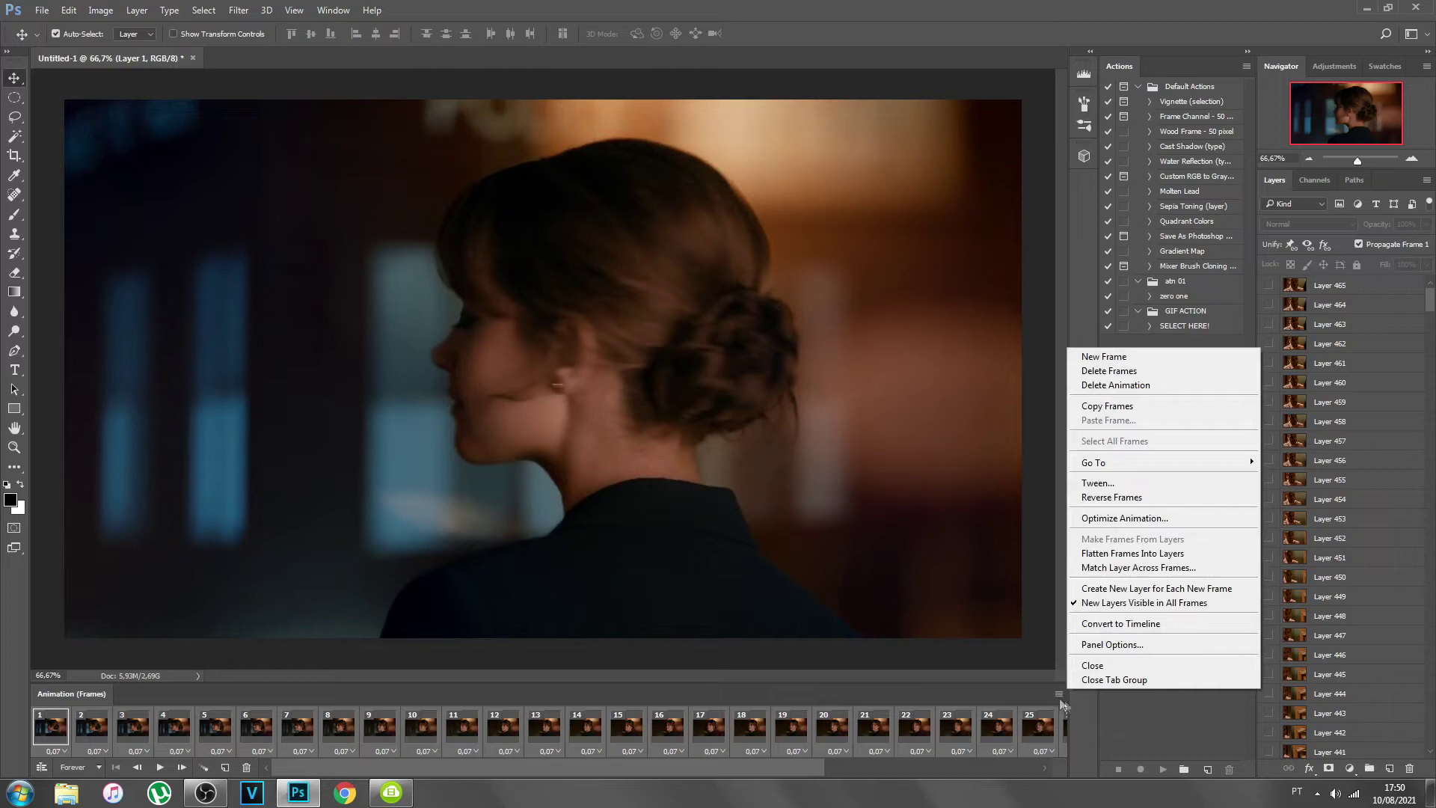
pyautogui.click(1162, 726)
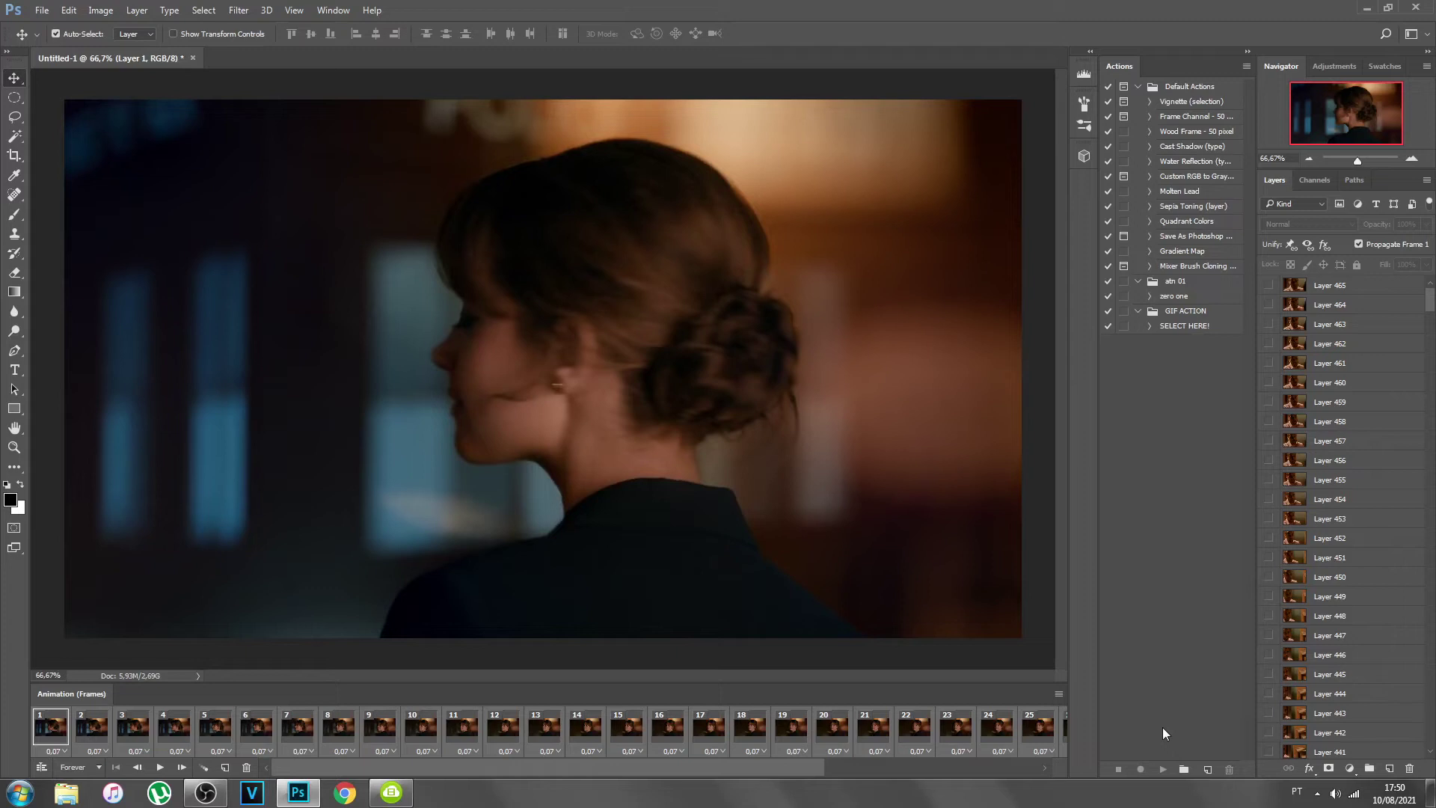
pyautogui.click(1335, 291)
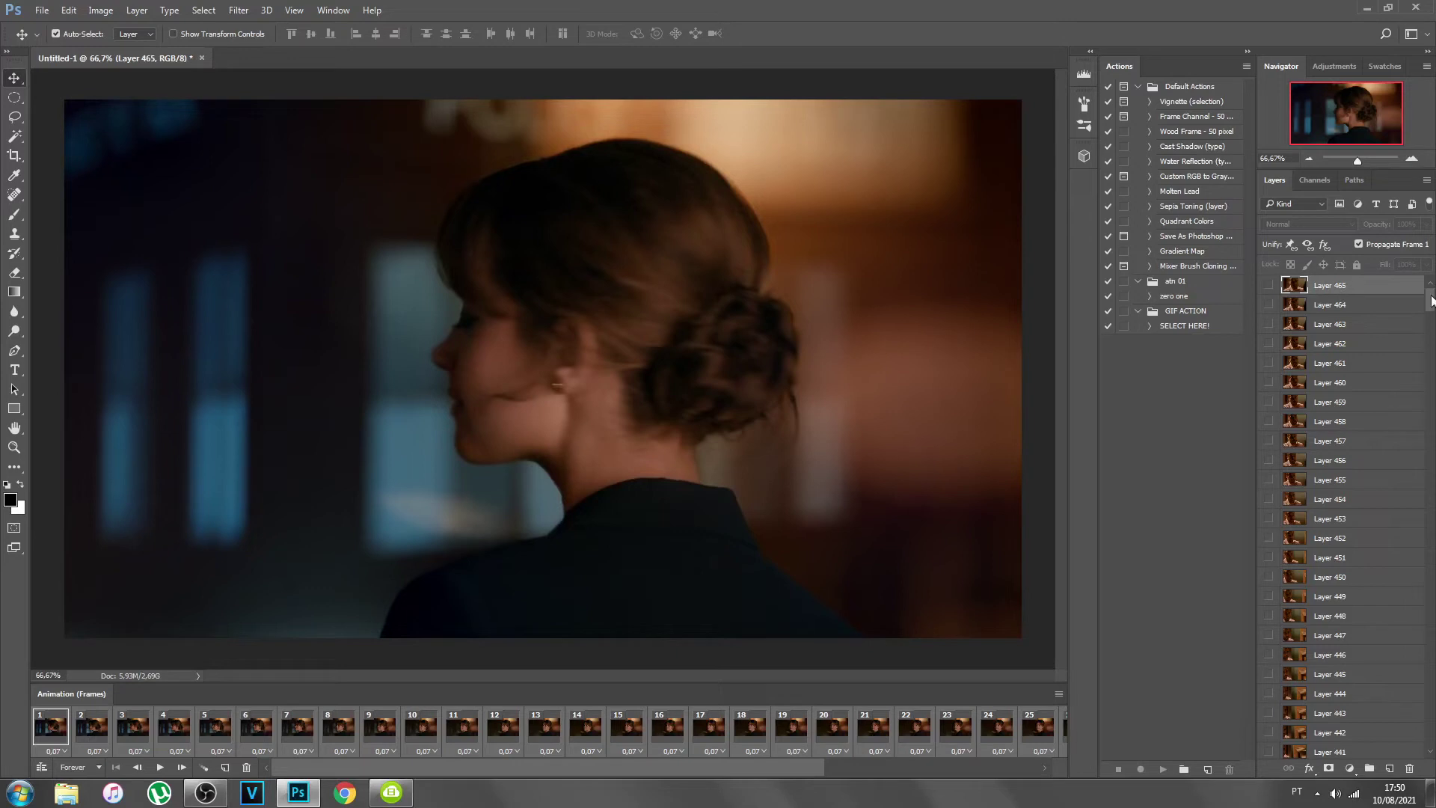
pyautogui.moveTo(1430, 301); pyautogui.dragTo(1430, 744)
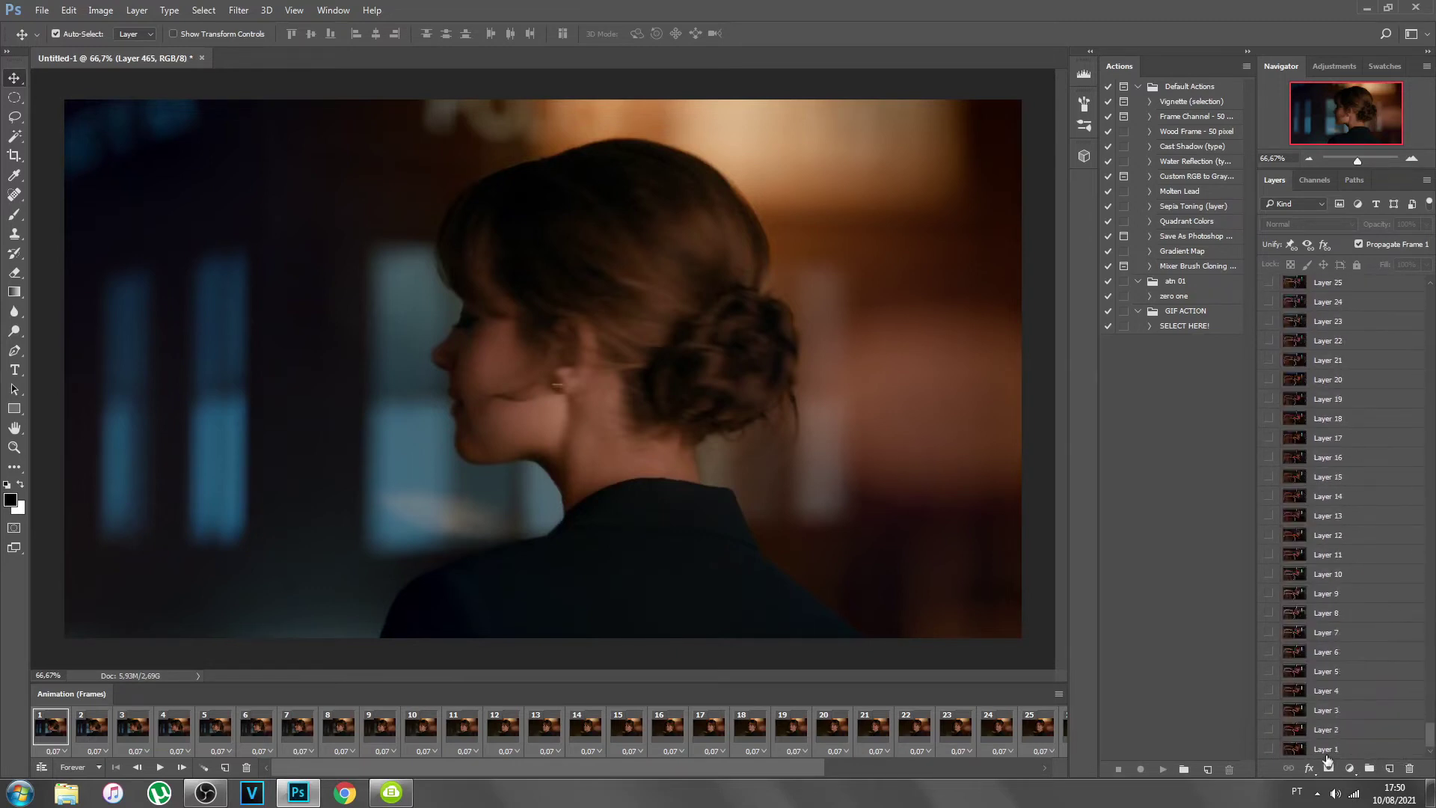
pyautogui.keyDown('shift'); pyautogui.click(1325, 749); pyautogui.keyUp('shift')
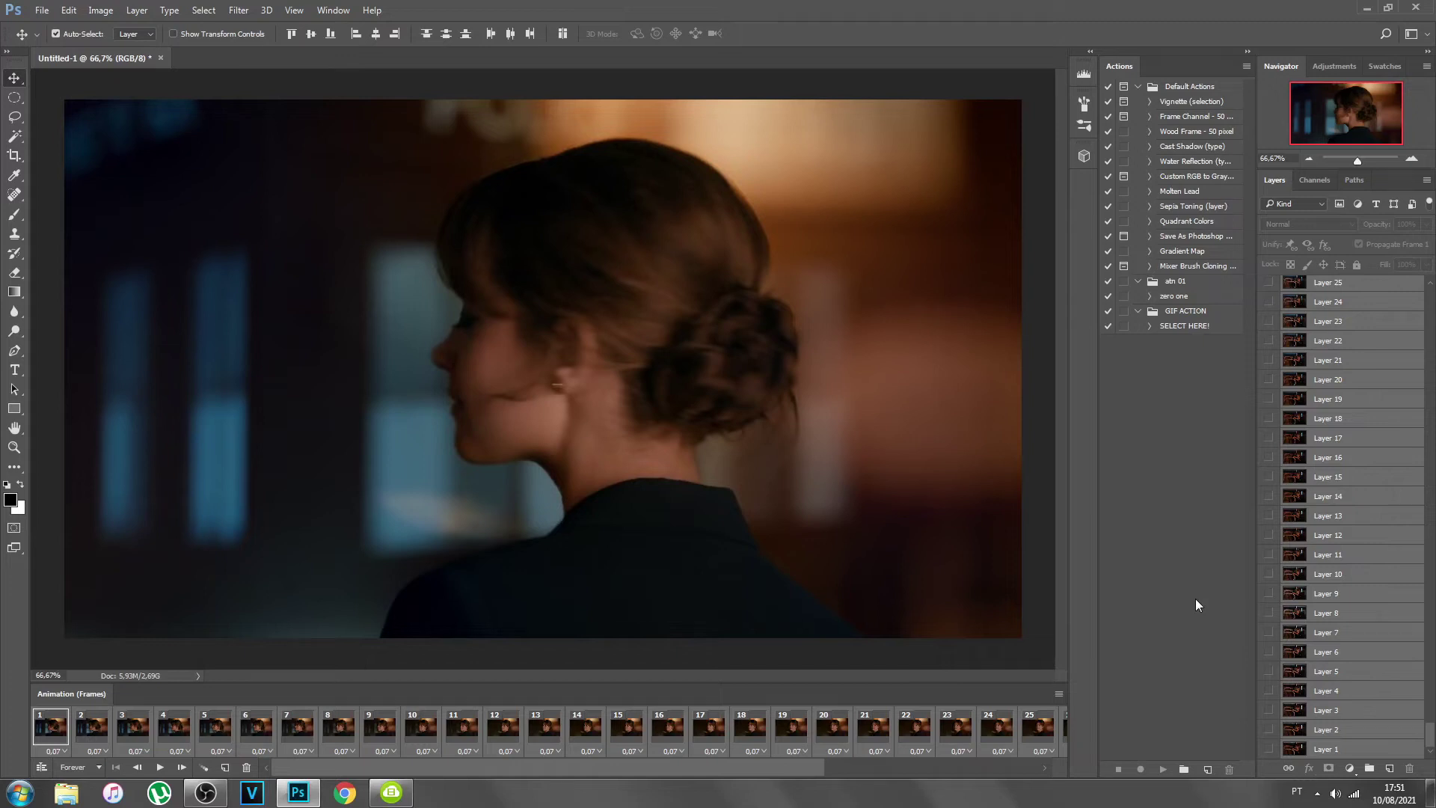
# - Convert the frame animation to a video timeline and convert the selected layers for smart filters
pyautogui.click(41, 769)
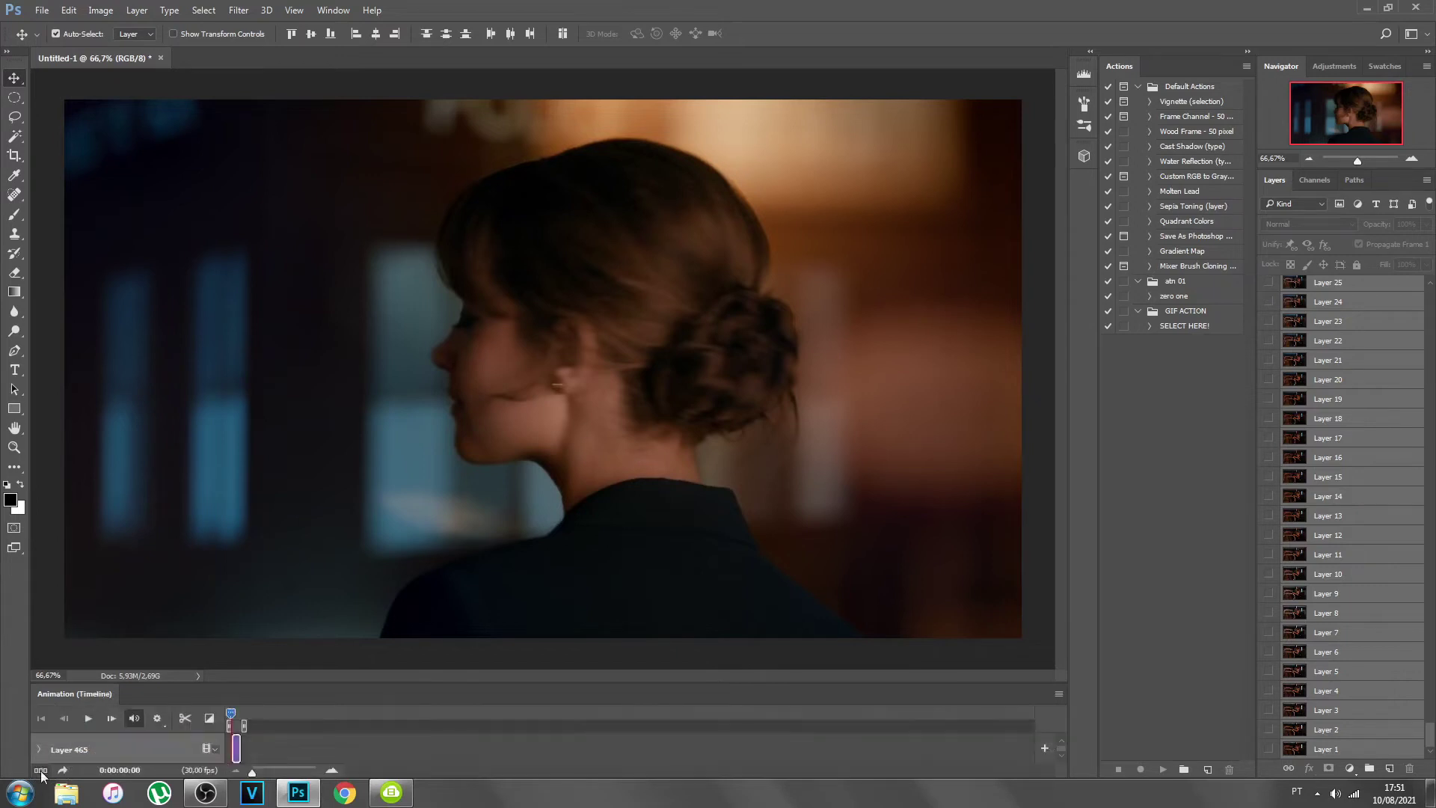
pyautogui.click(239, 11)
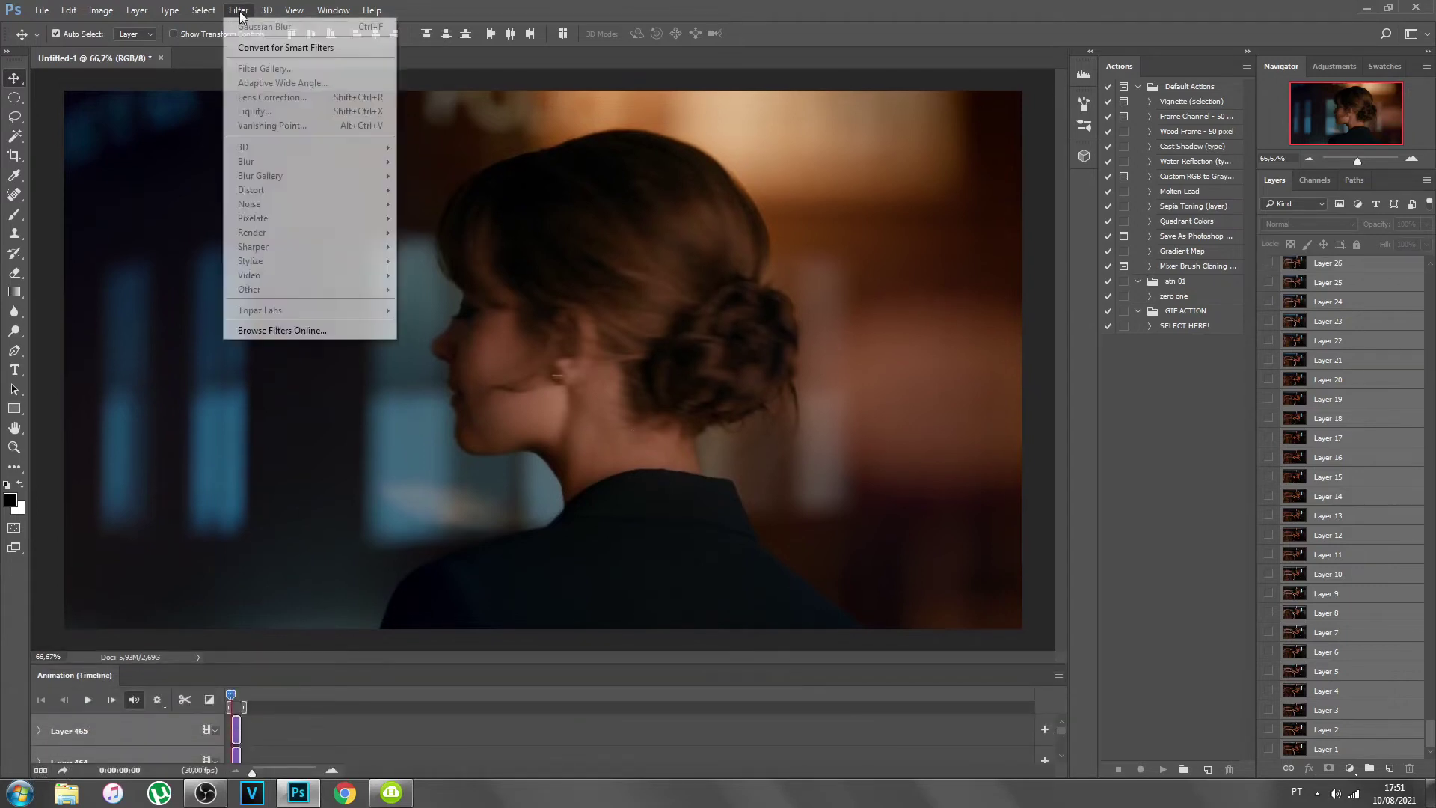
pyautogui.click(248, 47)
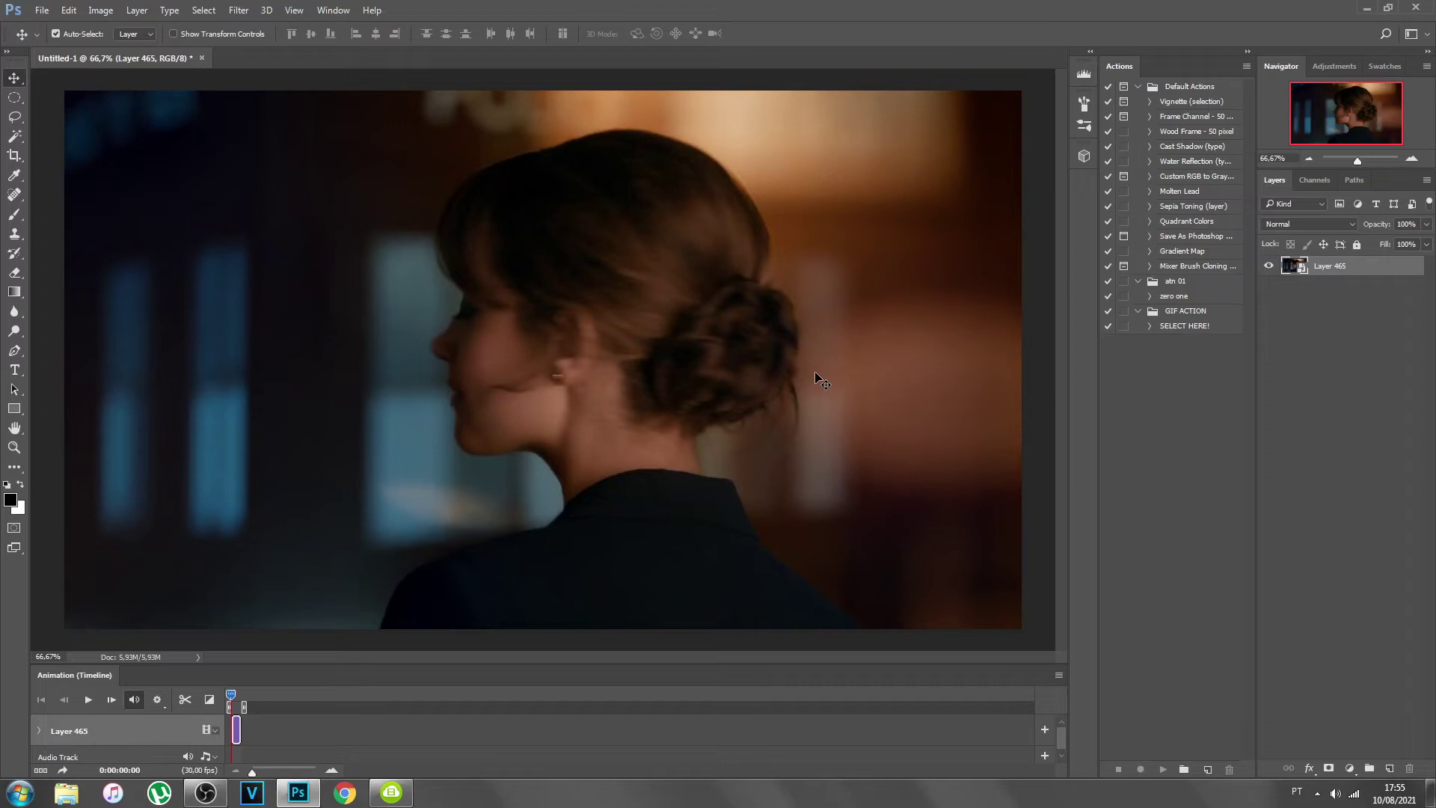
pyautogui.press('ctrl')
pyautogui.hotkey('ctrl', 'alt', 'i')
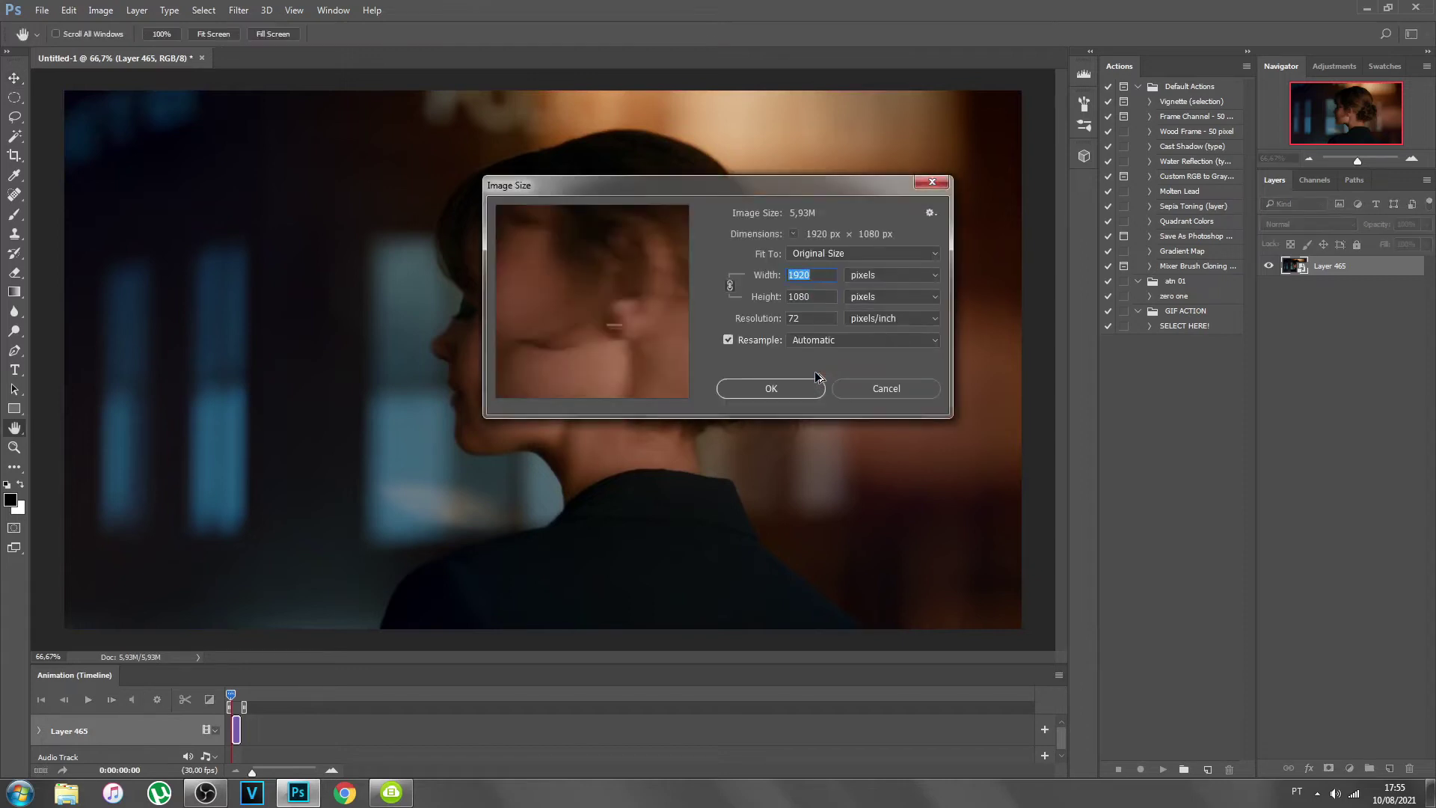
pyautogui.write('1000')
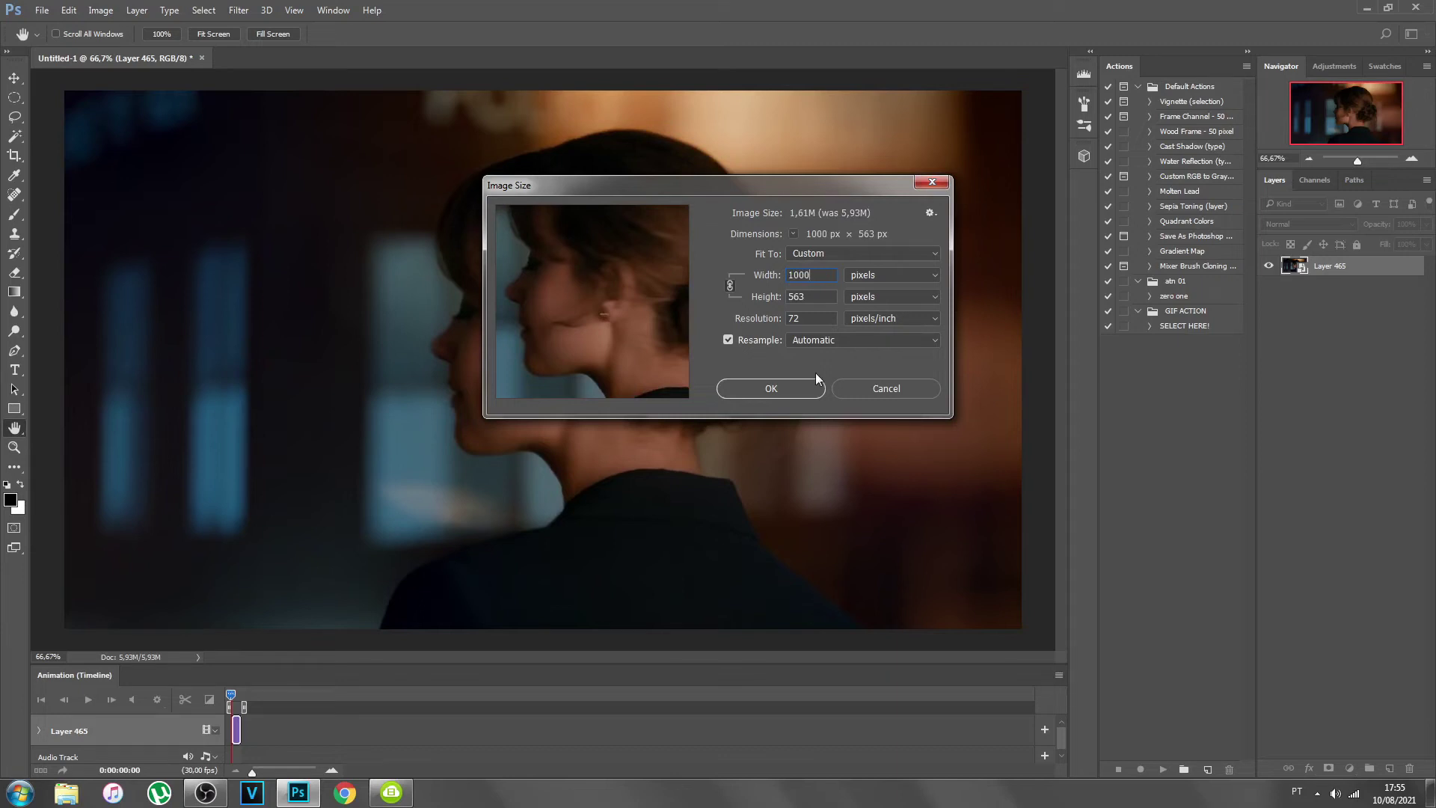
pyautogui.click(931, 187)
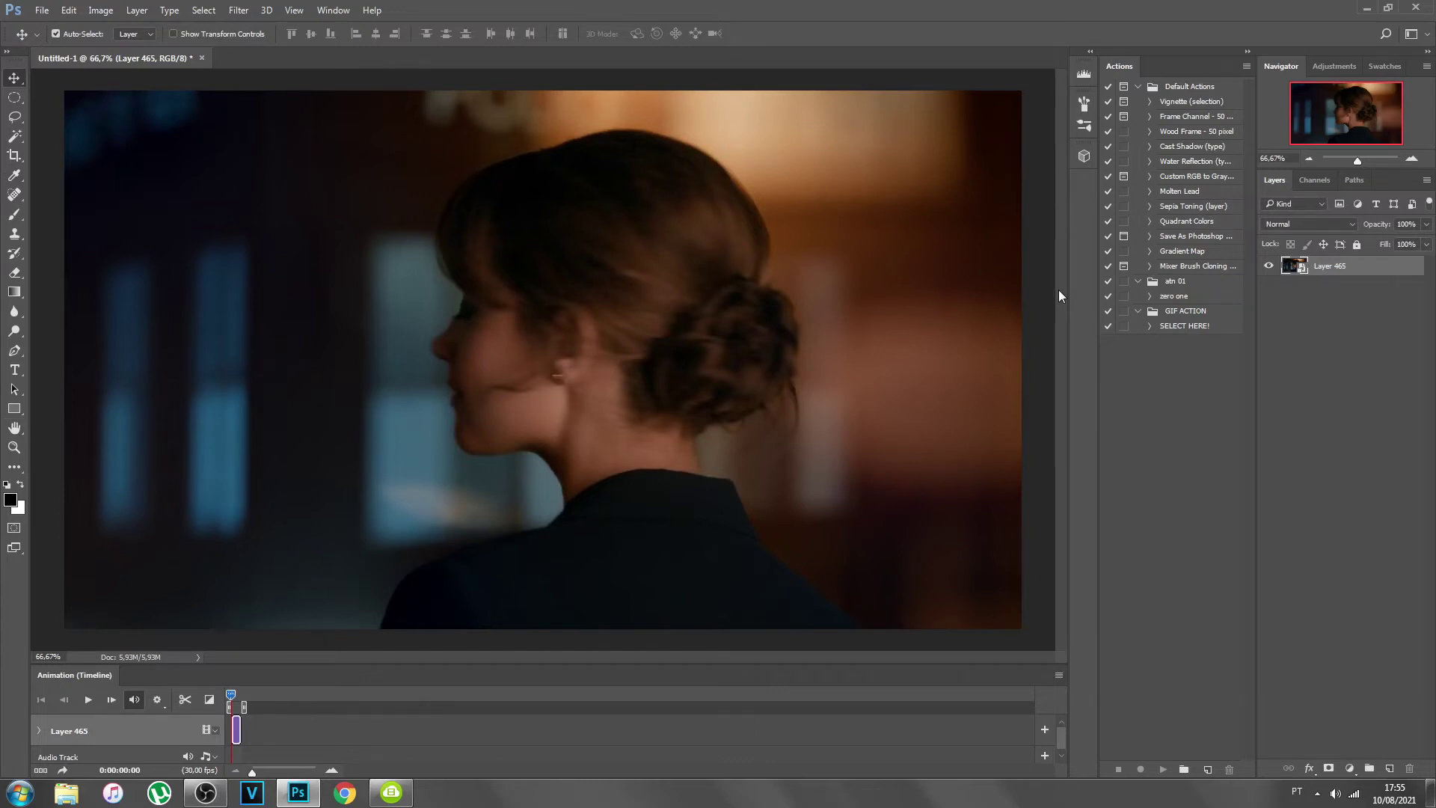
# - Crop the image to a 1:1 square, repositioning it so the woman's head is centred in the crop area
pyautogui.click(15, 157)
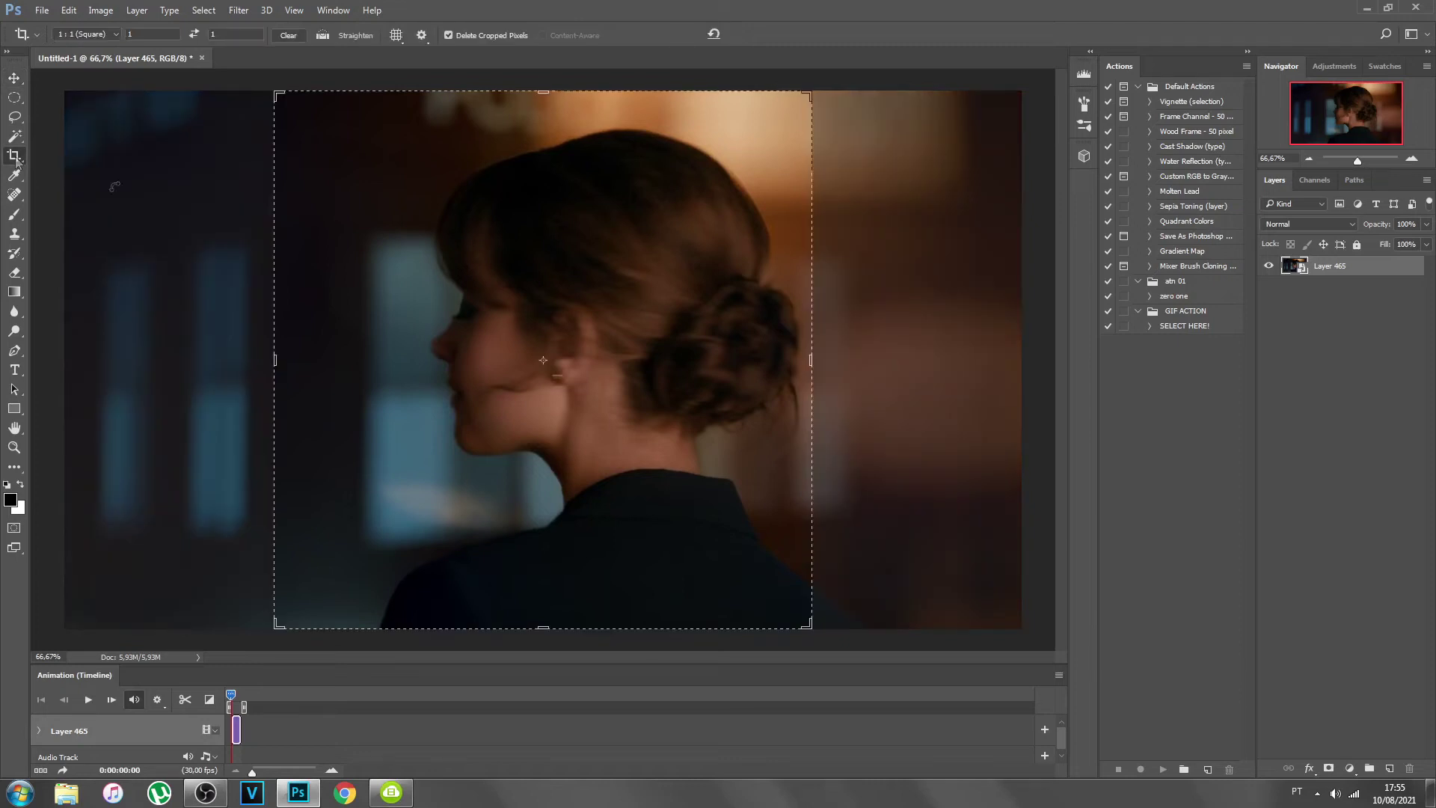
pyautogui.click(113, 35)
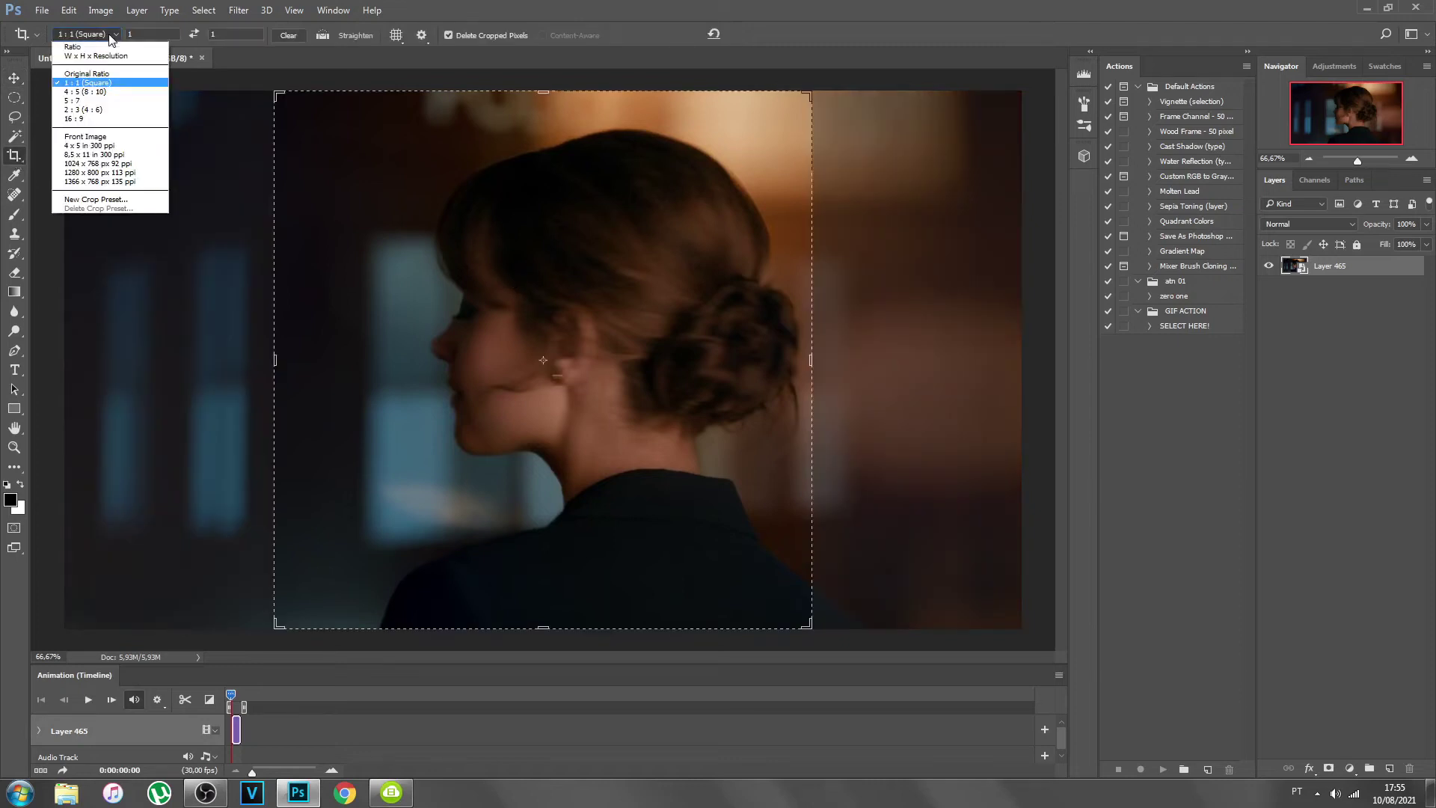
pyautogui.click(85, 83)
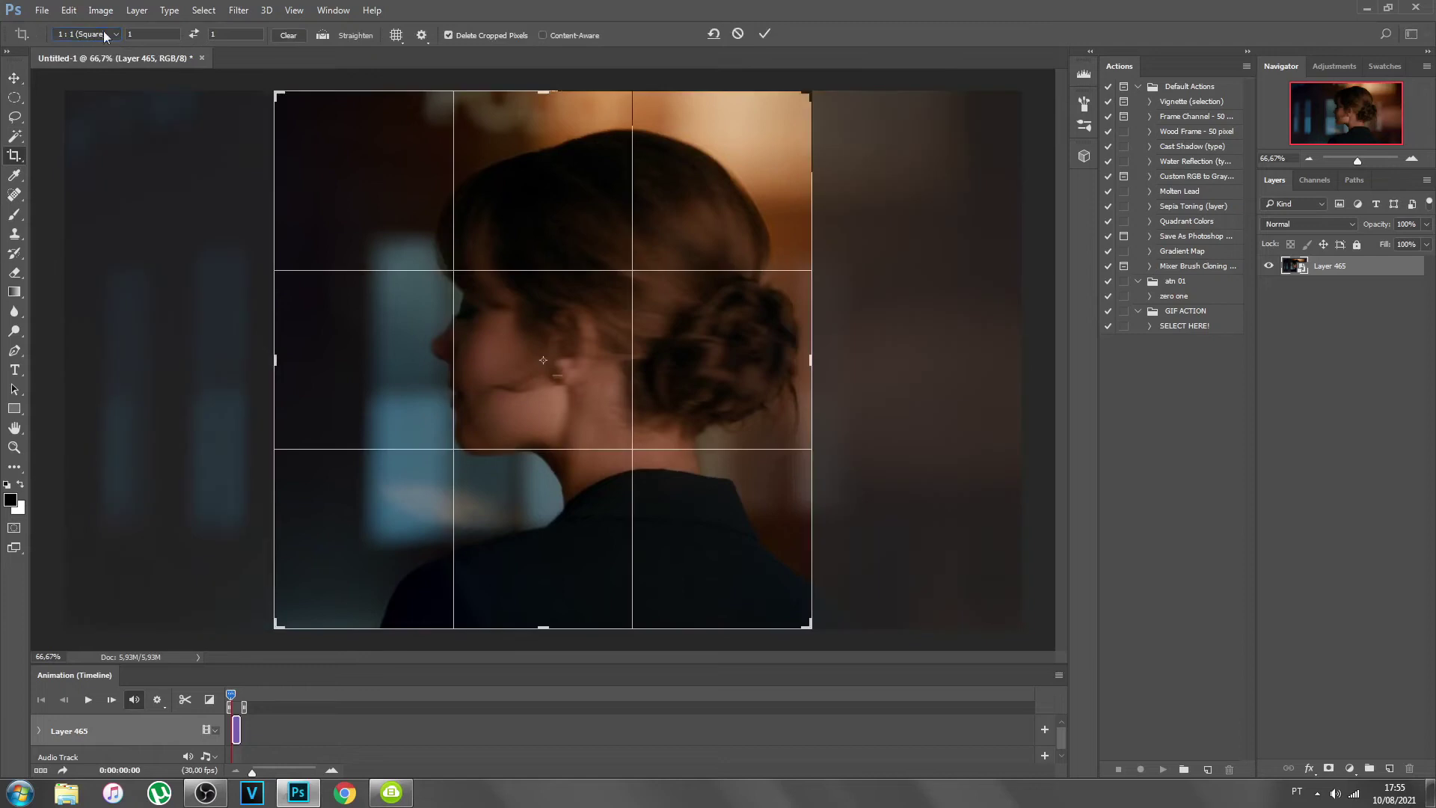
pyautogui.click(86, 34)
pyautogui.click(84, 84)
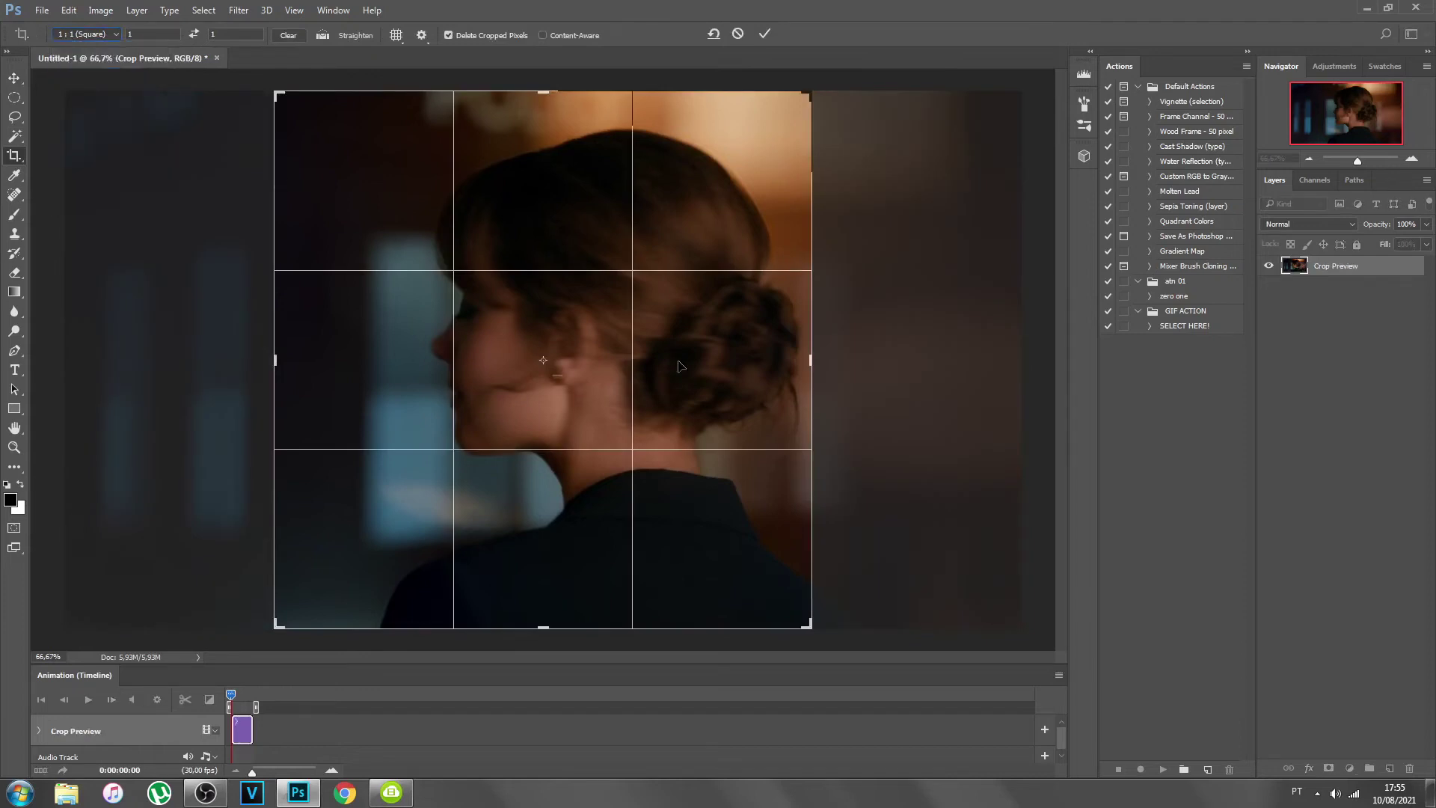
pyautogui.moveTo(605, 396); pyautogui.dragTo(557, 400)
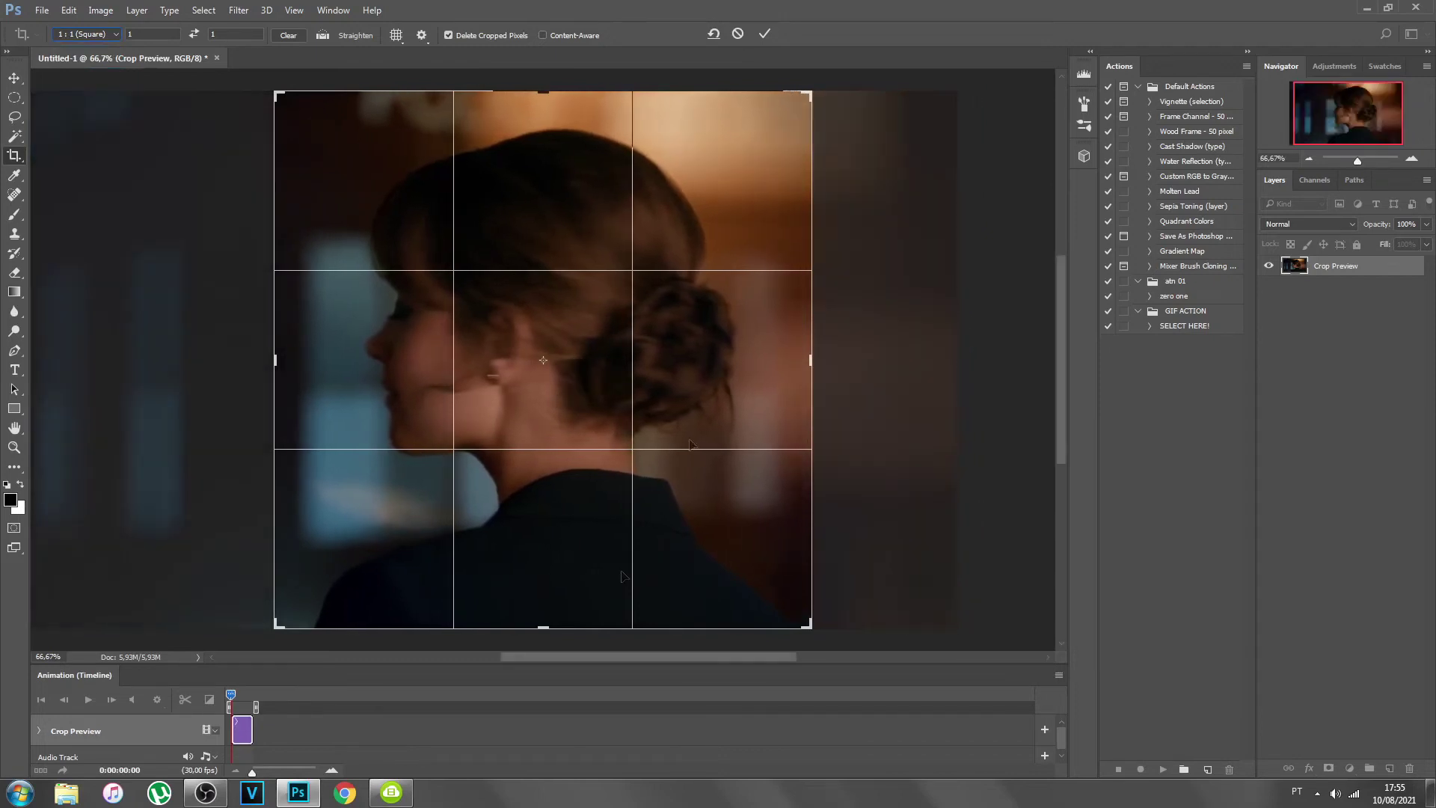
pyautogui.click(763, 33)
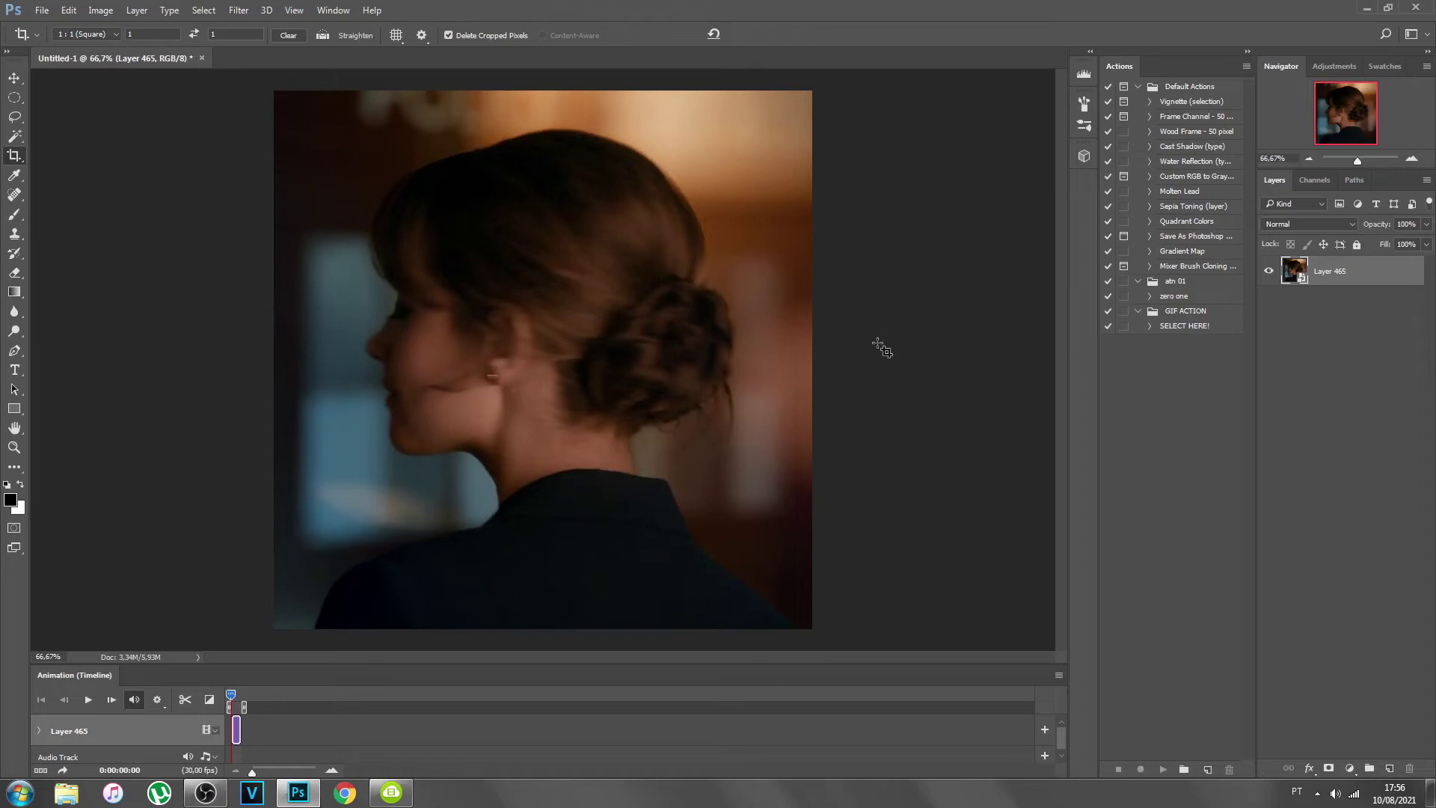
# - Resize the cropped image to 800 × 800 pixels
pyautogui.press('ctrl')
pyautogui.hotkey('ctrl', 'alt', 'i')
pyautogui.write('800')
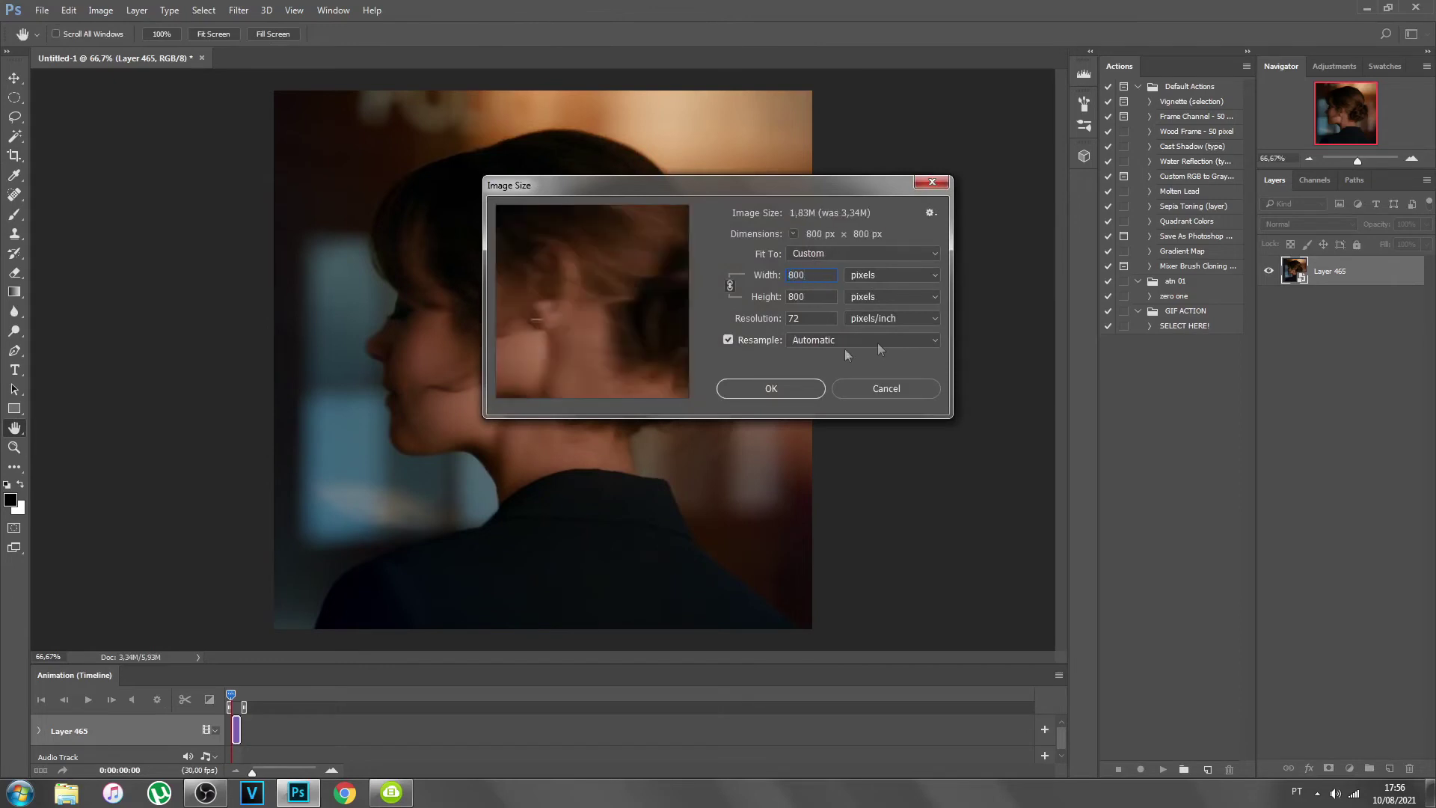
pyautogui.click(787, 393)
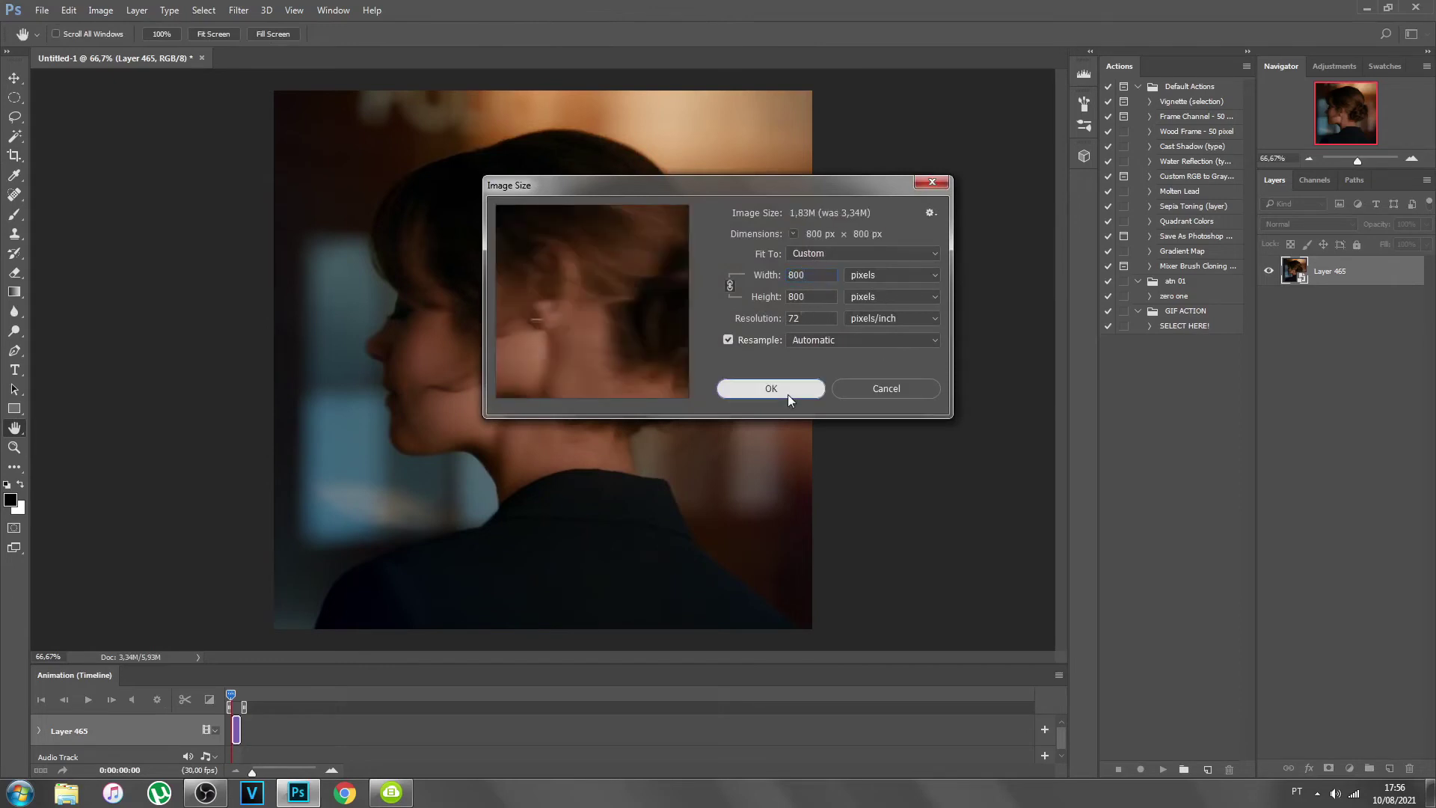
pyautogui.press('c')
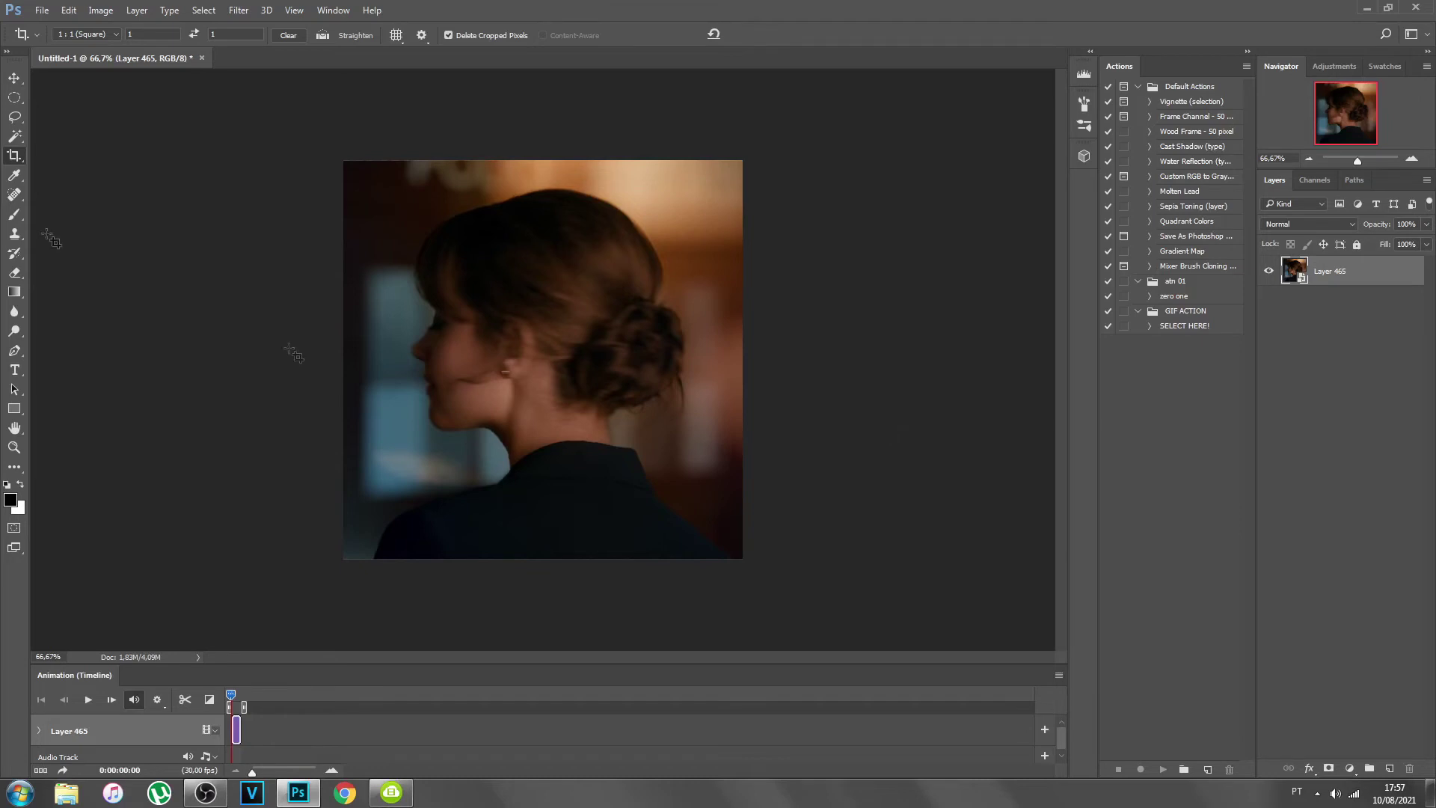
# - Apply Smart Sharpen to Layer 465 with amount 25%, radius 10.0 px, noise reduction 0% and Gaussian Blur removal
pyautogui.click(15, 78)
pyautogui.click(238, 11)
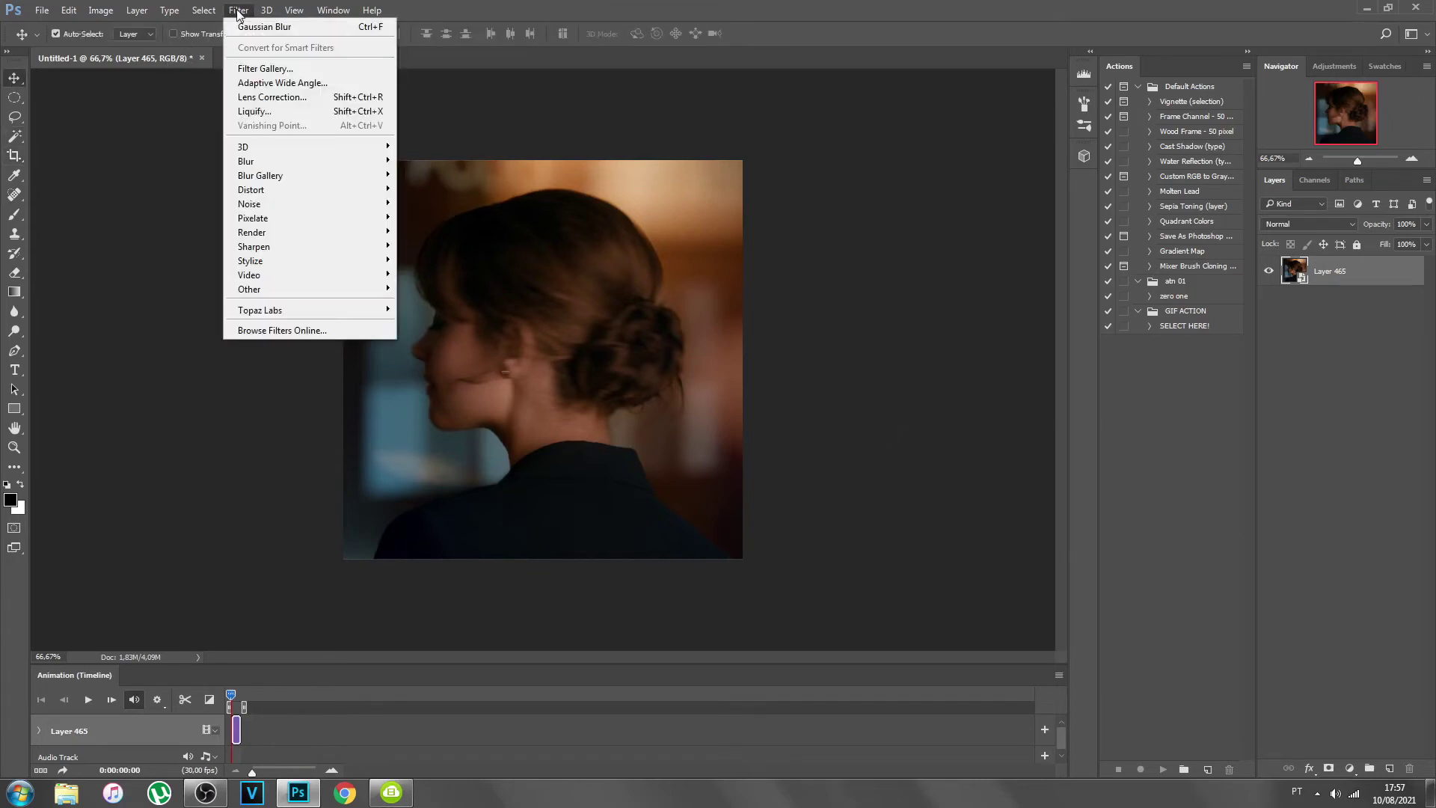
pyautogui.moveTo(253, 244)
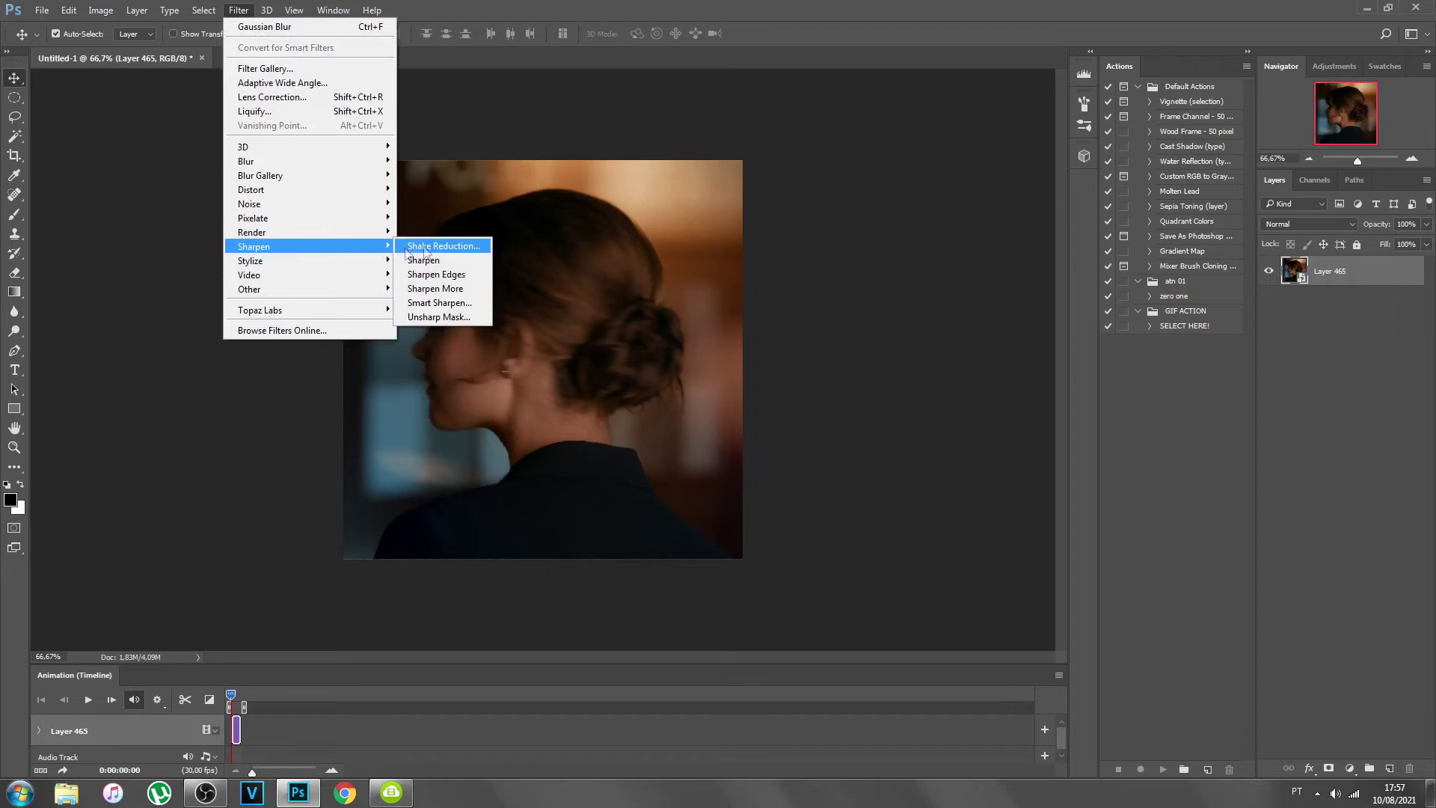
pyautogui.click(423, 304)
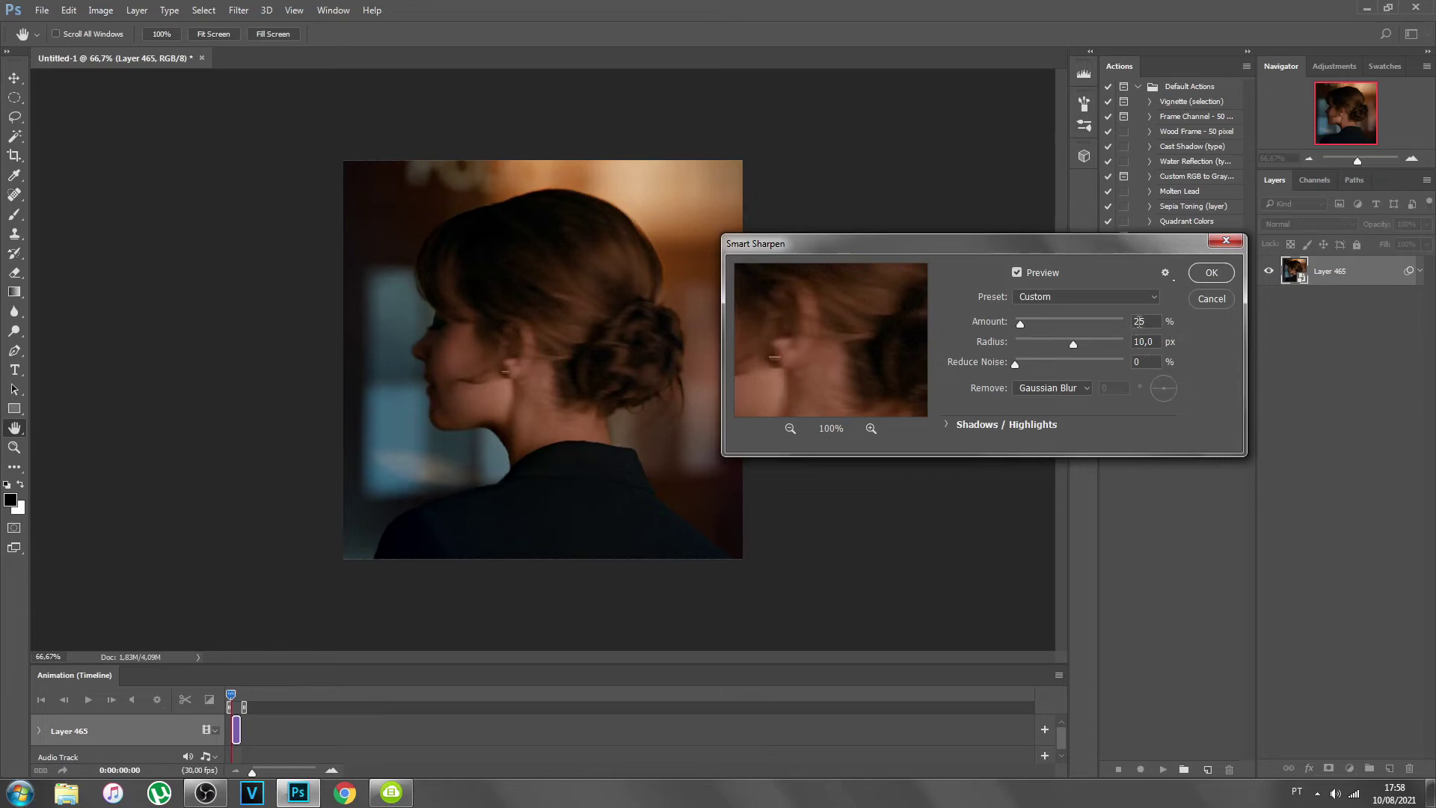
pyautogui.click(1210, 272)
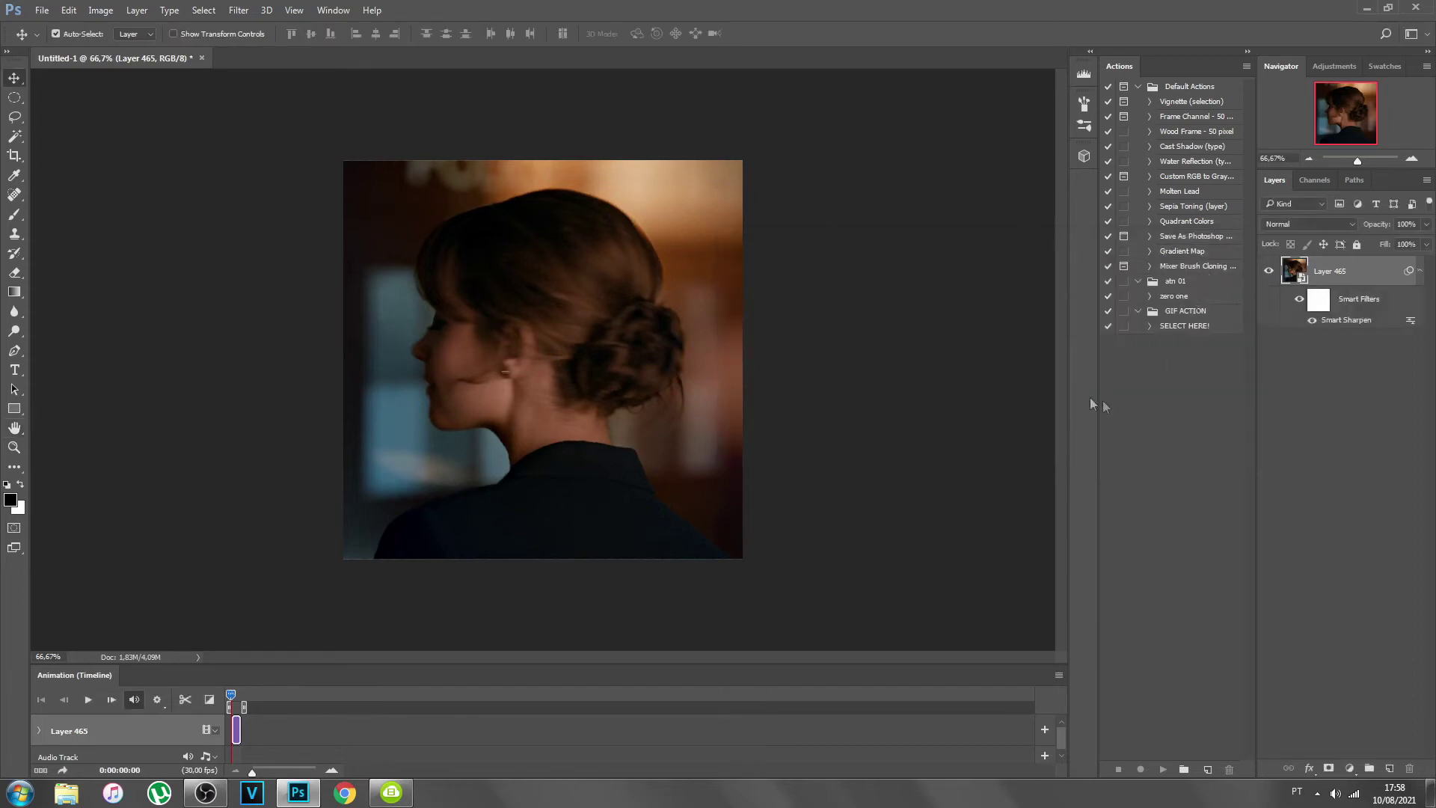
# - Apply Reduce Noise to Layer 465 with strength 10, preserve details 5%, reduce color noise 0% and sharpen details 80%
pyautogui.click(239, 10)
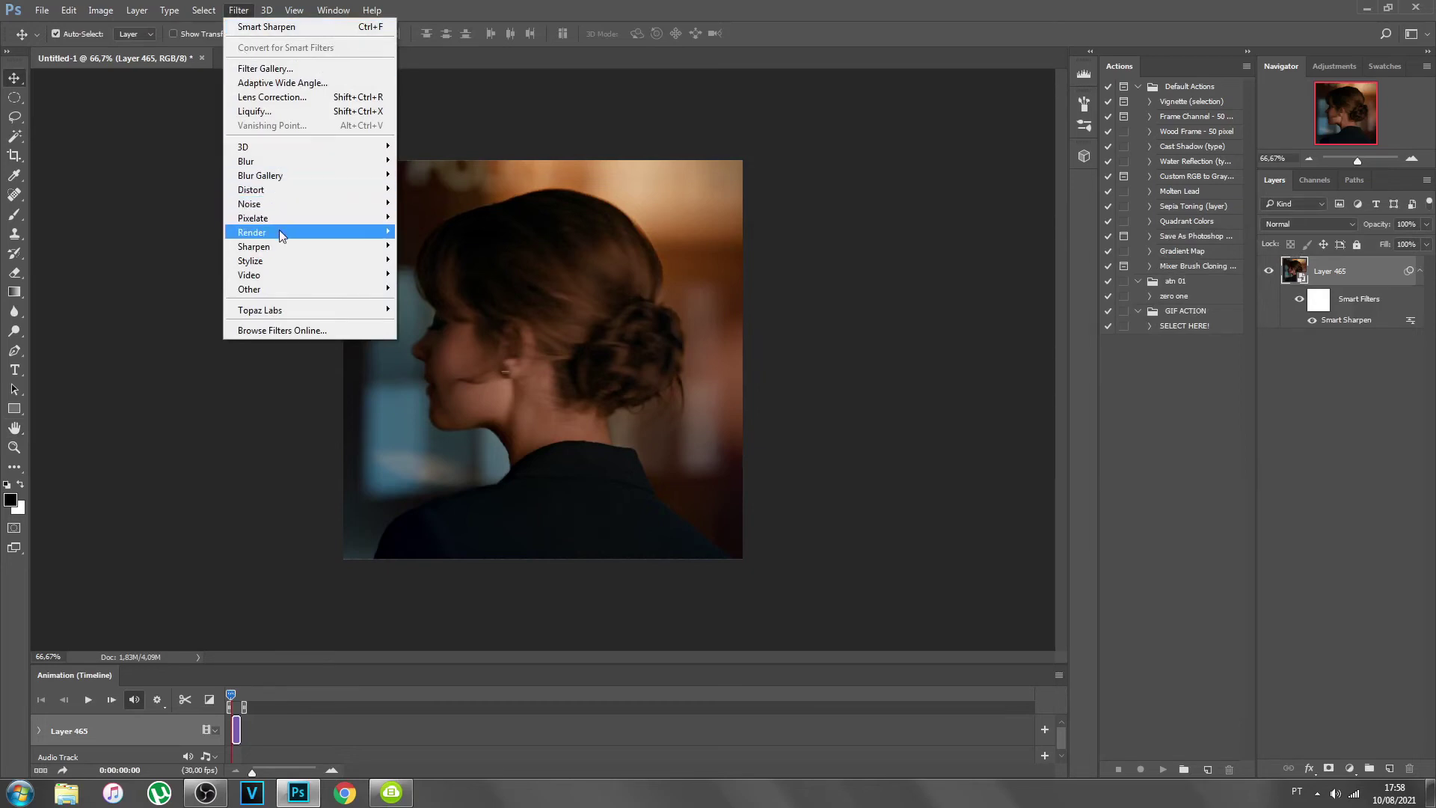
pyautogui.moveTo(299, 203)
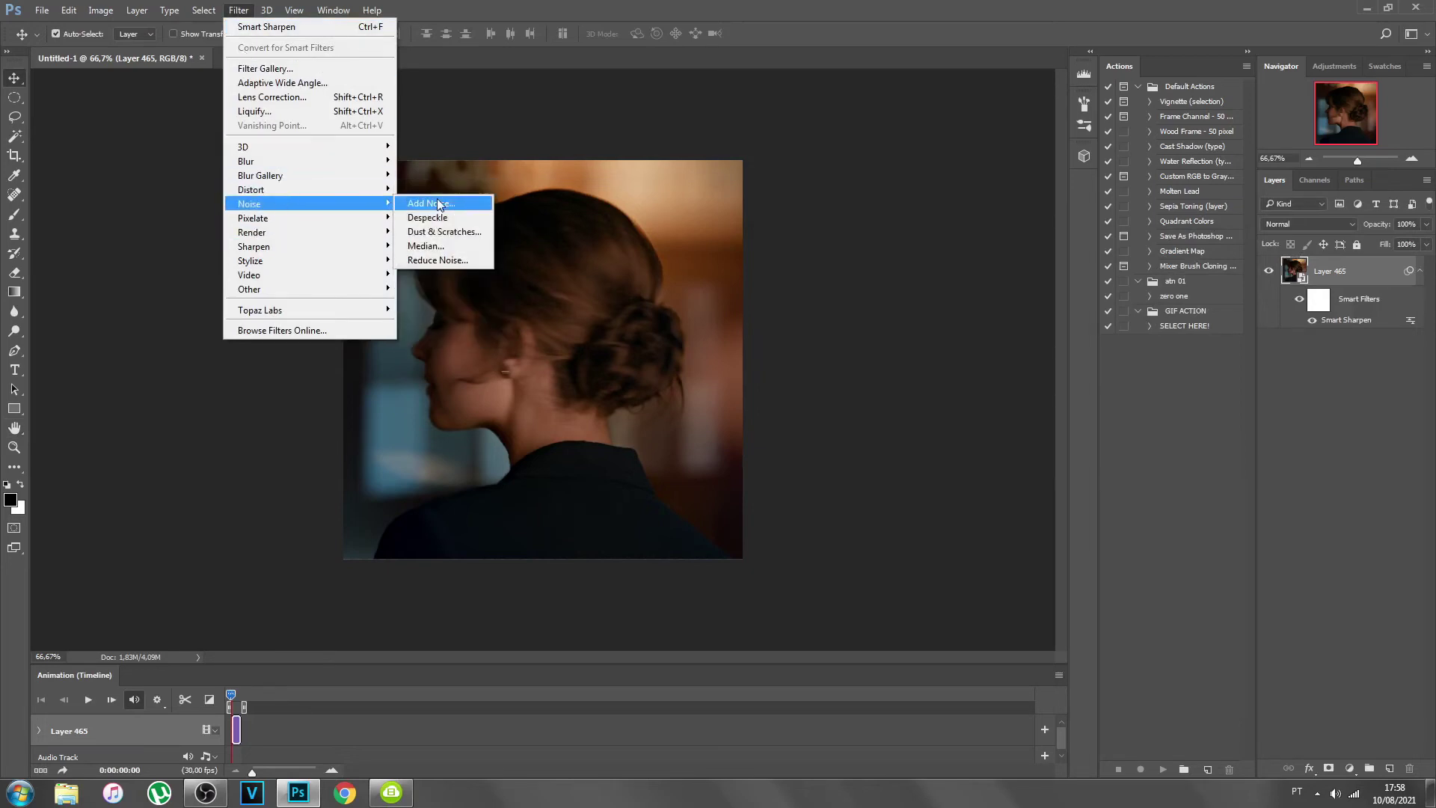
pyautogui.click(423, 260)
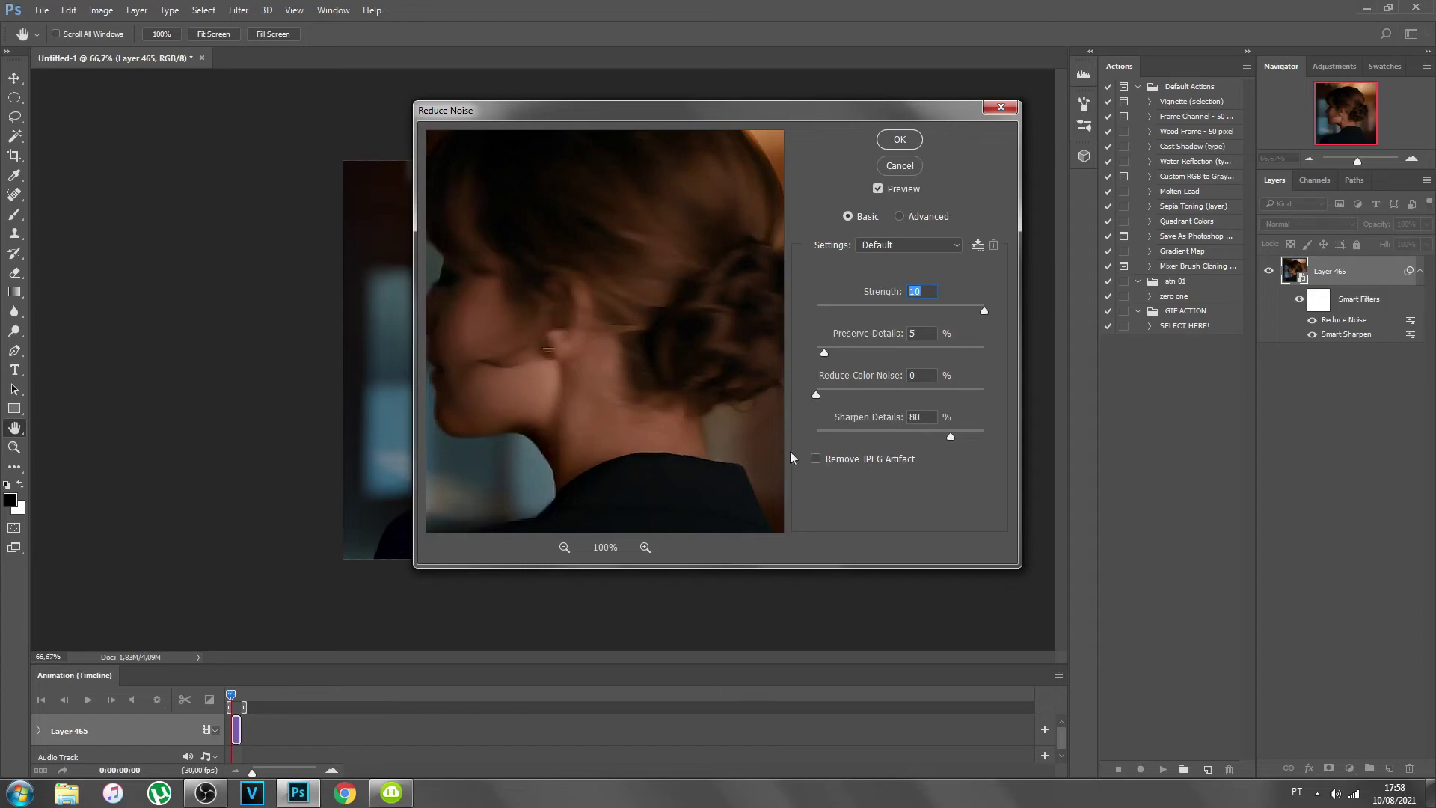
pyautogui.click(897, 142)
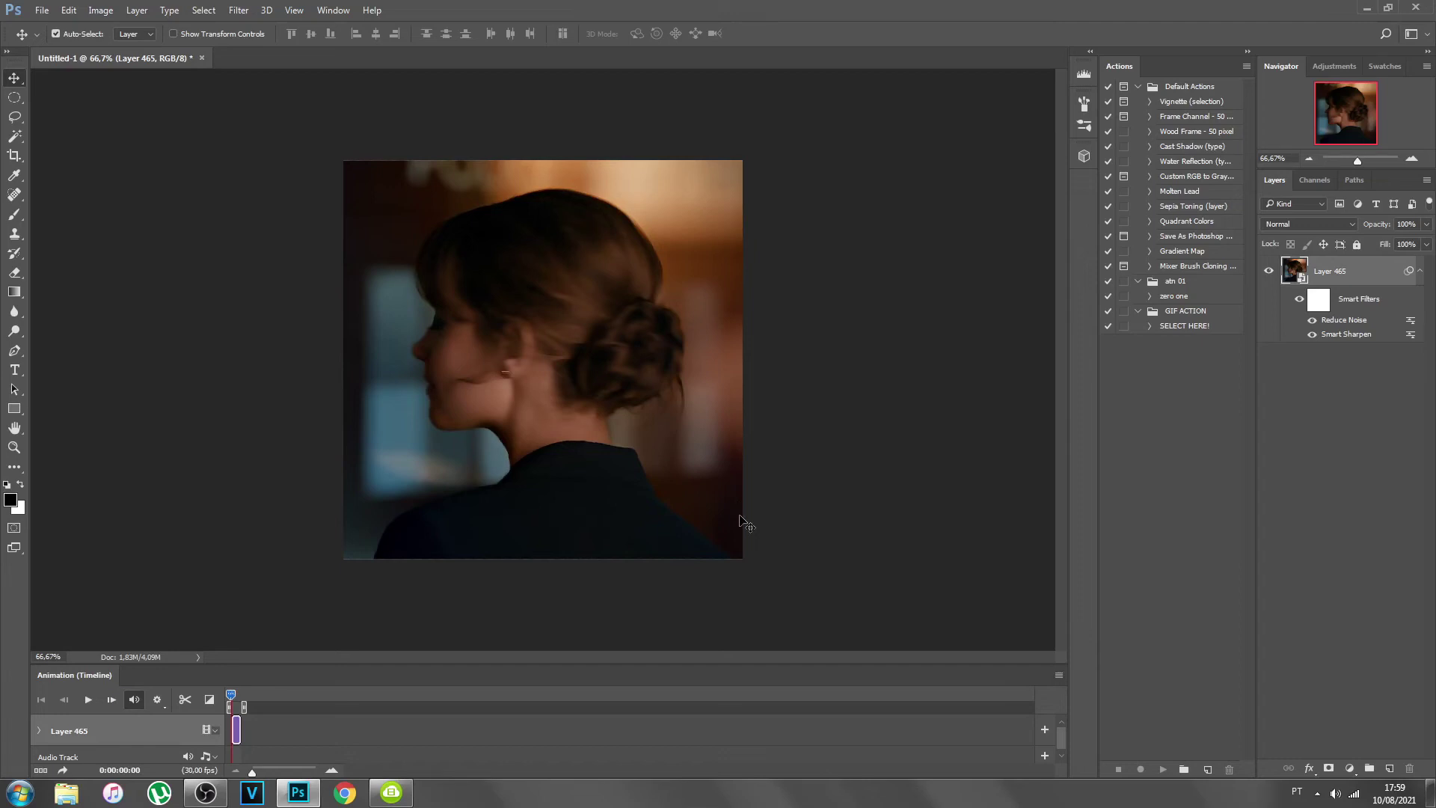
pyautogui.click(41, 10)
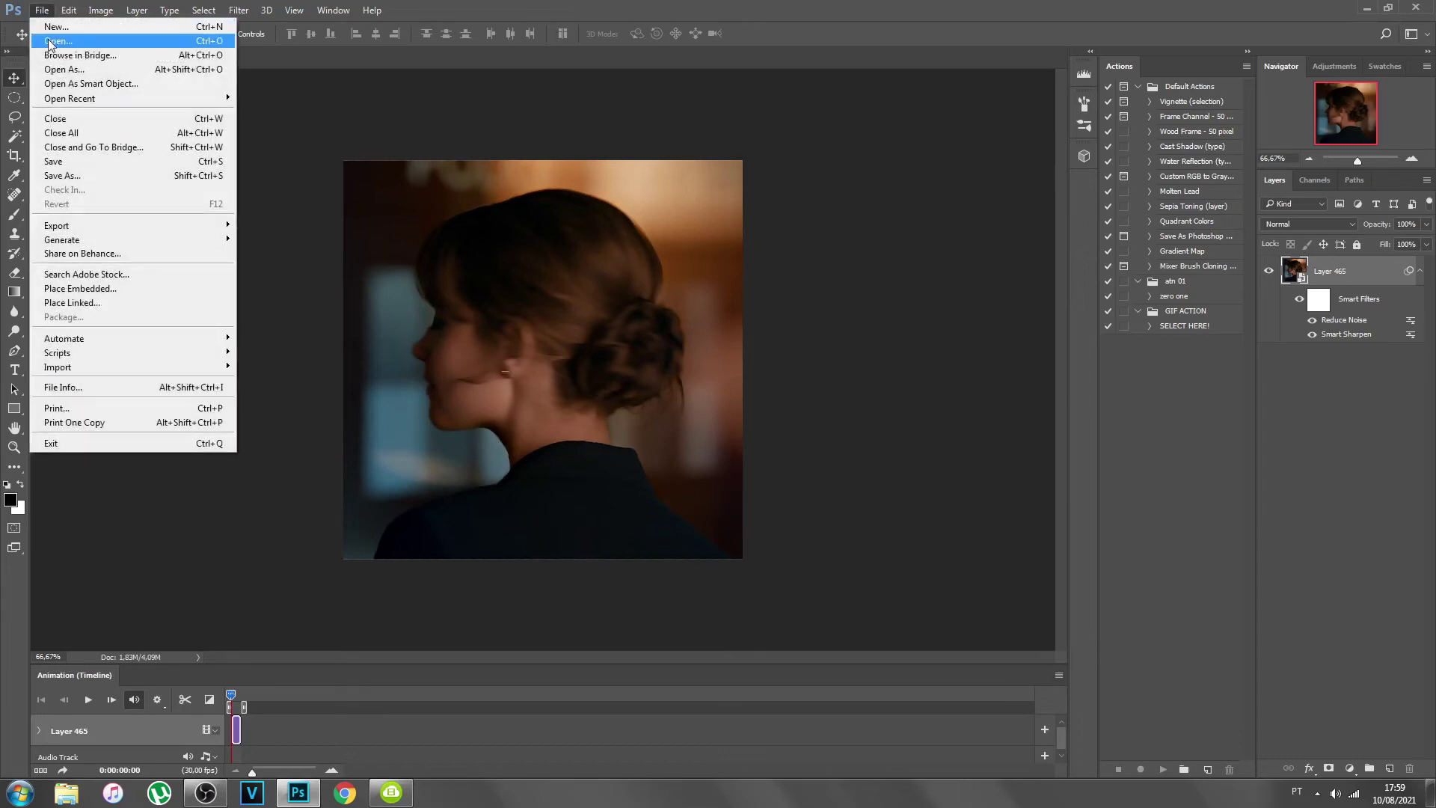
pyautogui.click(58, 41)
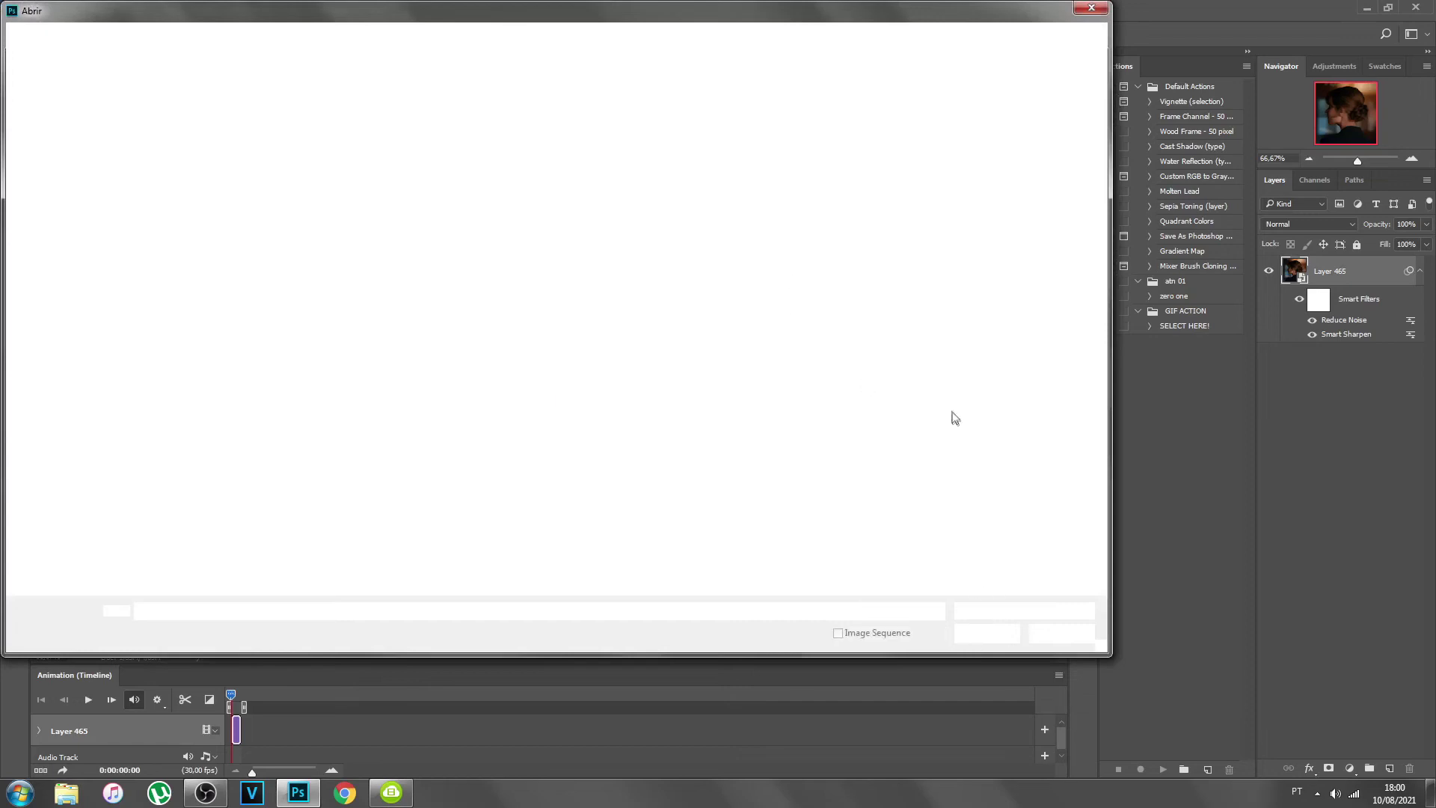
pyautogui.click(980, 609)
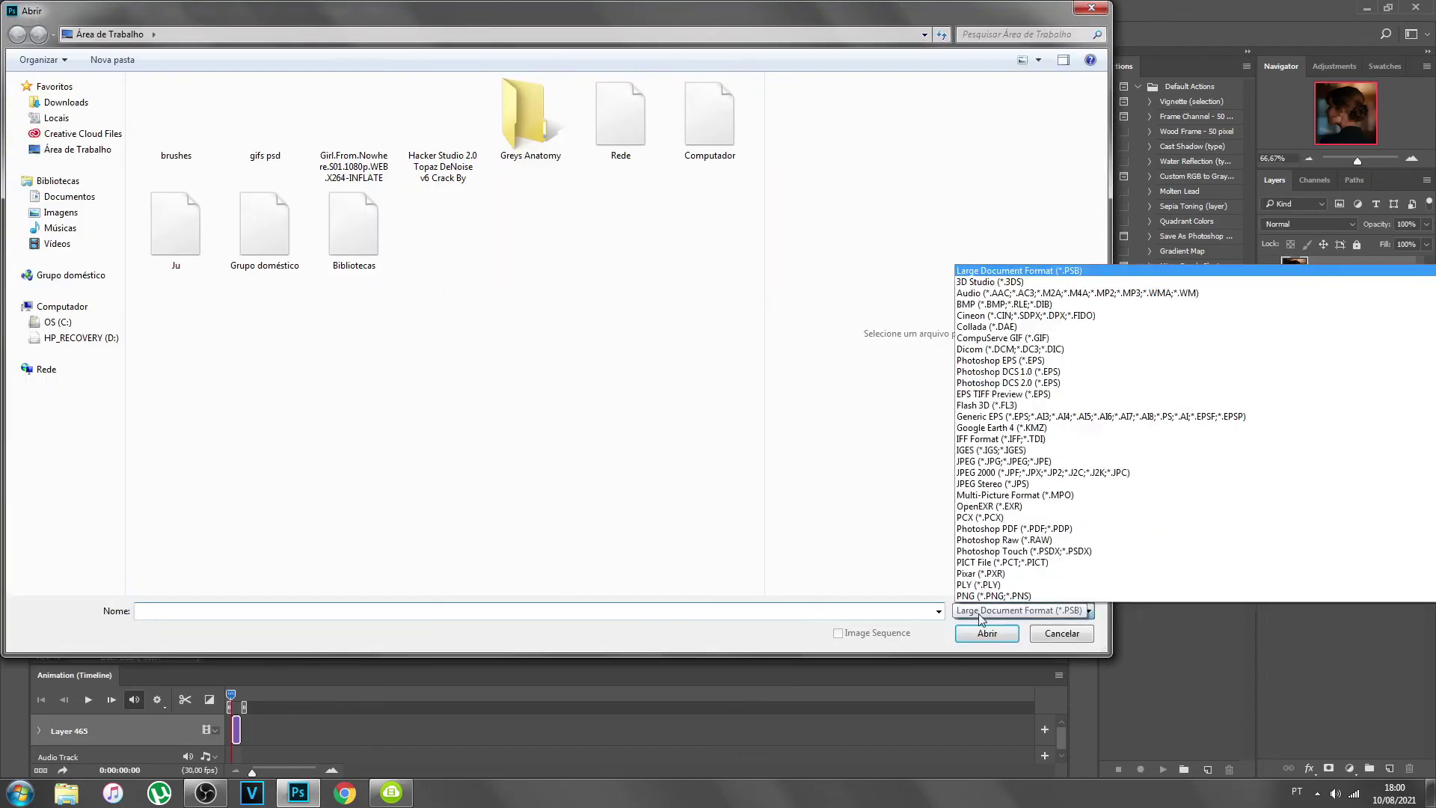
pyautogui.click(981, 595)
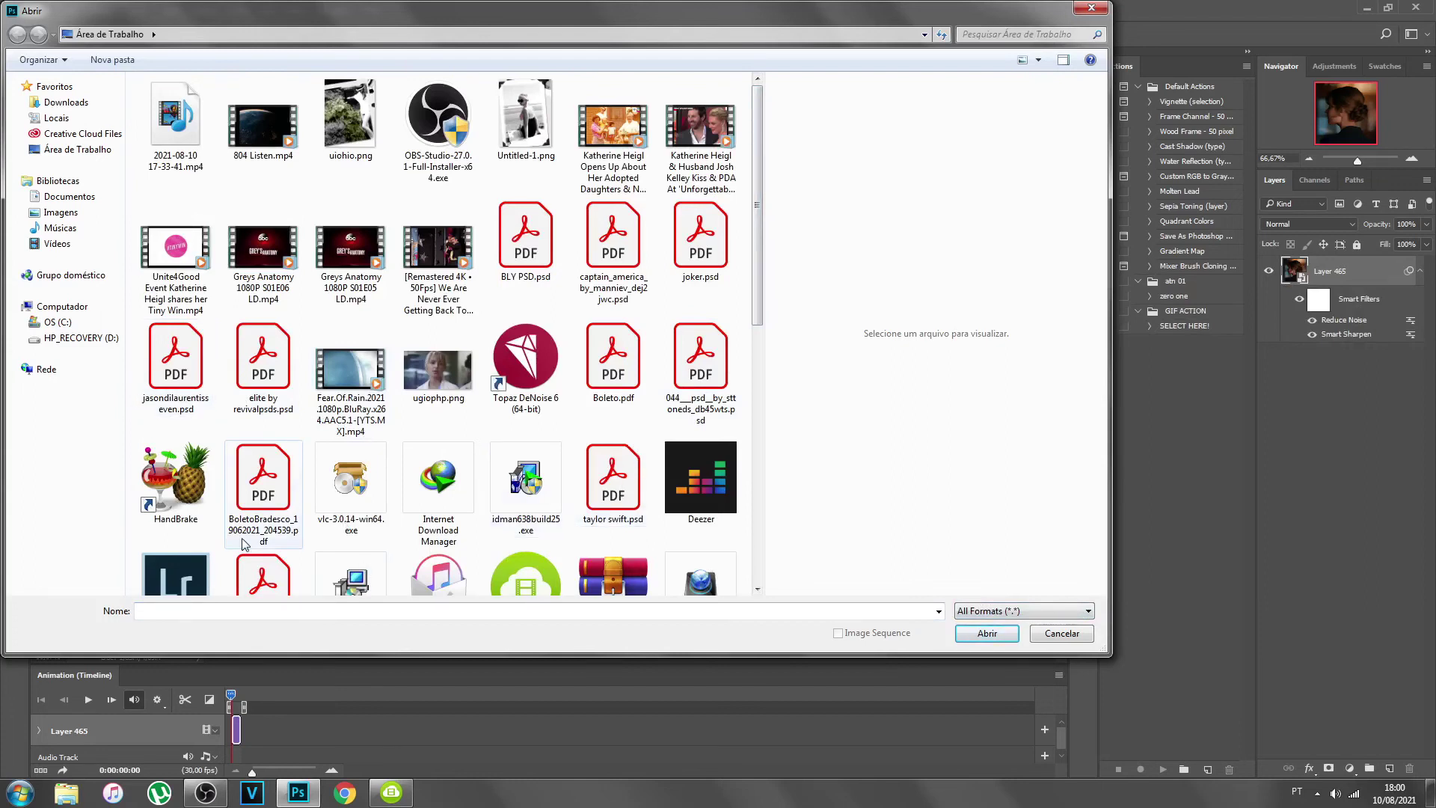
pyautogui.moveTo(757, 280); pyautogui.dragTo(757, 337)
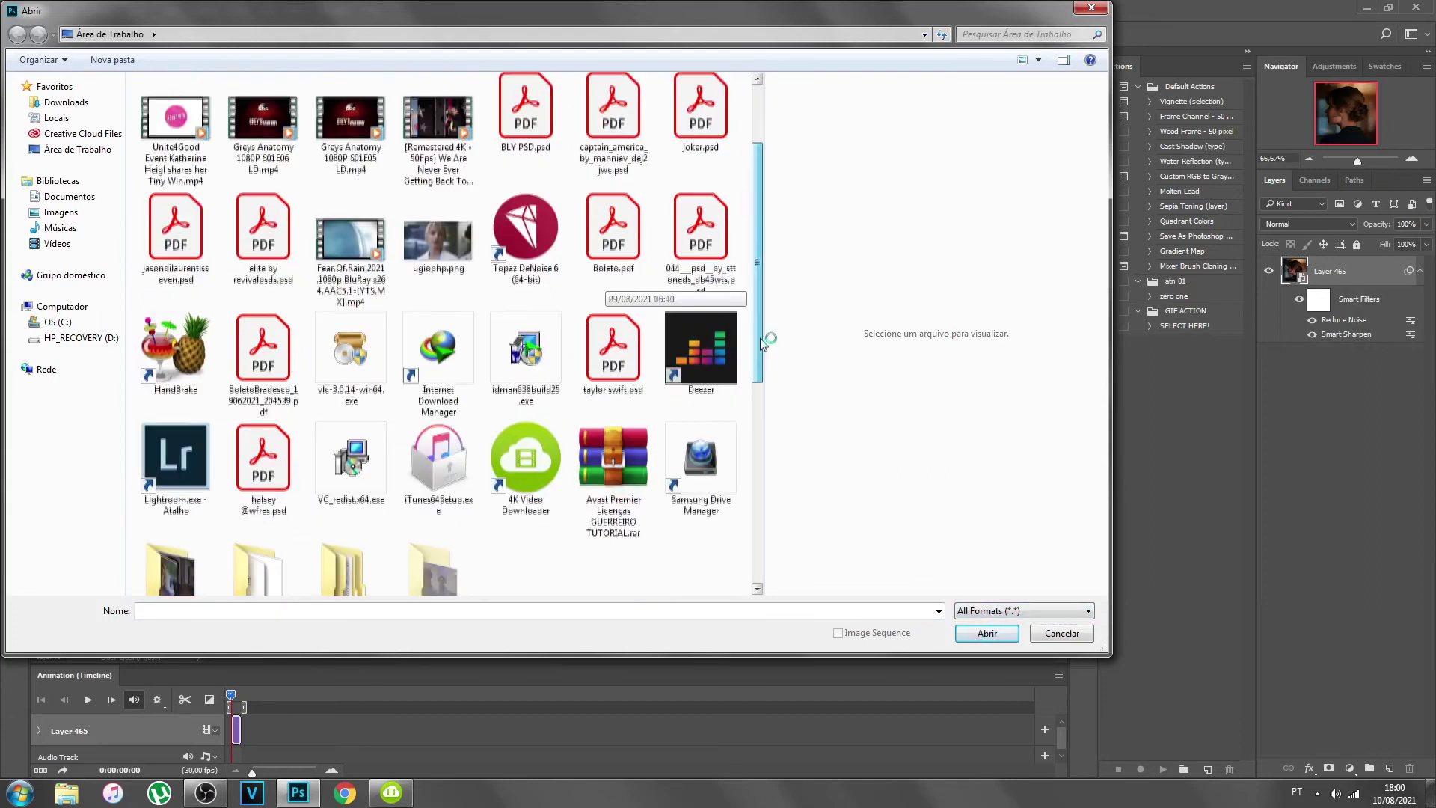
pyautogui.click(281, 501)
pyautogui.click(936, 611)
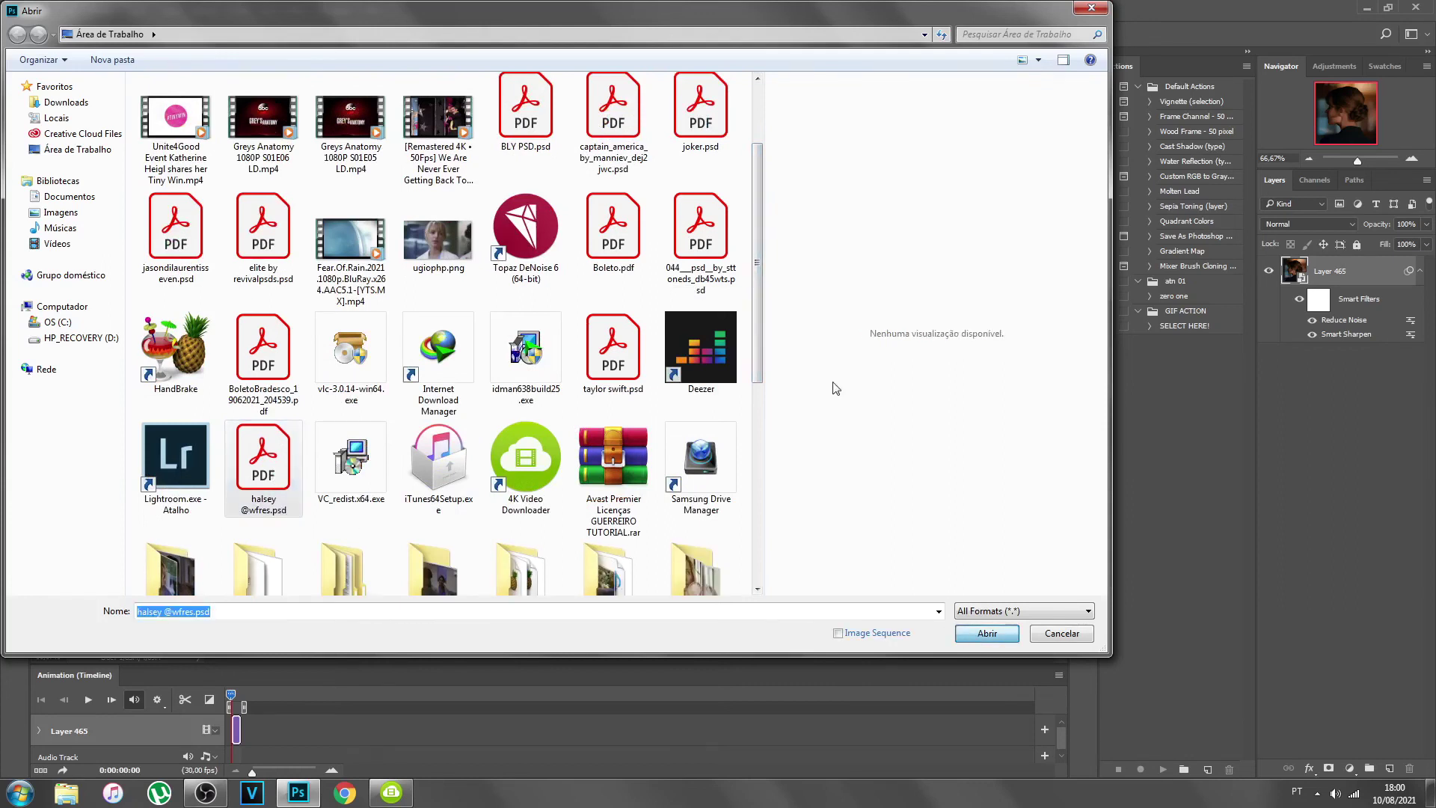
pyautogui.press('Return')
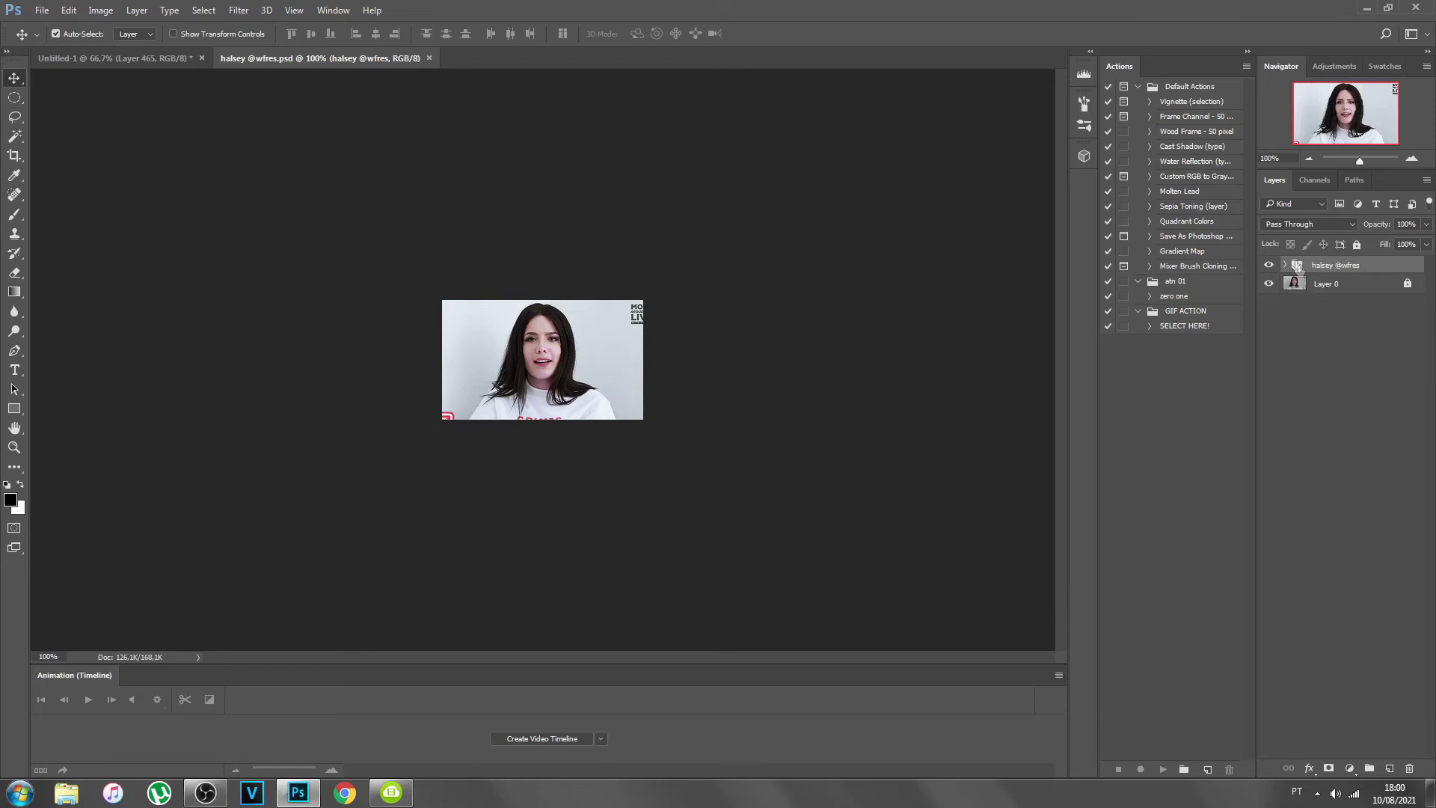
pyautogui.moveTo(1297, 266); pyautogui.dragTo(610, 334)
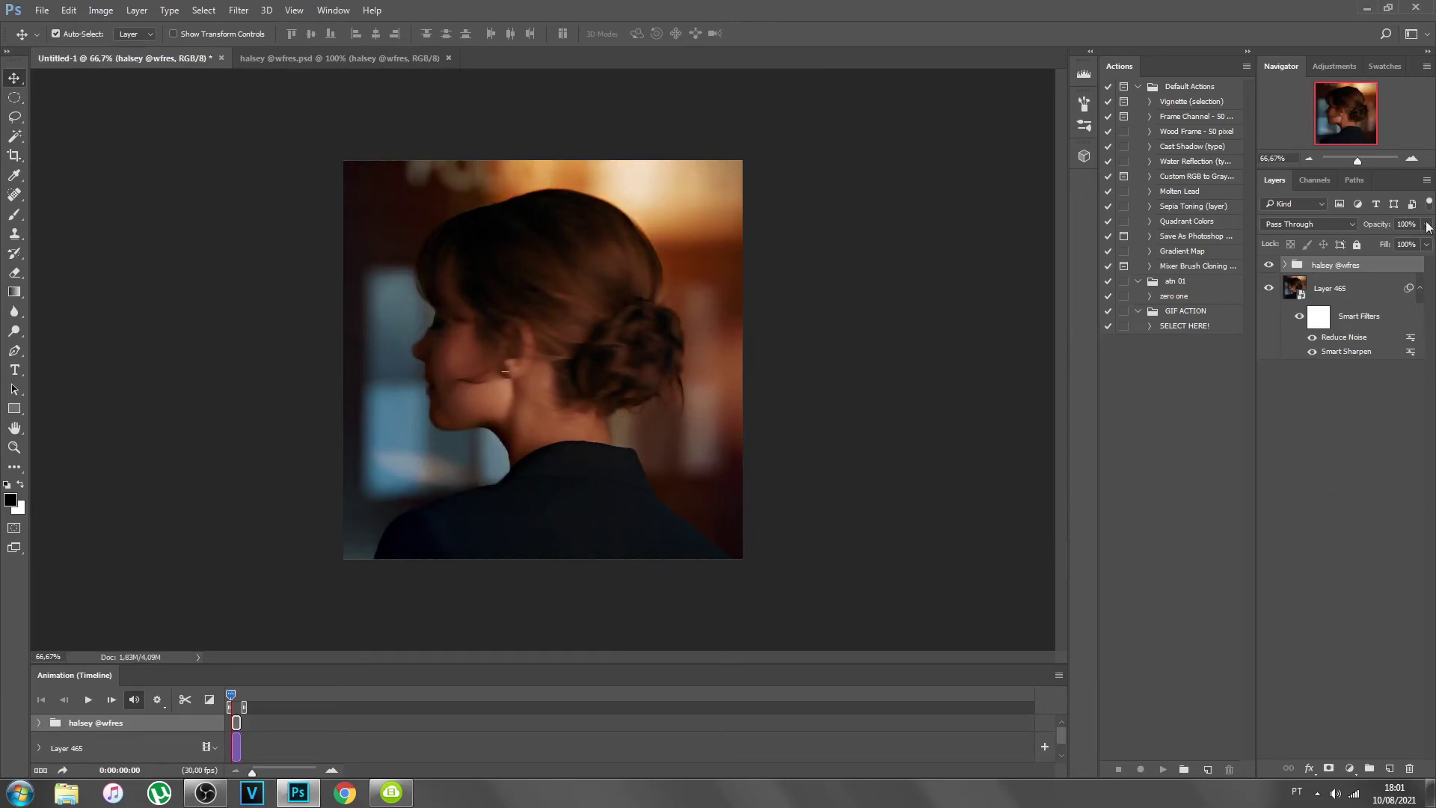
pyautogui.click(1286, 265)
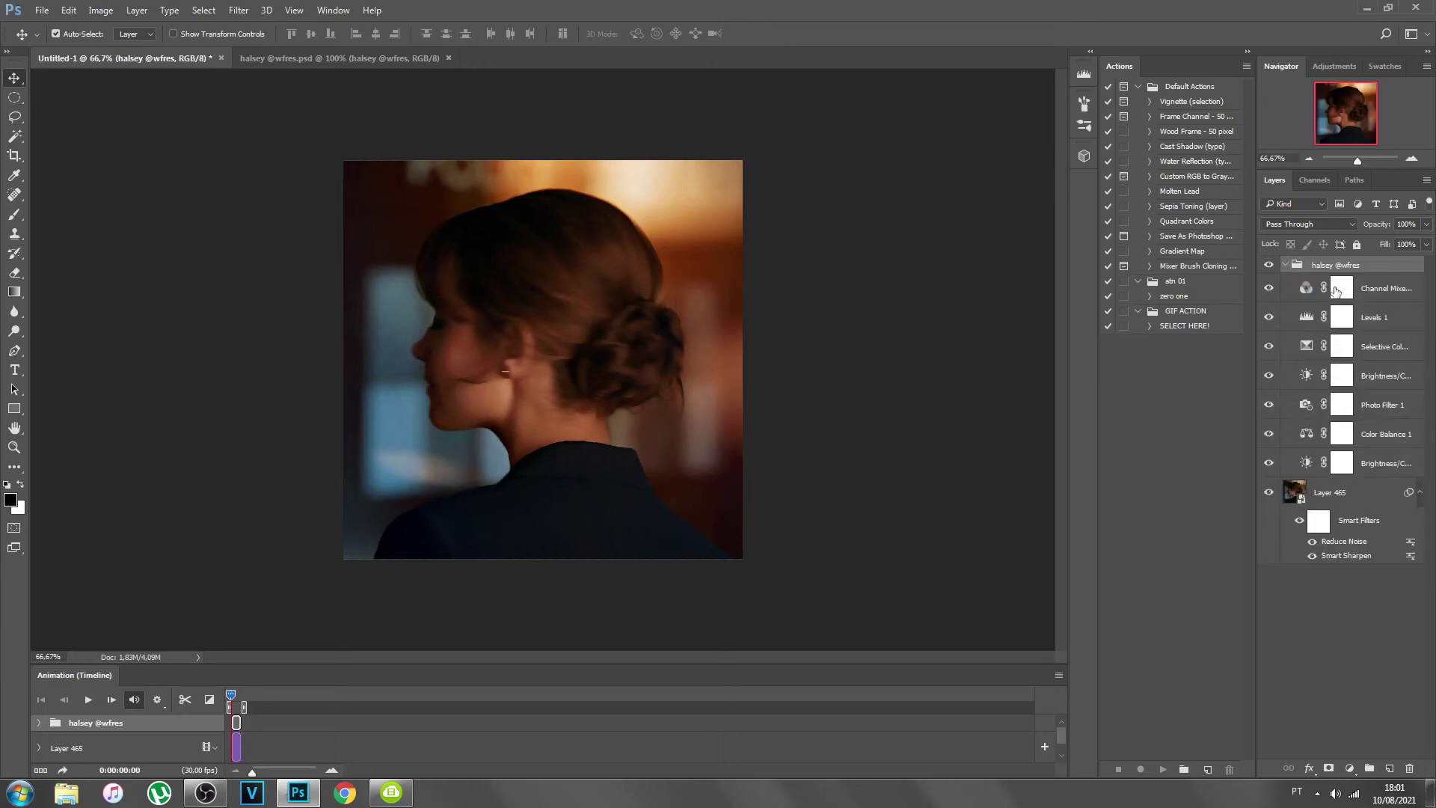
pyautogui.click(1287, 265)
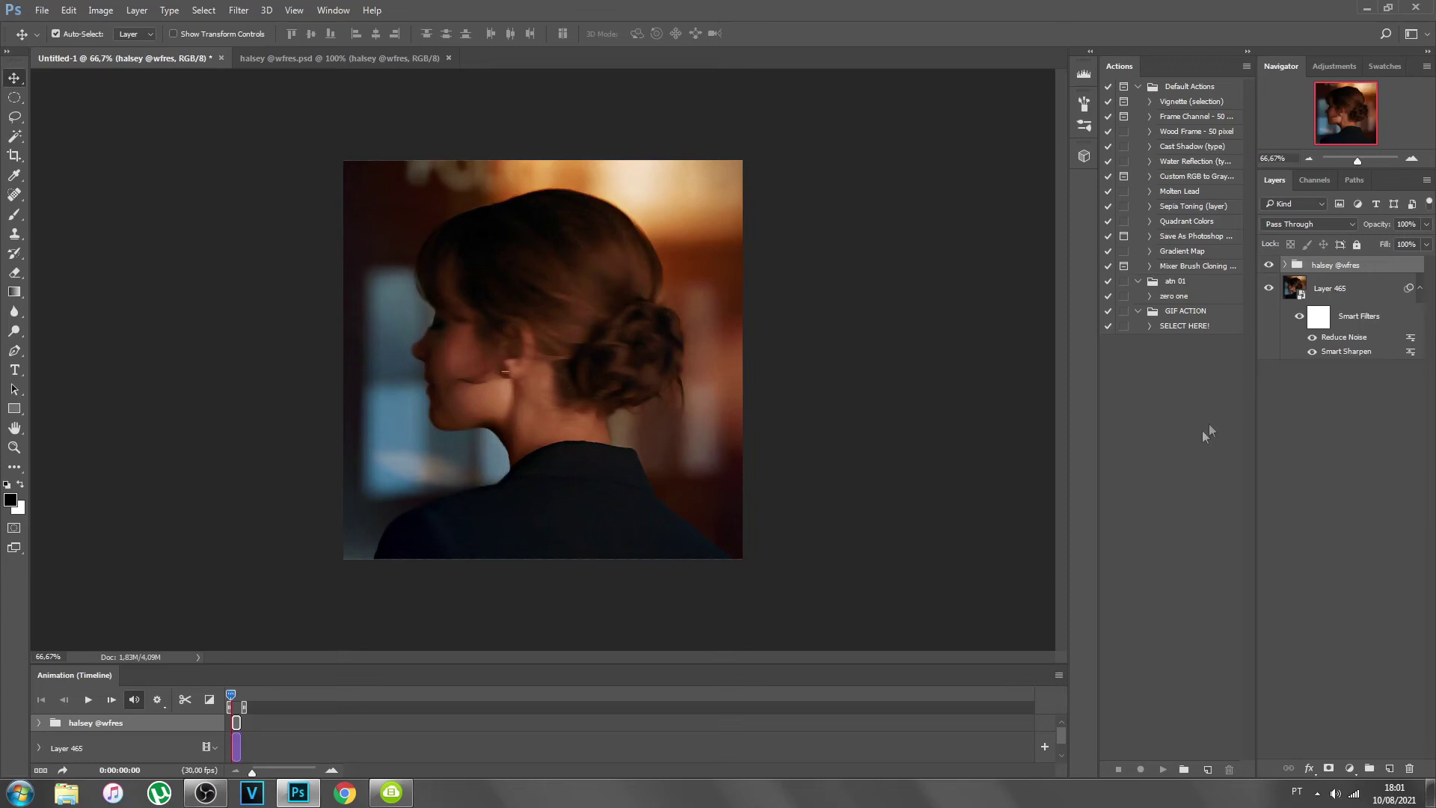
# - Add the text "femmegif" at 14 pt near the image's upper-right corner
pyautogui.click(16, 372)
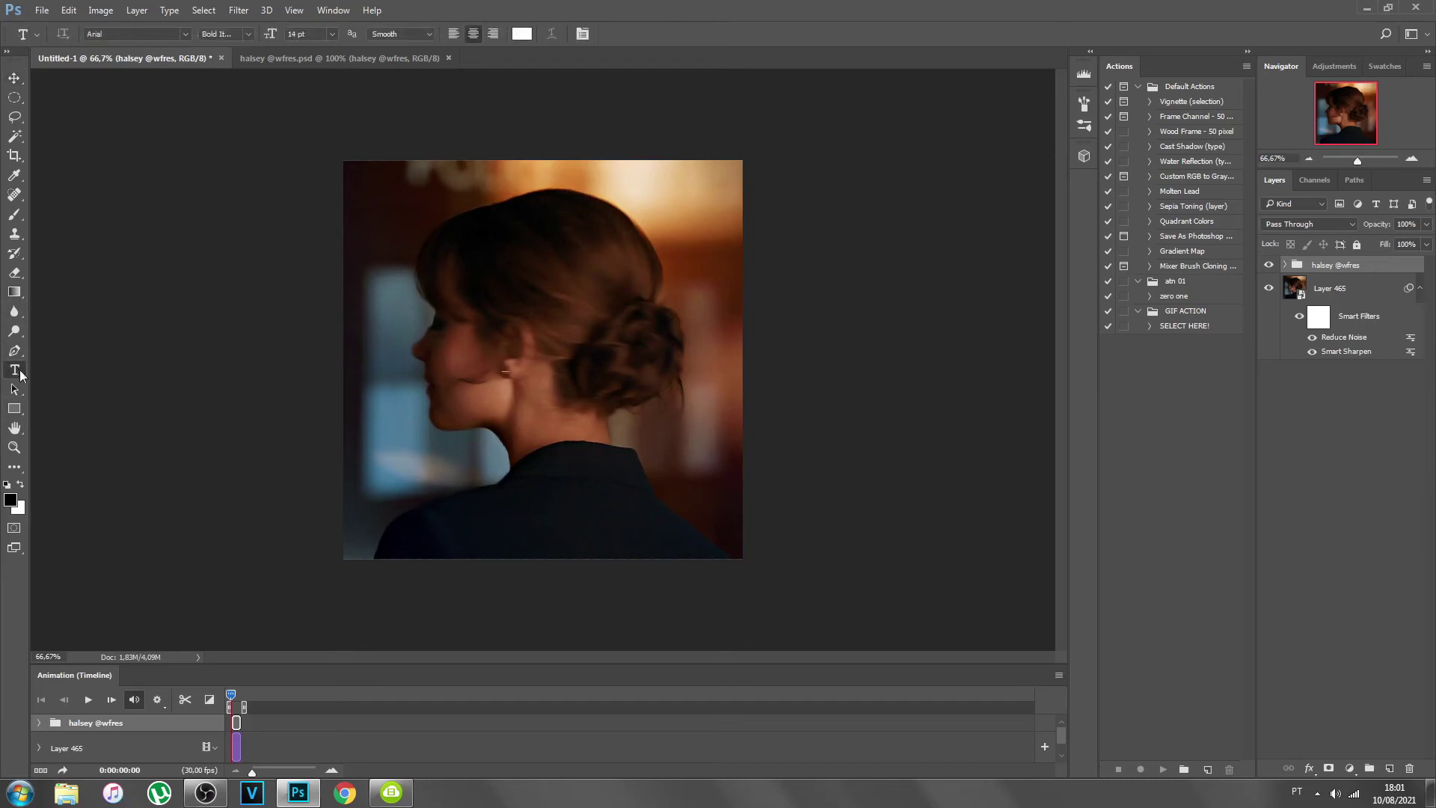
pyautogui.click(699, 196)
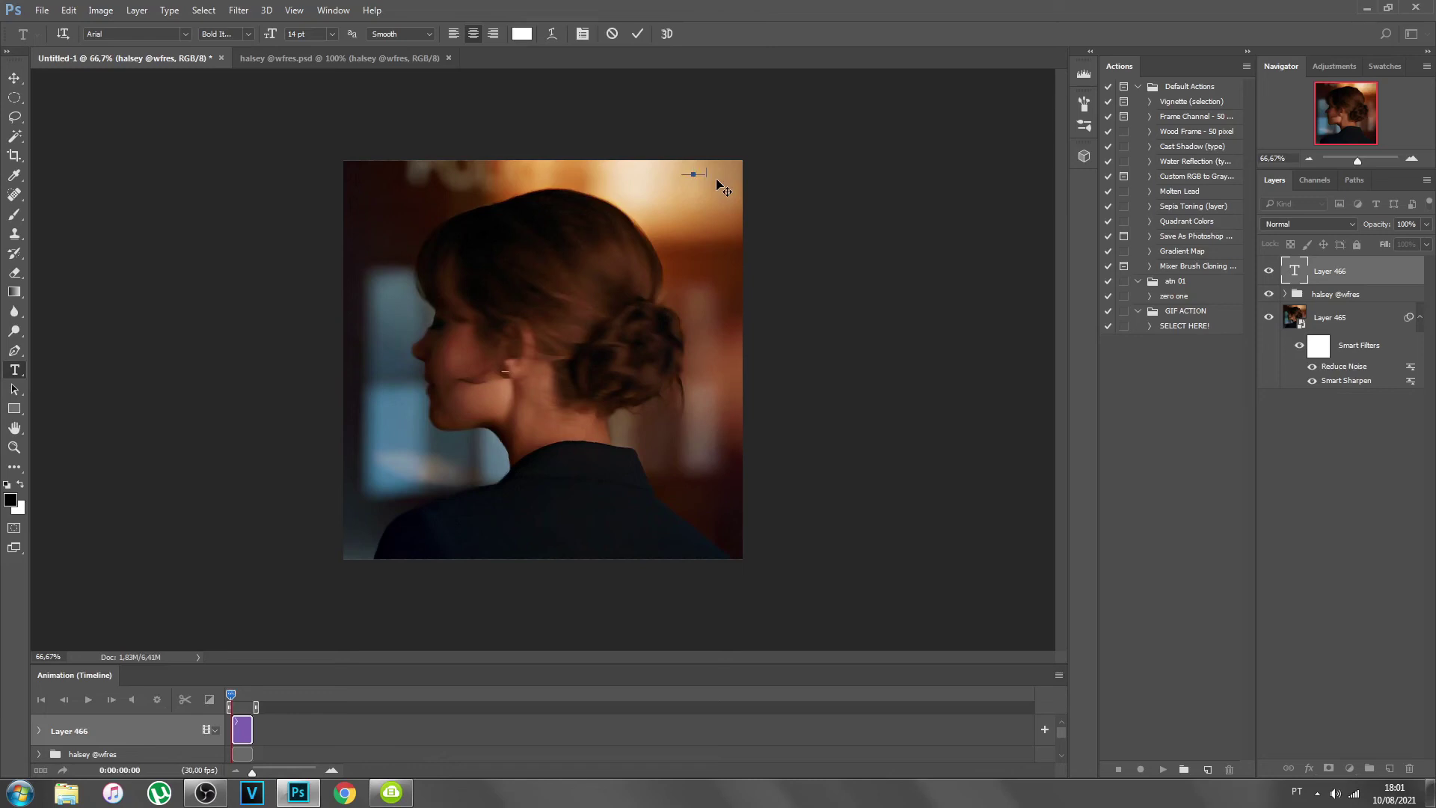
pyautogui.hotkey('ctrl', 'v')
pyautogui.moveTo(709, 173); pyautogui.dragTo(673, 174)
pyautogui.click(332, 34)
pyautogui.click(340, 168)
# - Set the femmegif text's font to Arial Bold Italic and move it into the image's upper-right corner
pyautogui.click(185, 34)
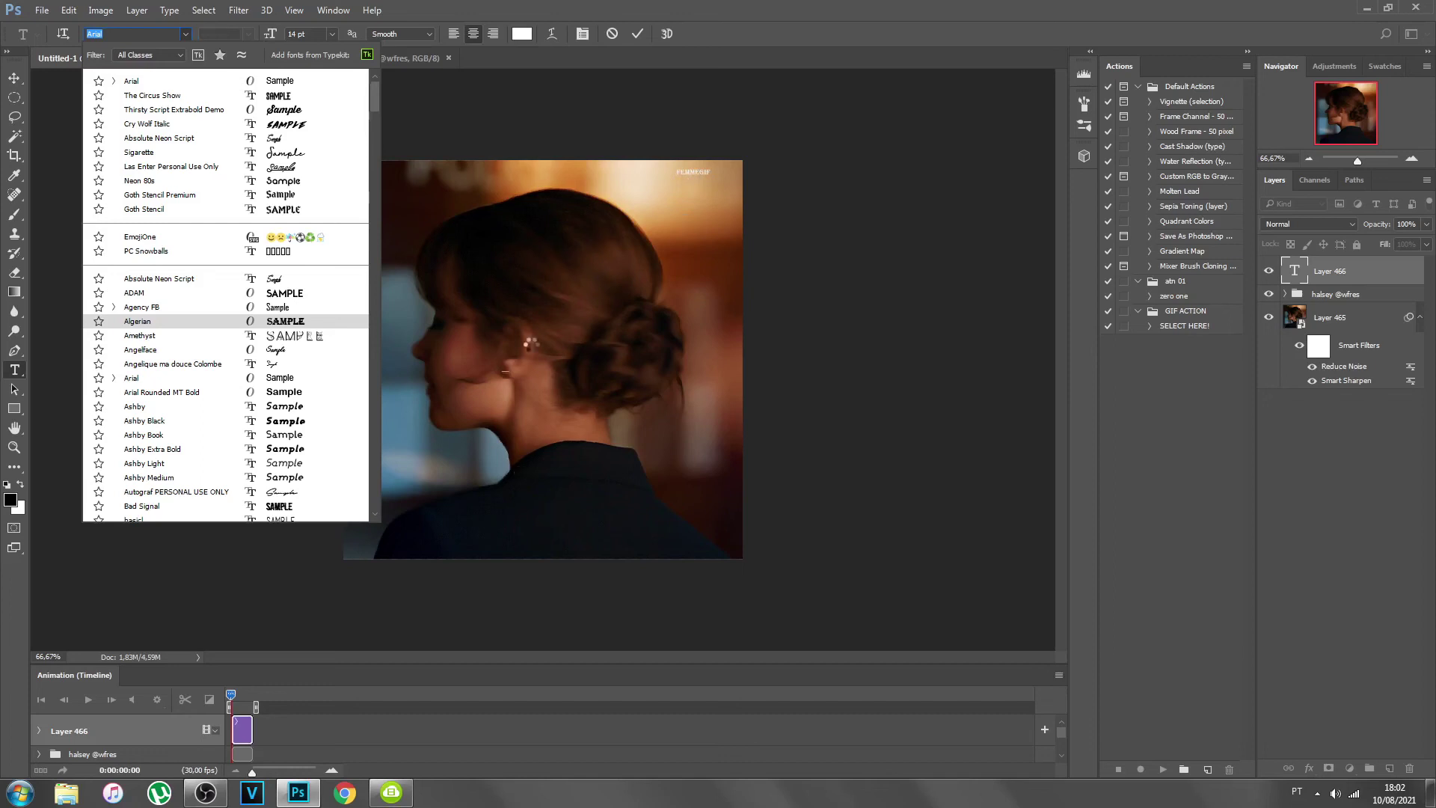
pyautogui.press('Return')
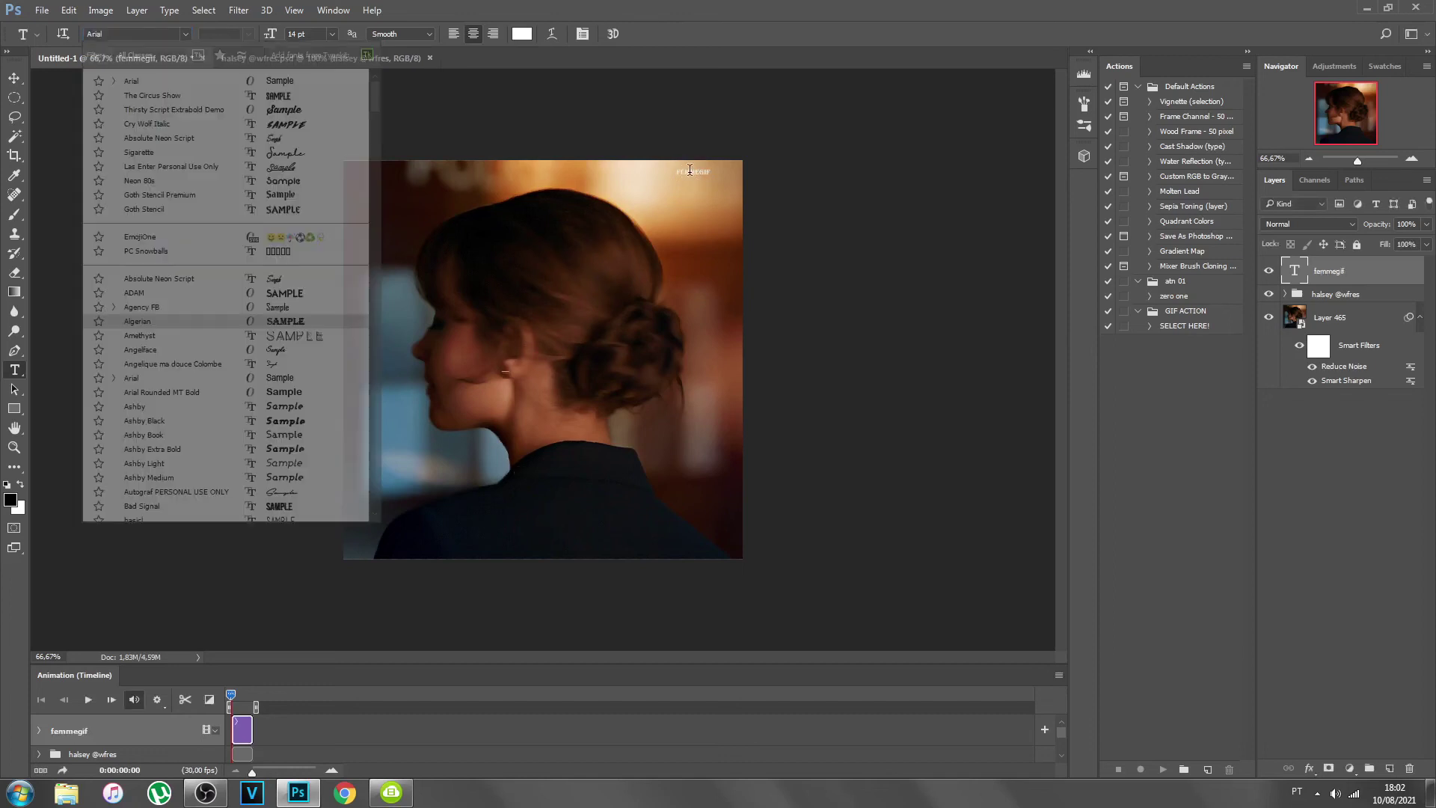
pyautogui.click(702, 174)
pyautogui.moveTo(709, 173); pyautogui.dragTo(675, 173)
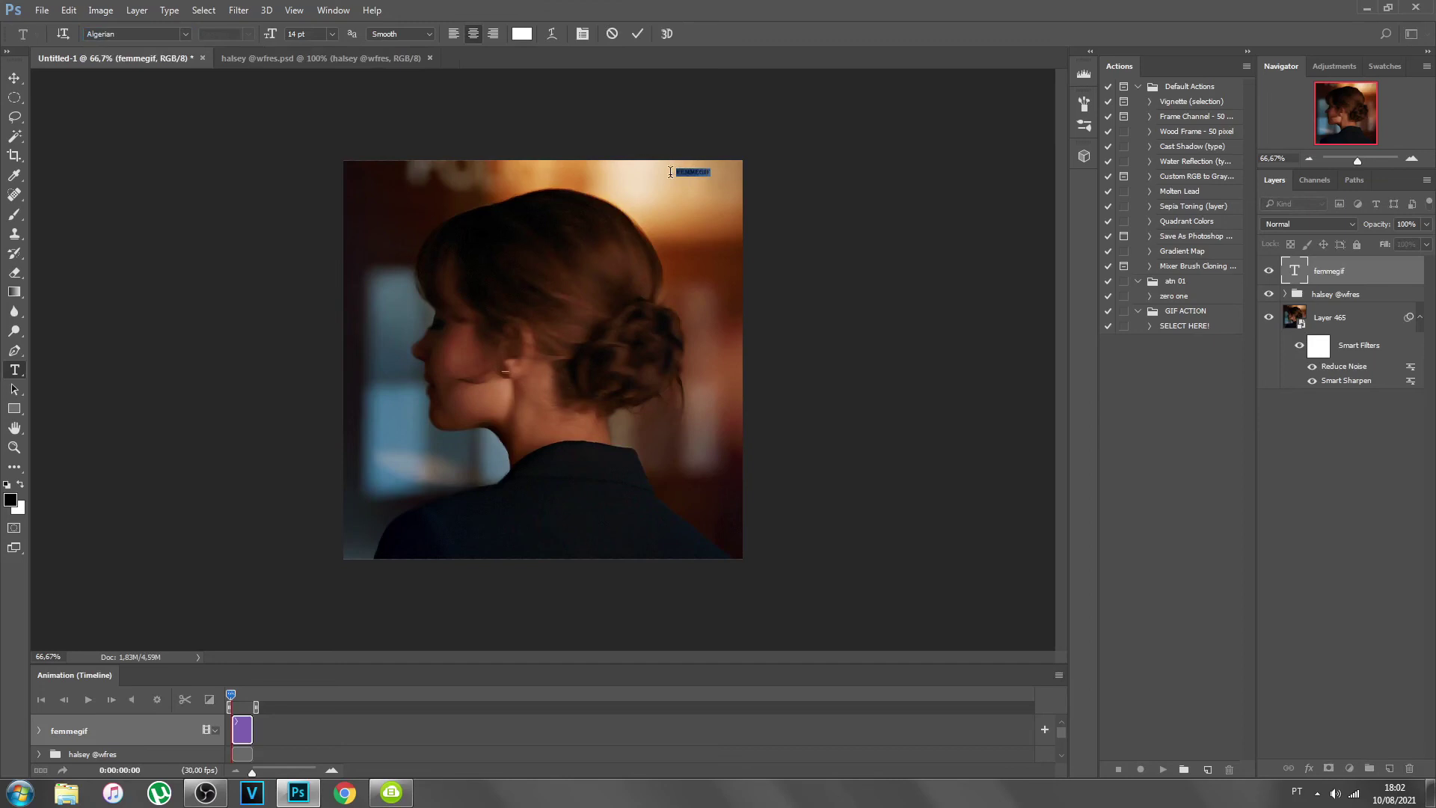
pyautogui.click(185, 34)
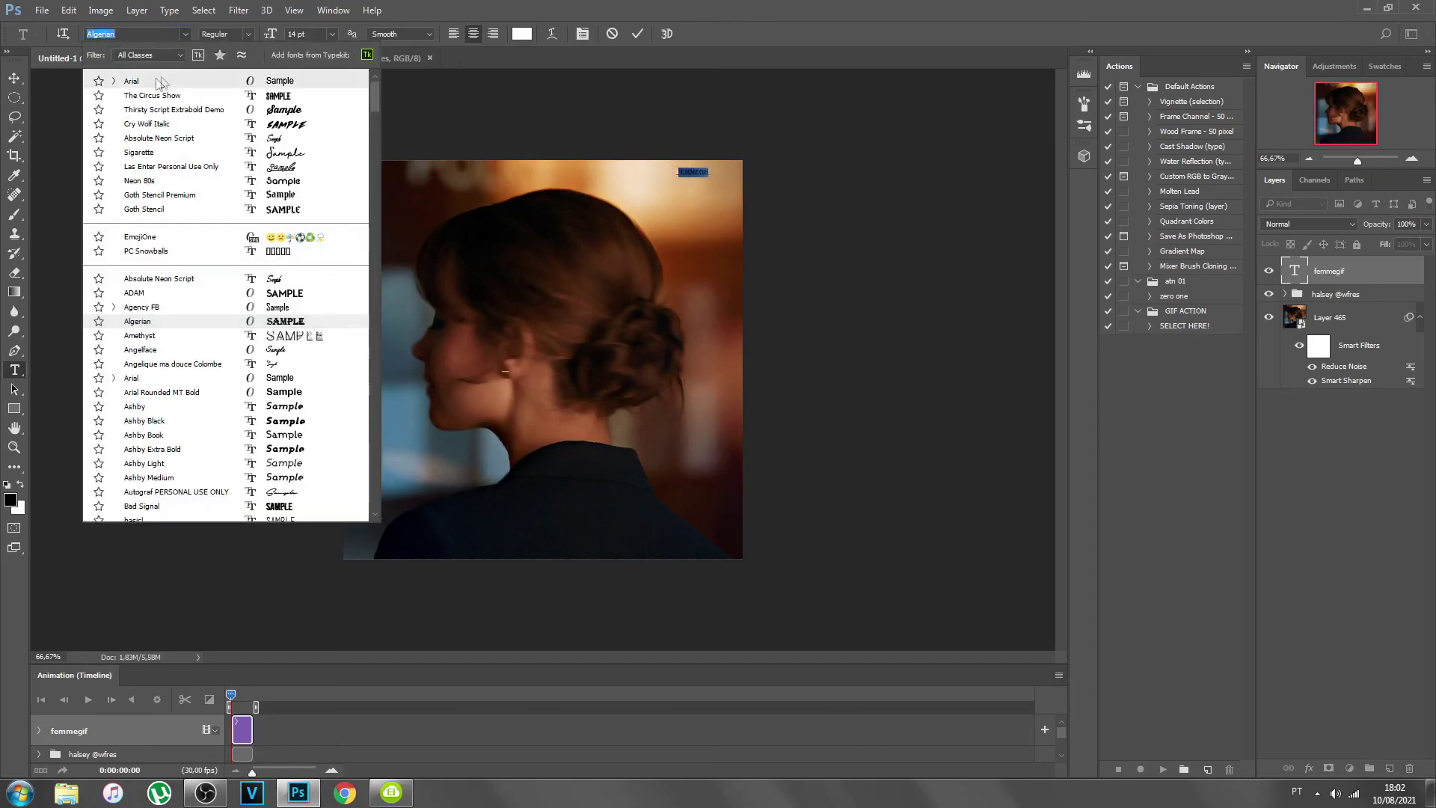
pyautogui.click(155, 78)
pyautogui.click(248, 33)
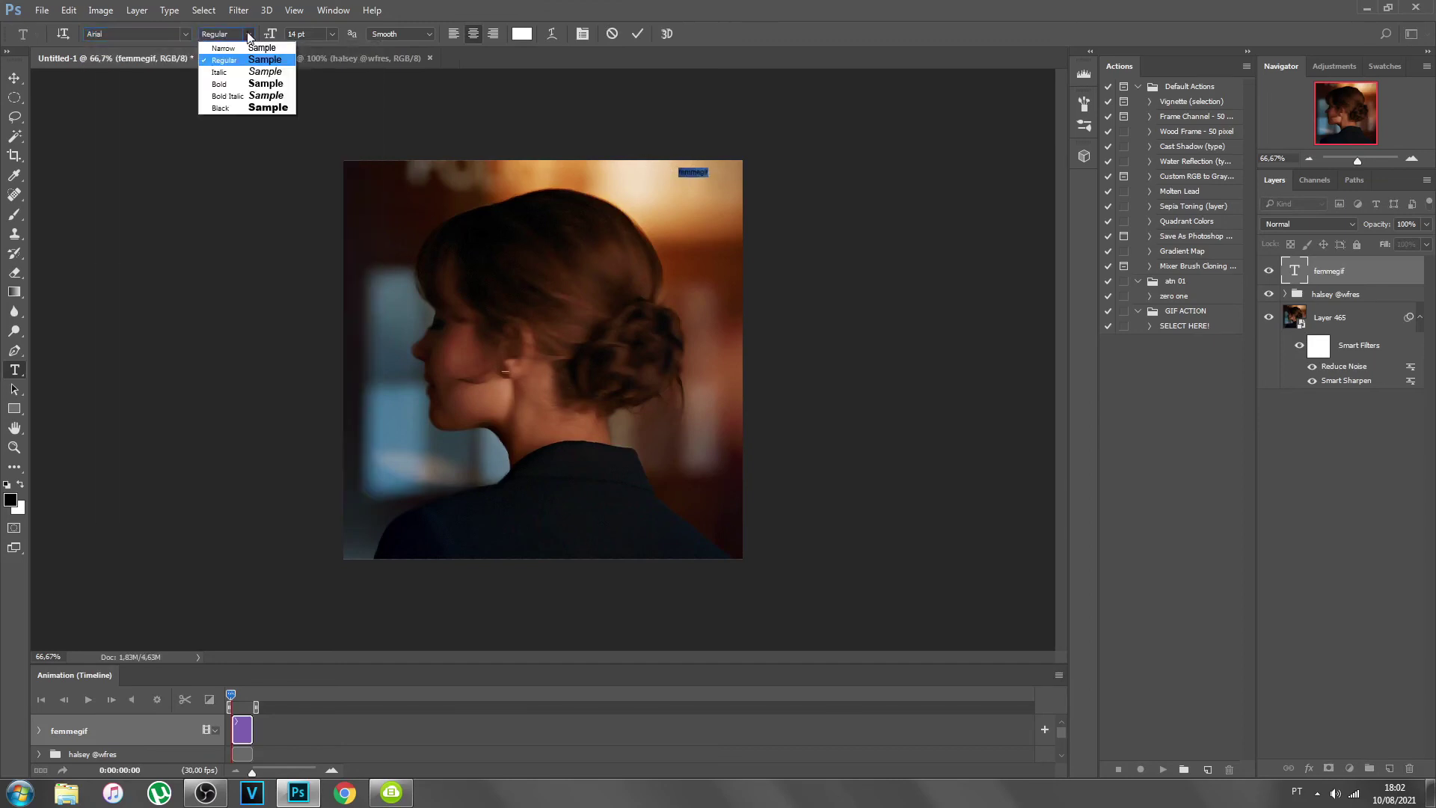
pyautogui.click(247, 100)
pyautogui.moveTo(692, 185); pyautogui.dragTo(721, 181)
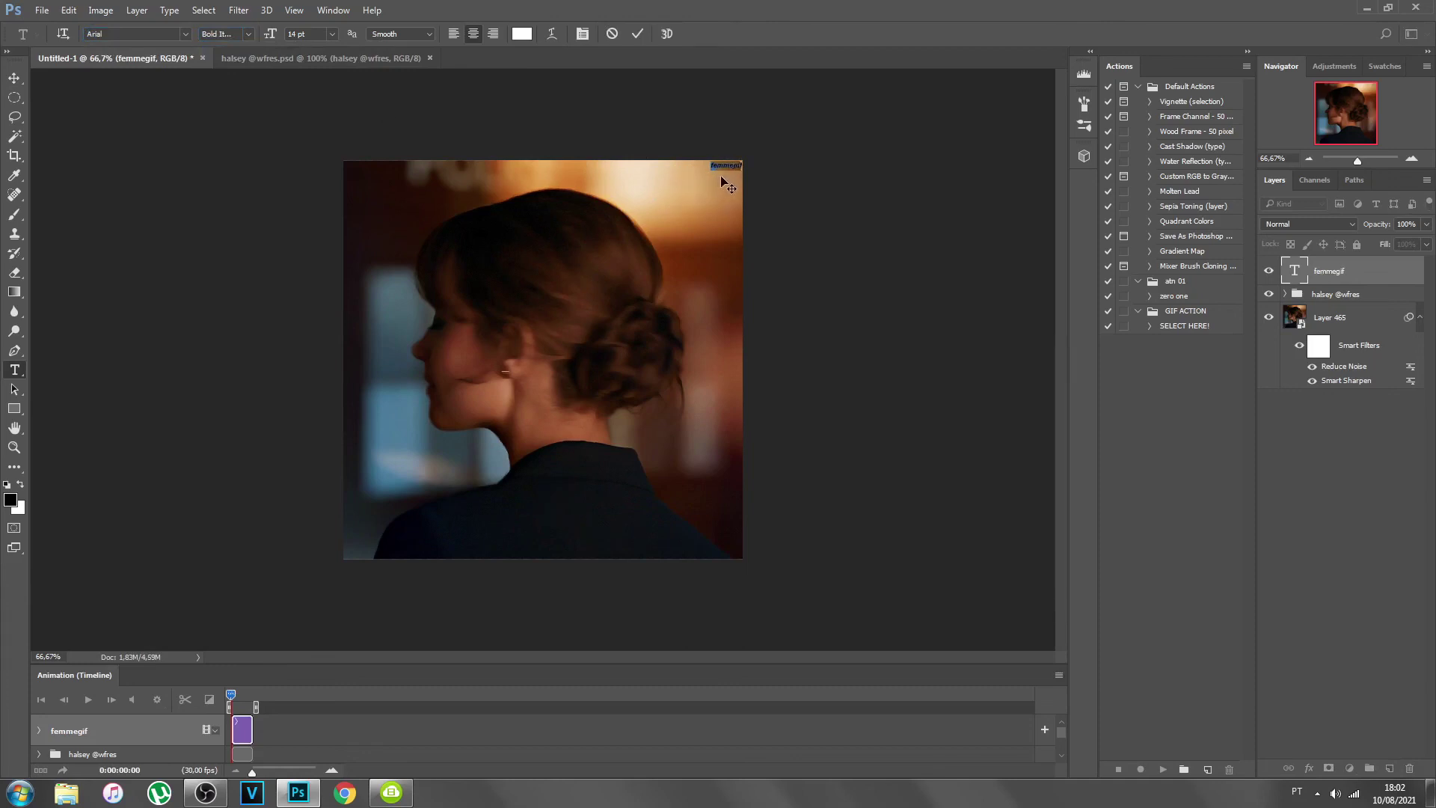
# - Commit the femmegif text and shorten its timeline clip to end together with the Layer 465 clip
pyautogui.click(636, 34)
pyautogui.scroll(-1, 250, 748)
pyautogui.scroll(1, 249, 748)
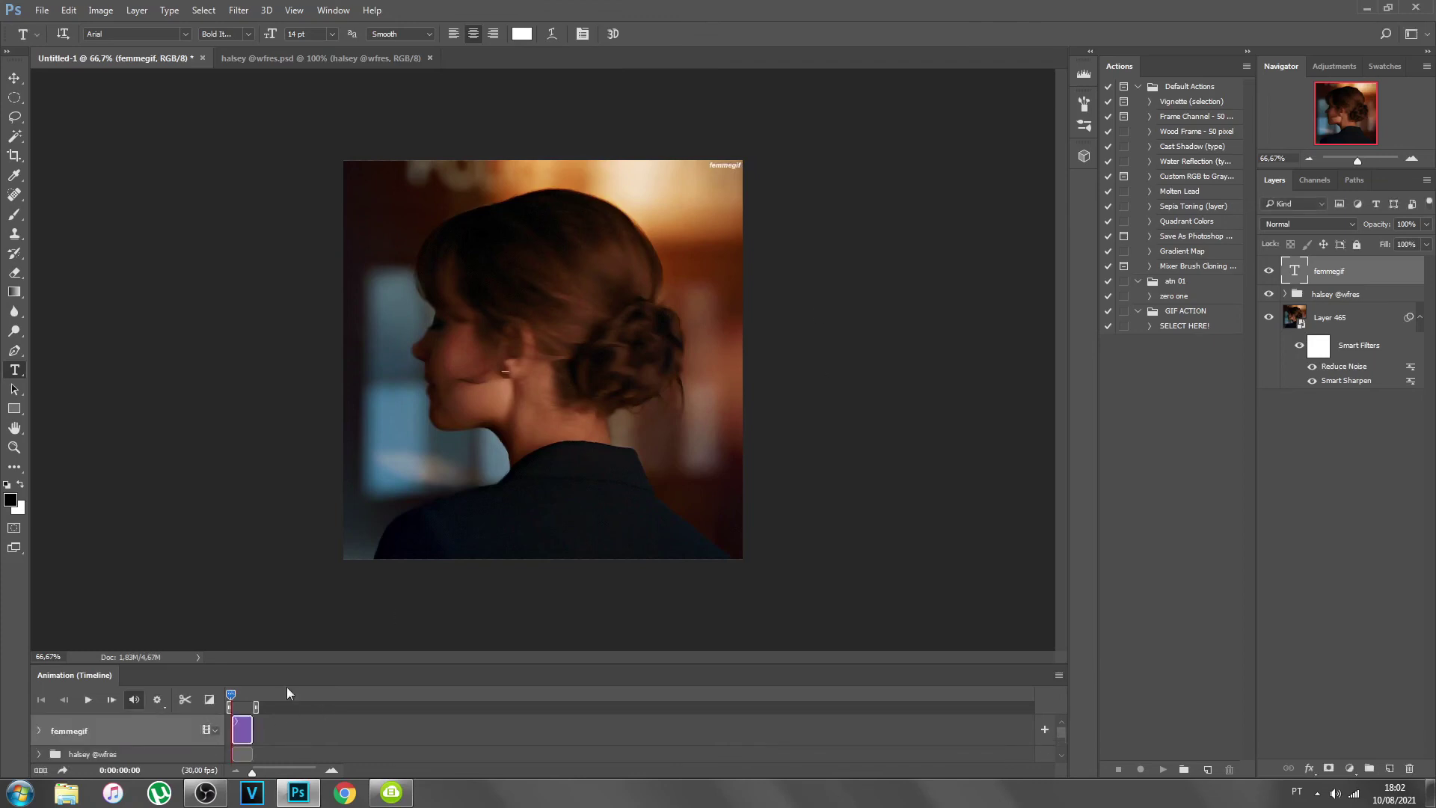
pyautogui.scroll(-1, 259, 727)
pyautogui.scroll(1, 266, 728)
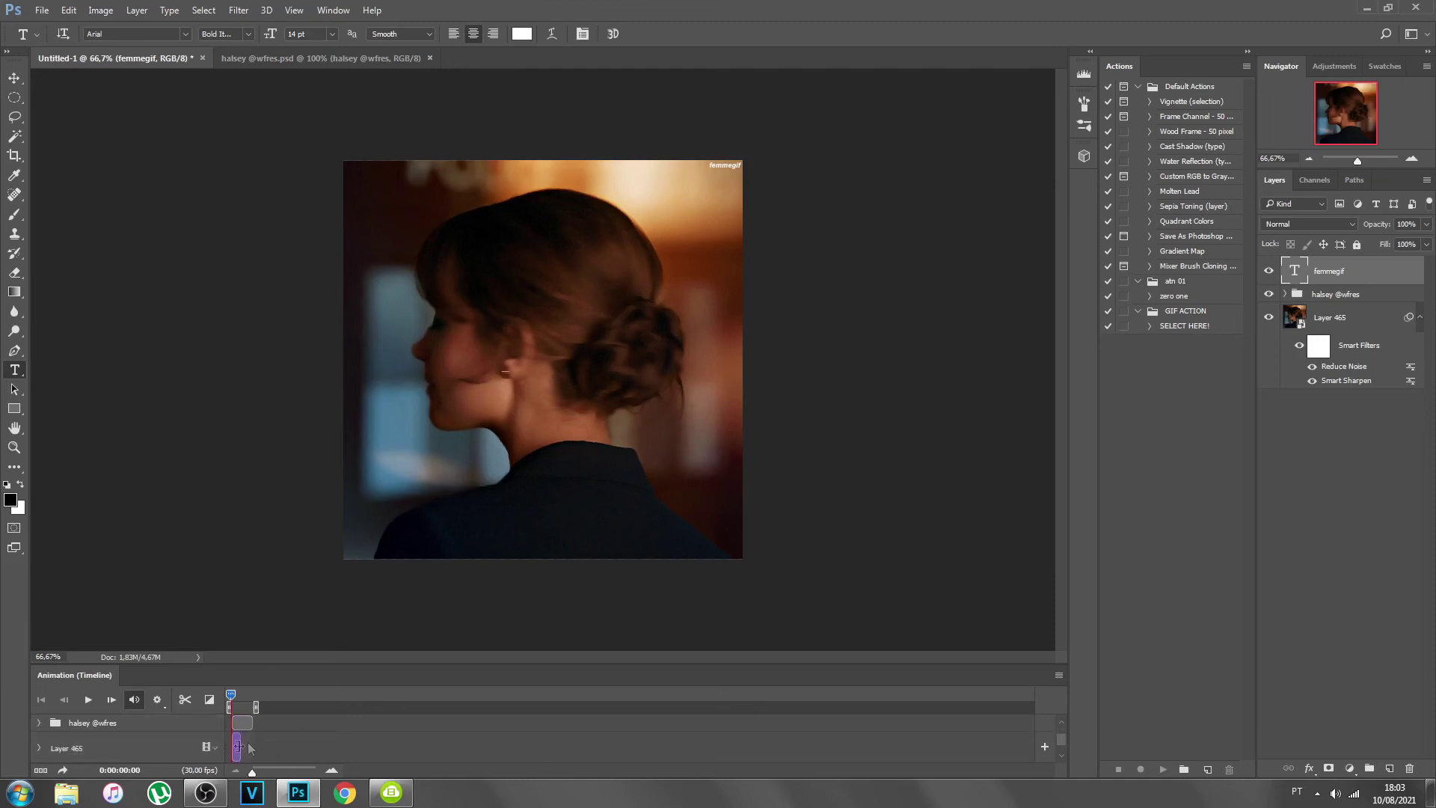
pyautogui.scroll(-1, 261, 746)
pyautogui.scroll(1, 260, 746)
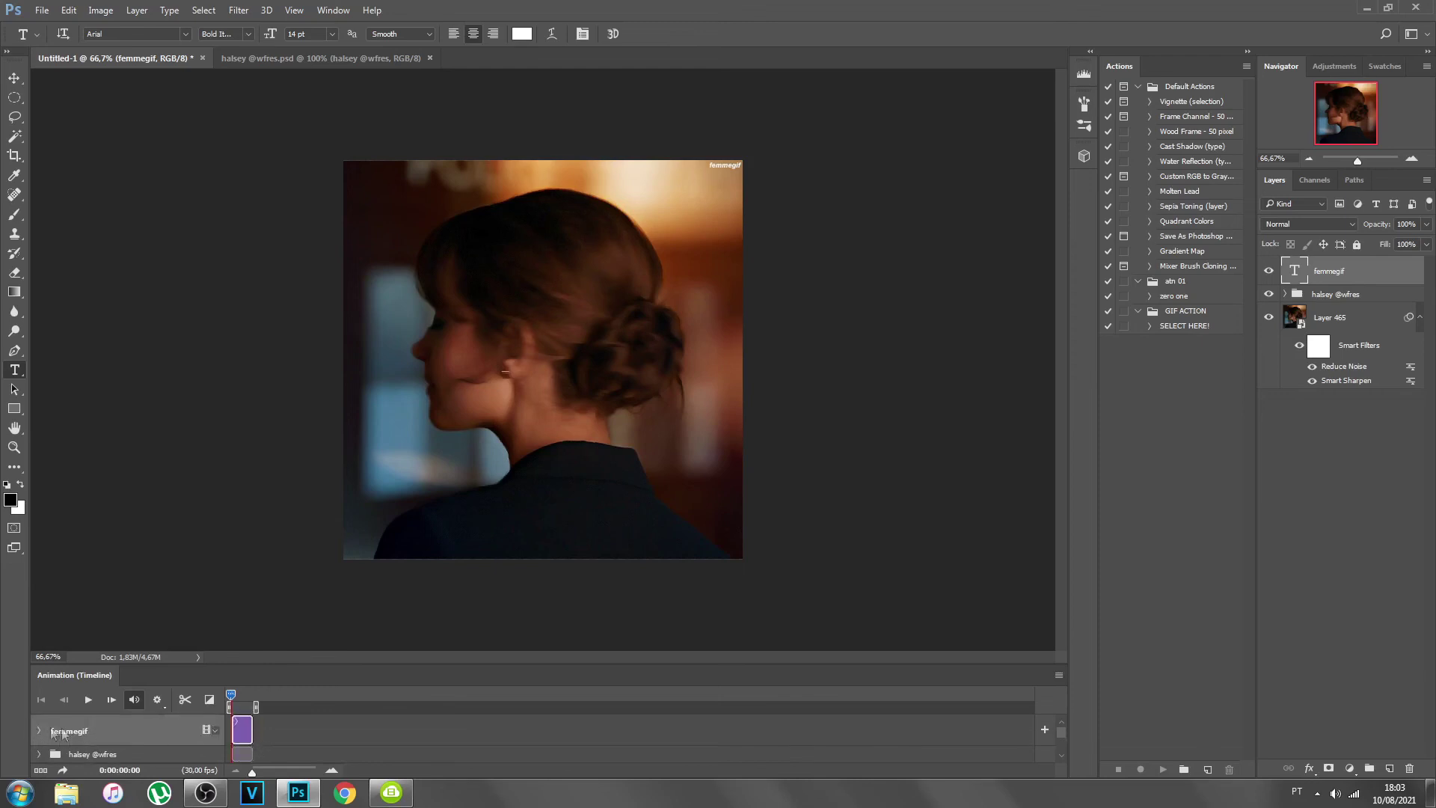
pyautogui.scroll(-1, 262, 733)
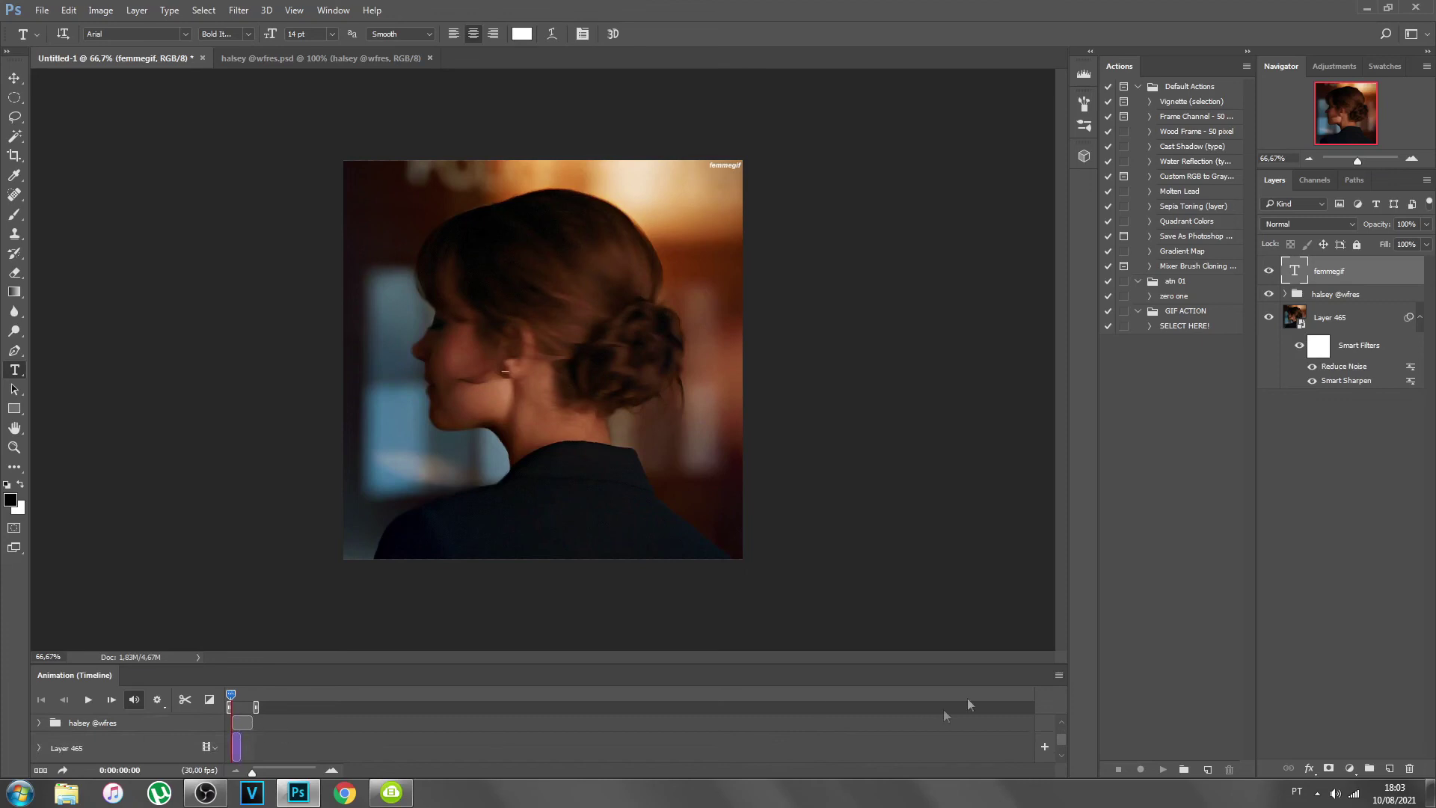
pyautogui.scroll(1, 1058, 715)
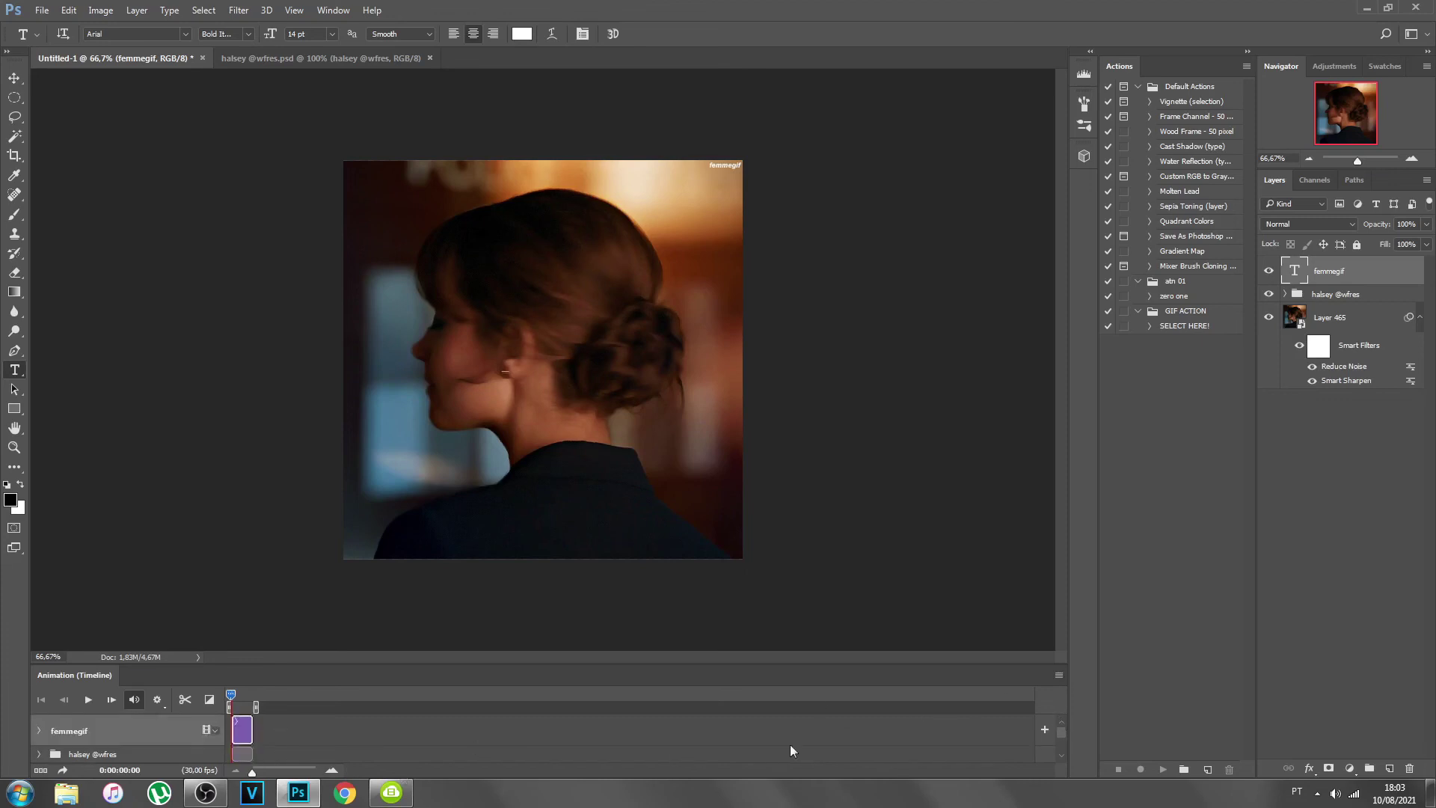
pyautogui.scroll(-1, 1063, 751)
pyautogui.scroll(1, 253, 730)
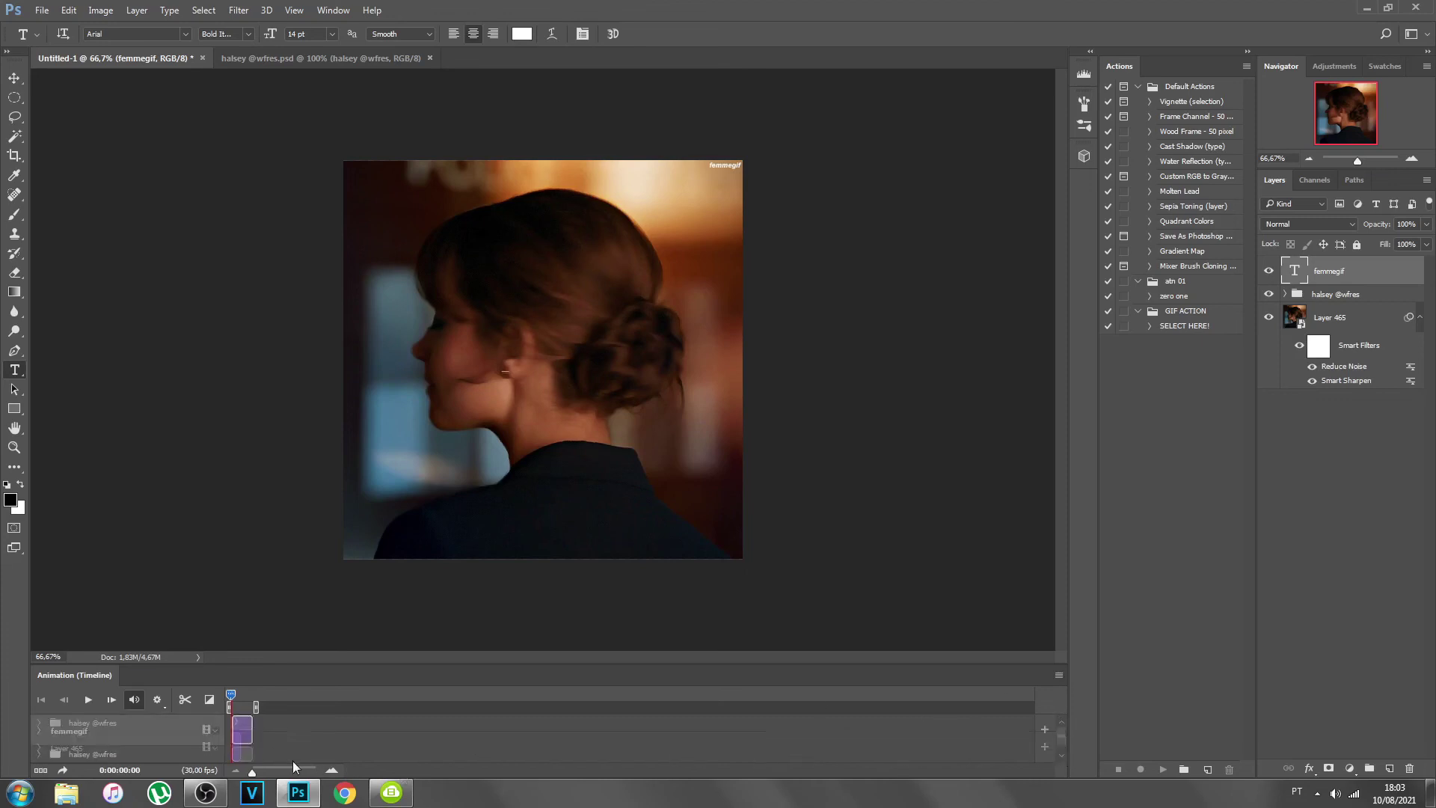
pyautogui.moveTo(253, 734); pyautogui.dragTo(239, 734)
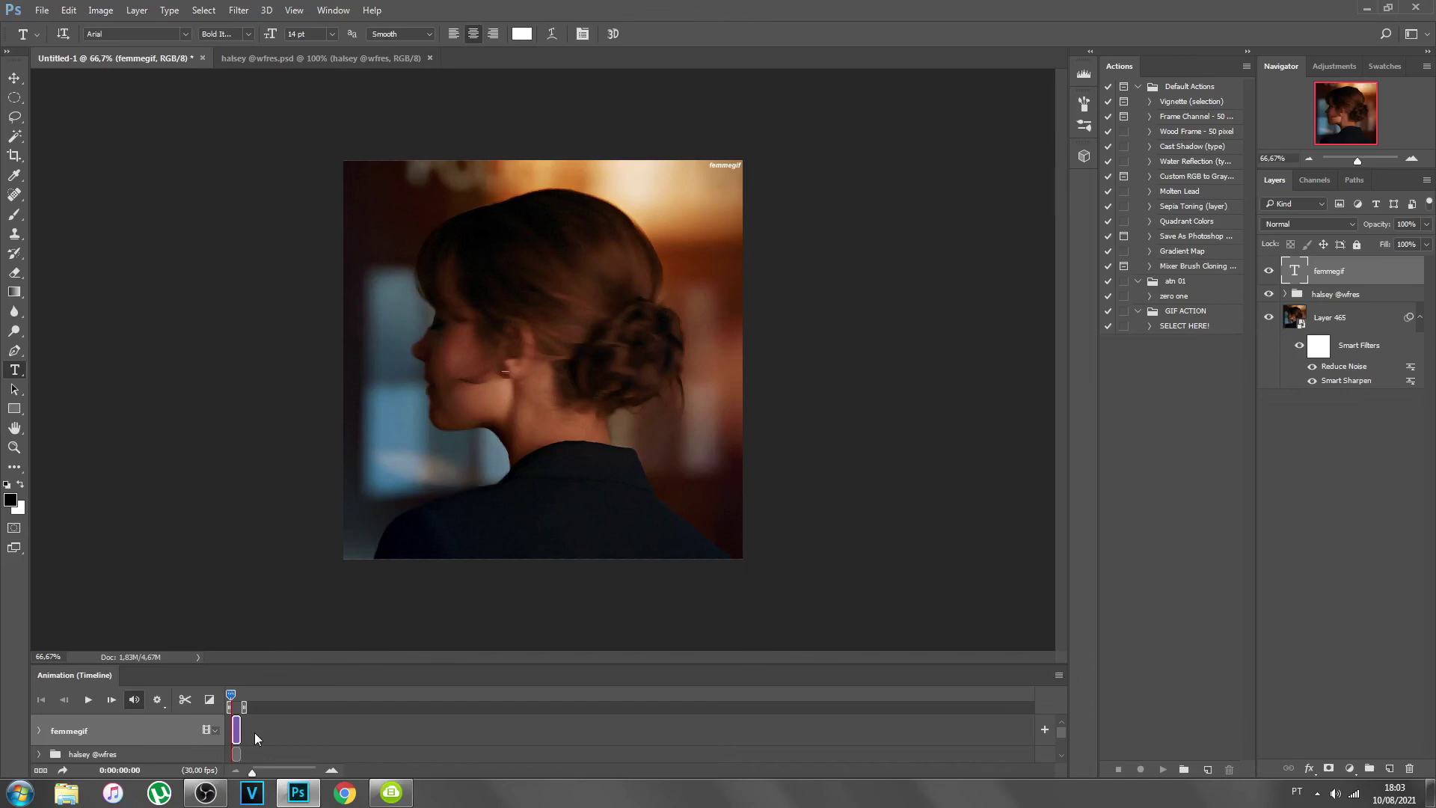
pyautogui.scroll(-2, 254, 737)
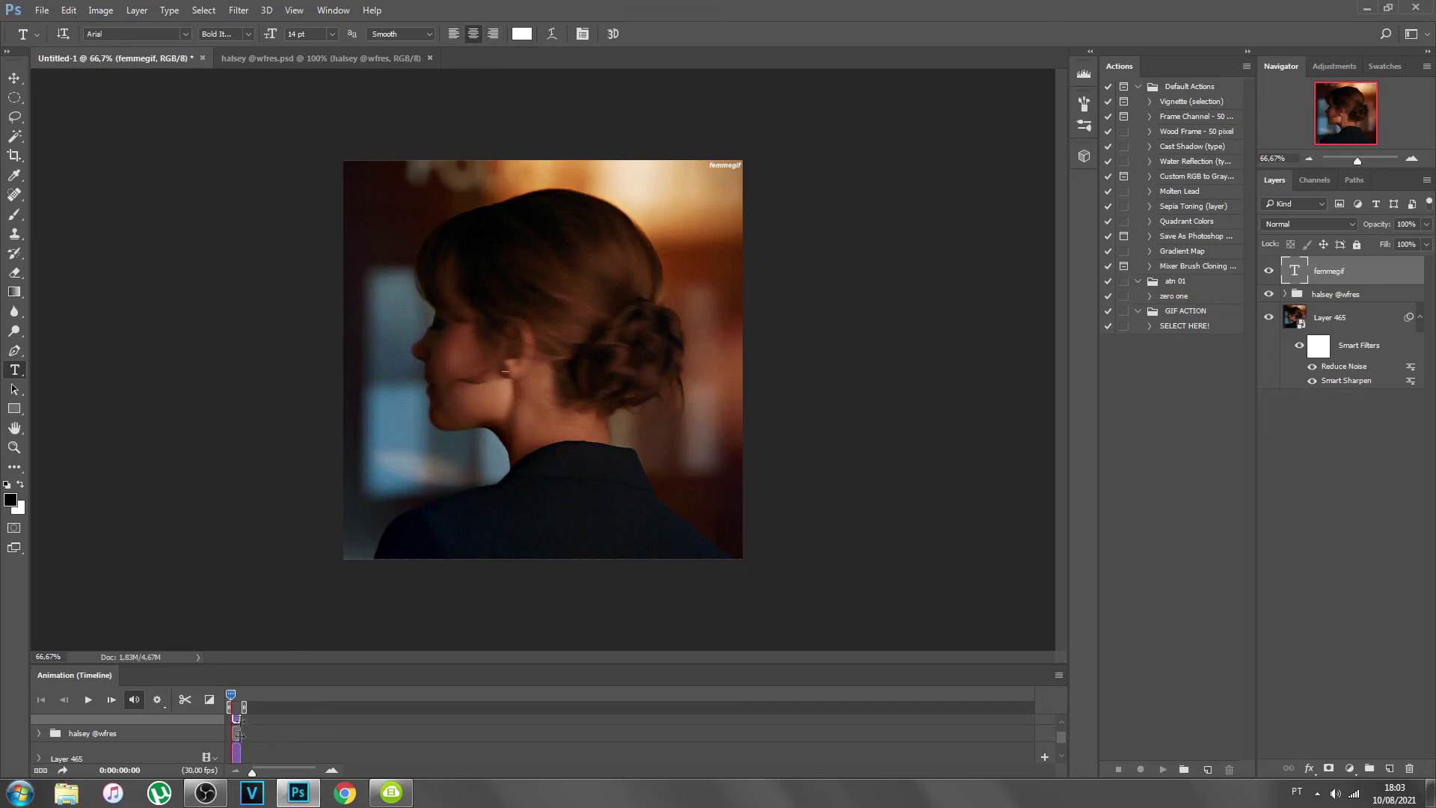
pyautogui.scroll(2, 254, 746)
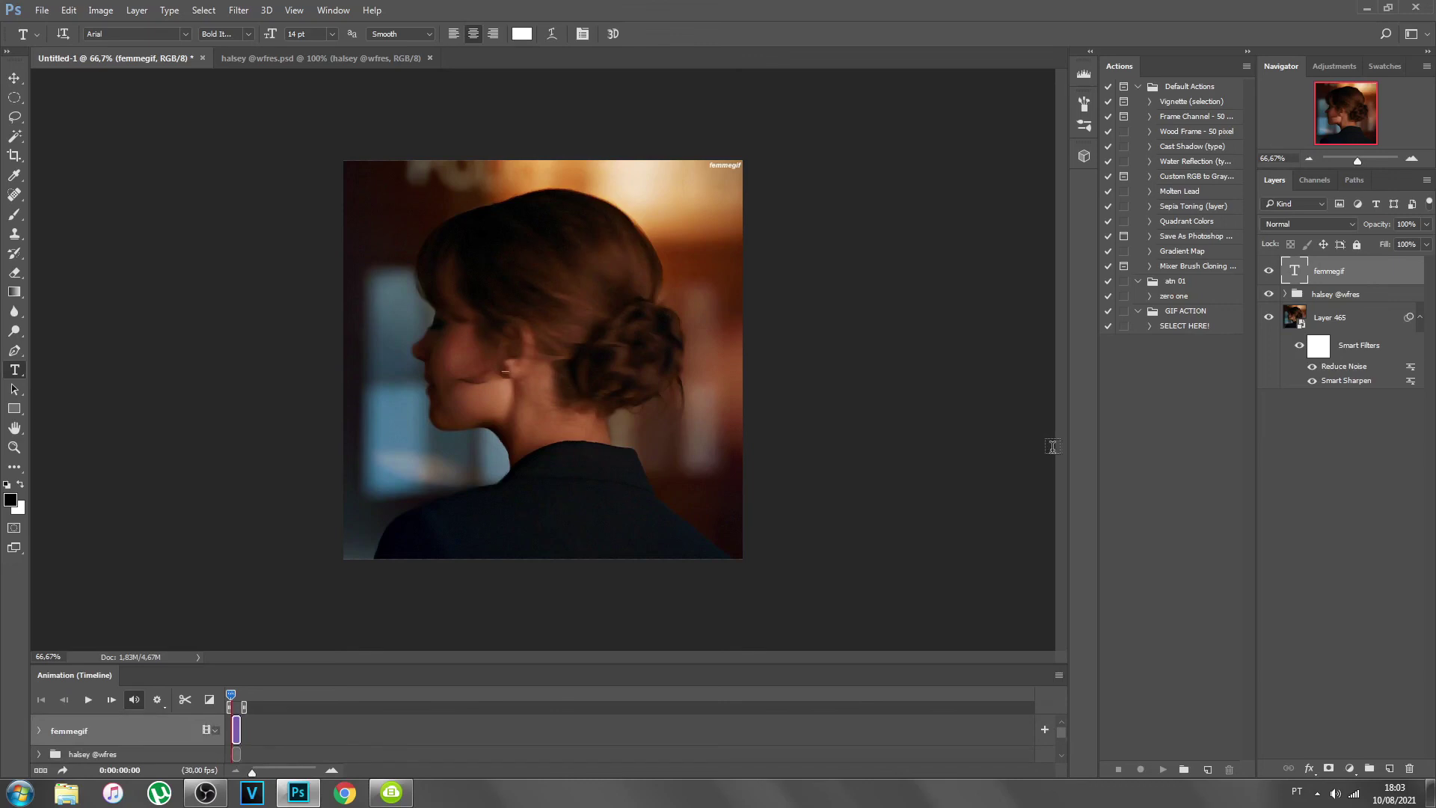
# - Open Save for Web (Legacy) for the animation and check the color reduction choices, keeping GIF format with Adaptive
pyautogui.click(42, 11)
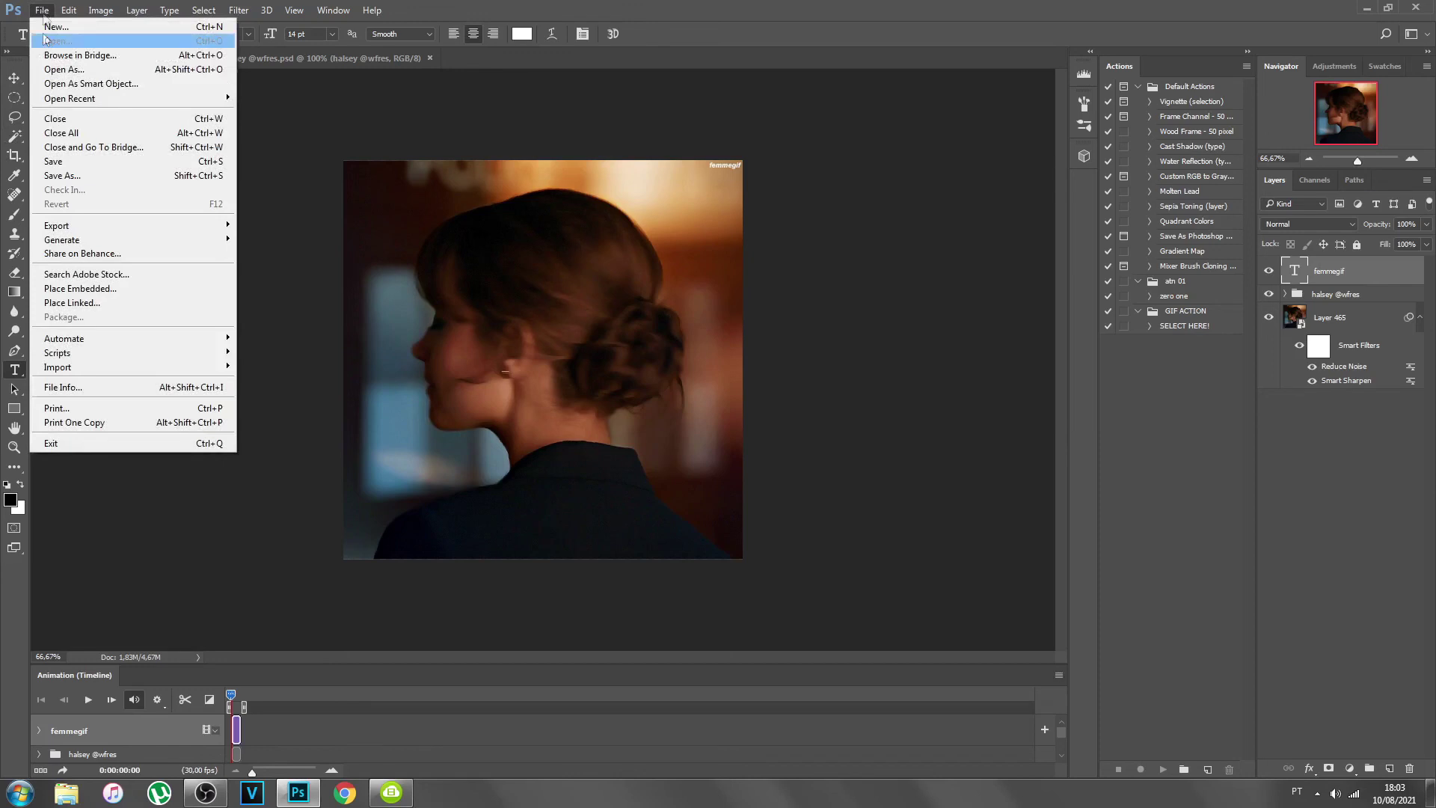
pyautogui.moveTo(50, 222)
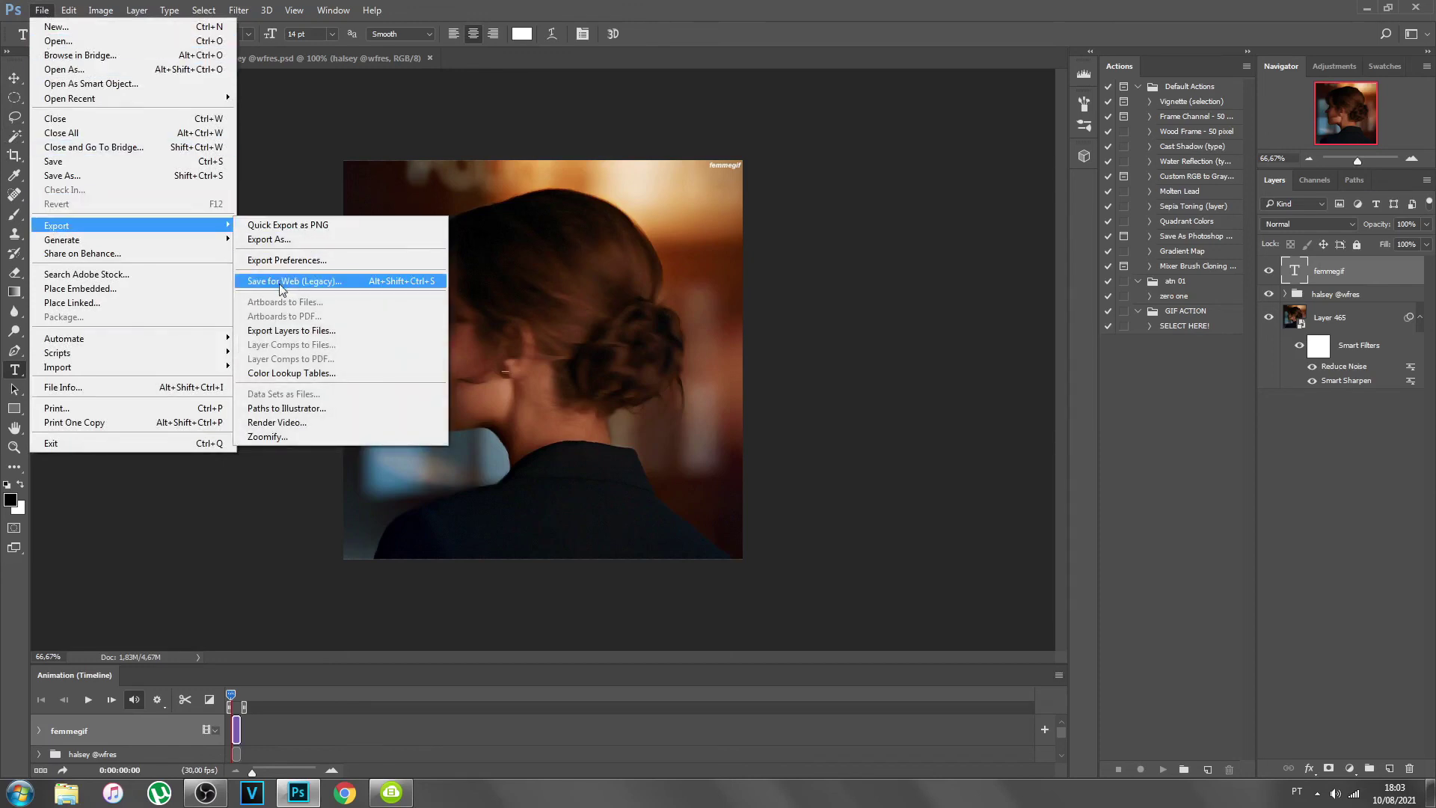
pyautogui.click(280, 283)
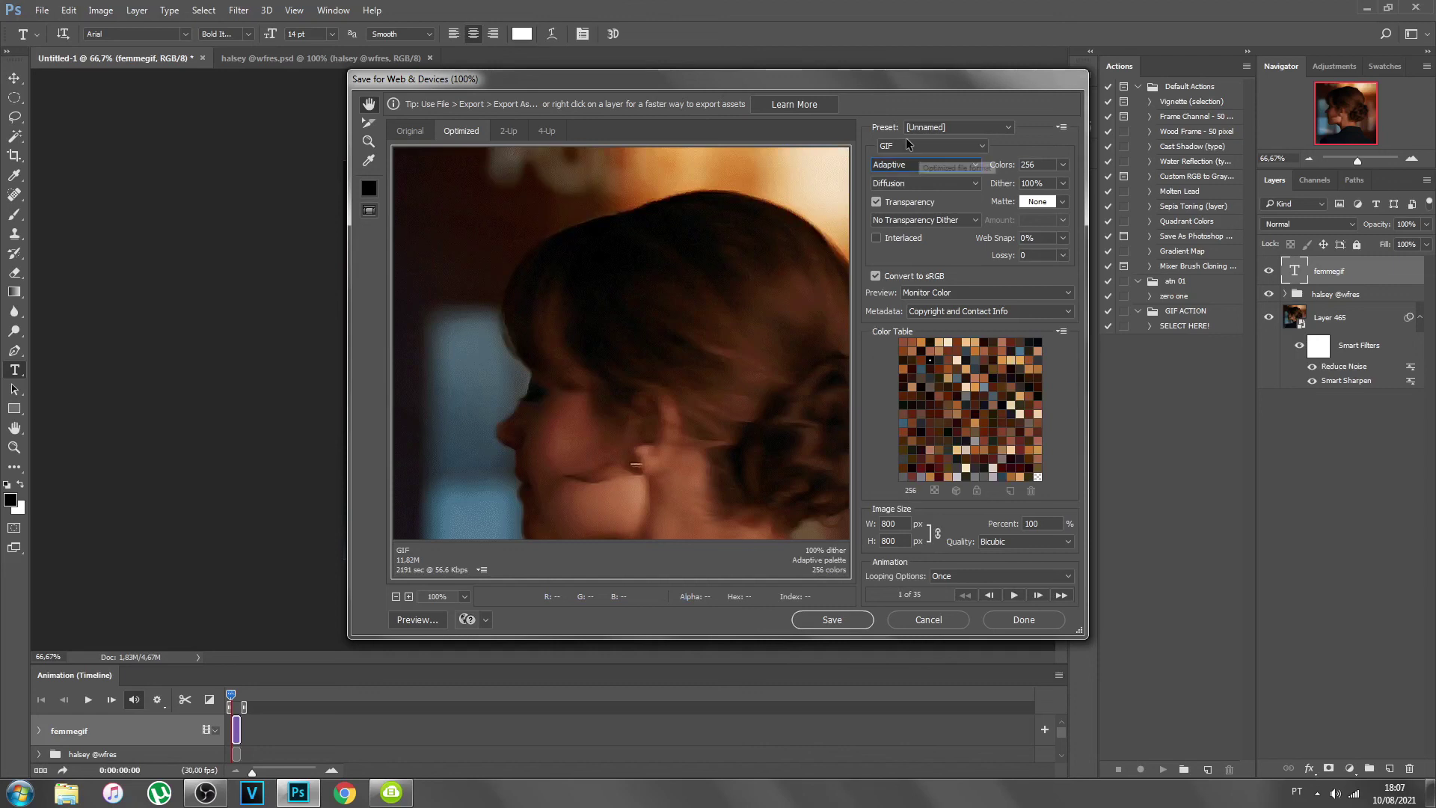
pyautogui.click(900, 165)
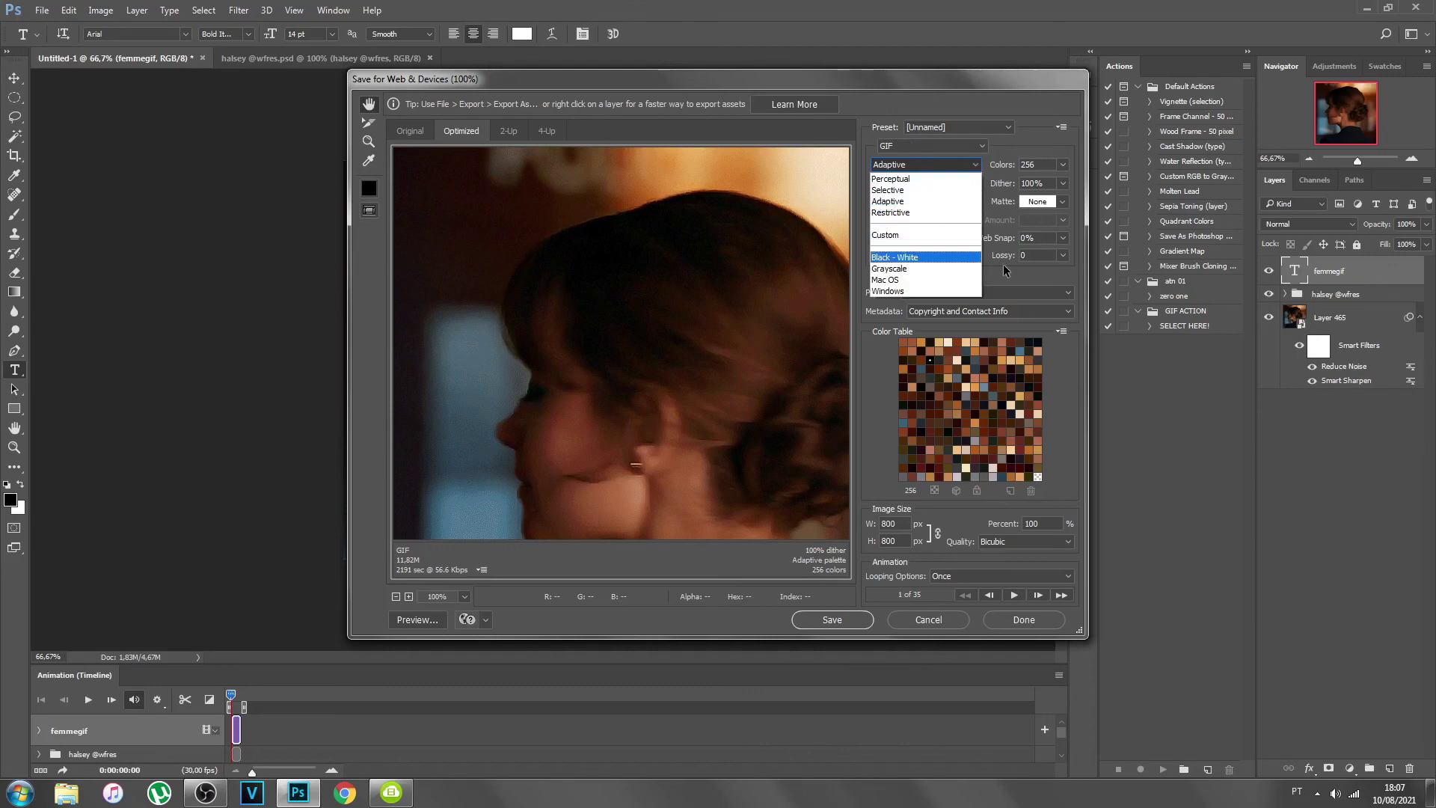
pyautogui.click(1026, 277)
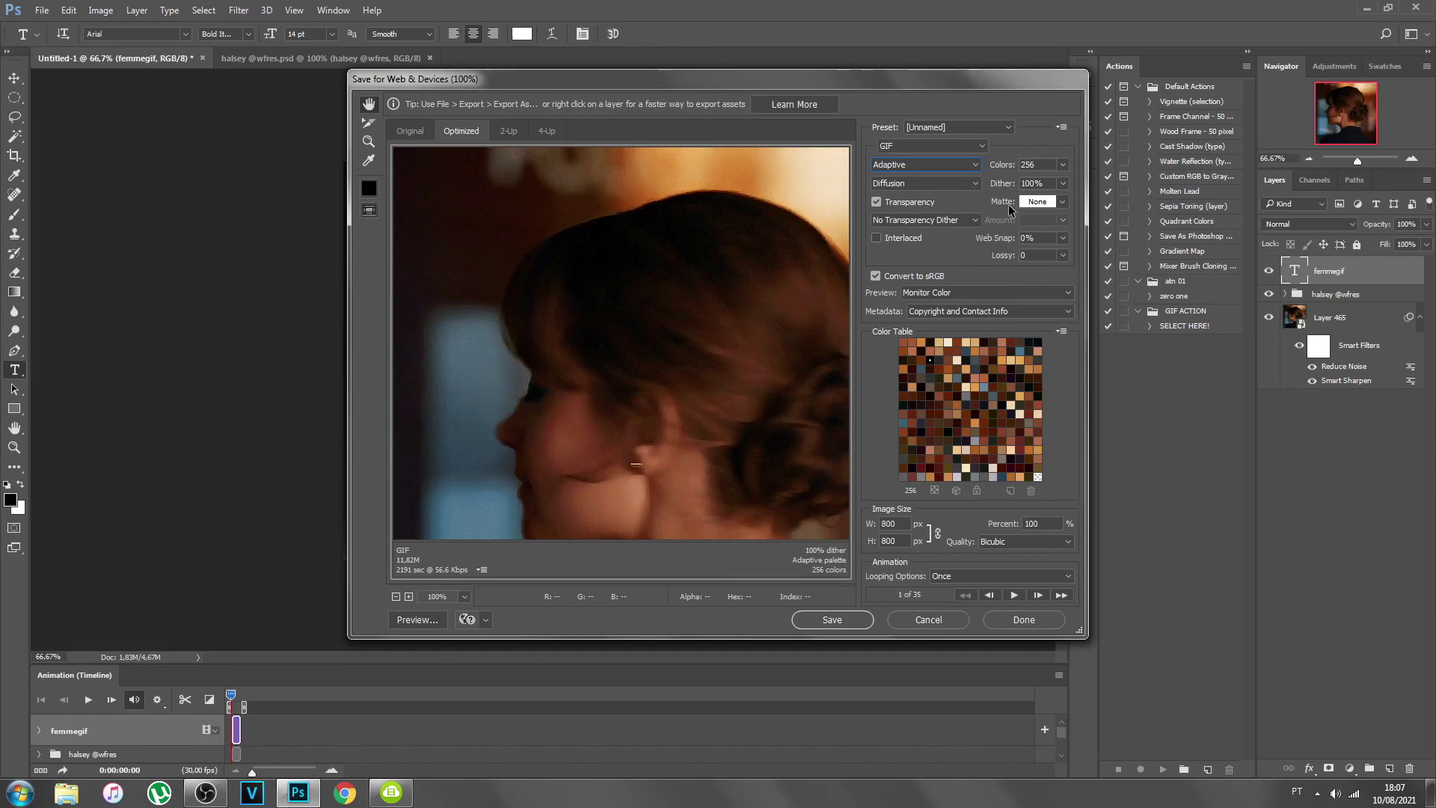
# - Set the GIF export's matte to None and the image size quality to Bicubic
pyautogui.click(1063, 202)
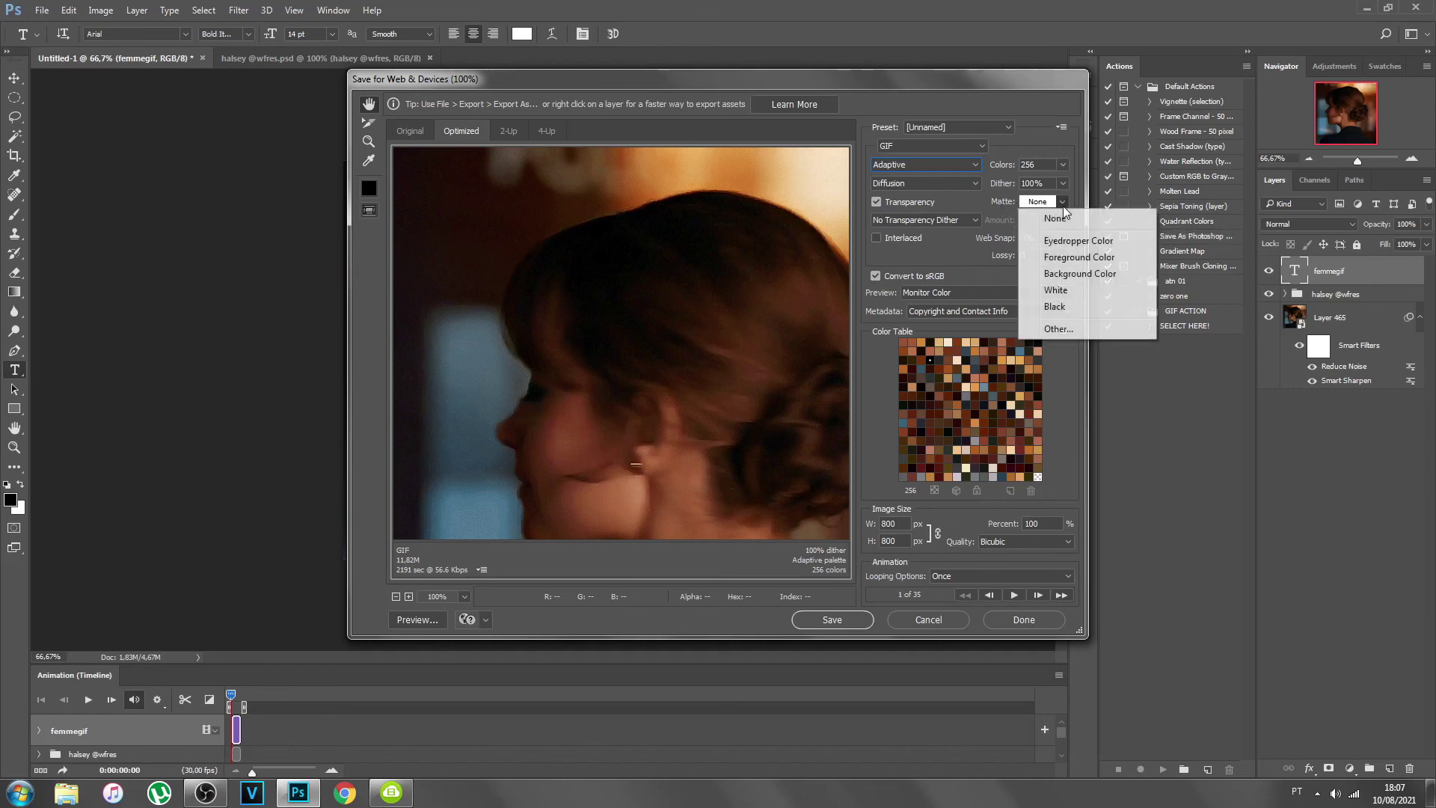
pyautogui.click(1060, 219)
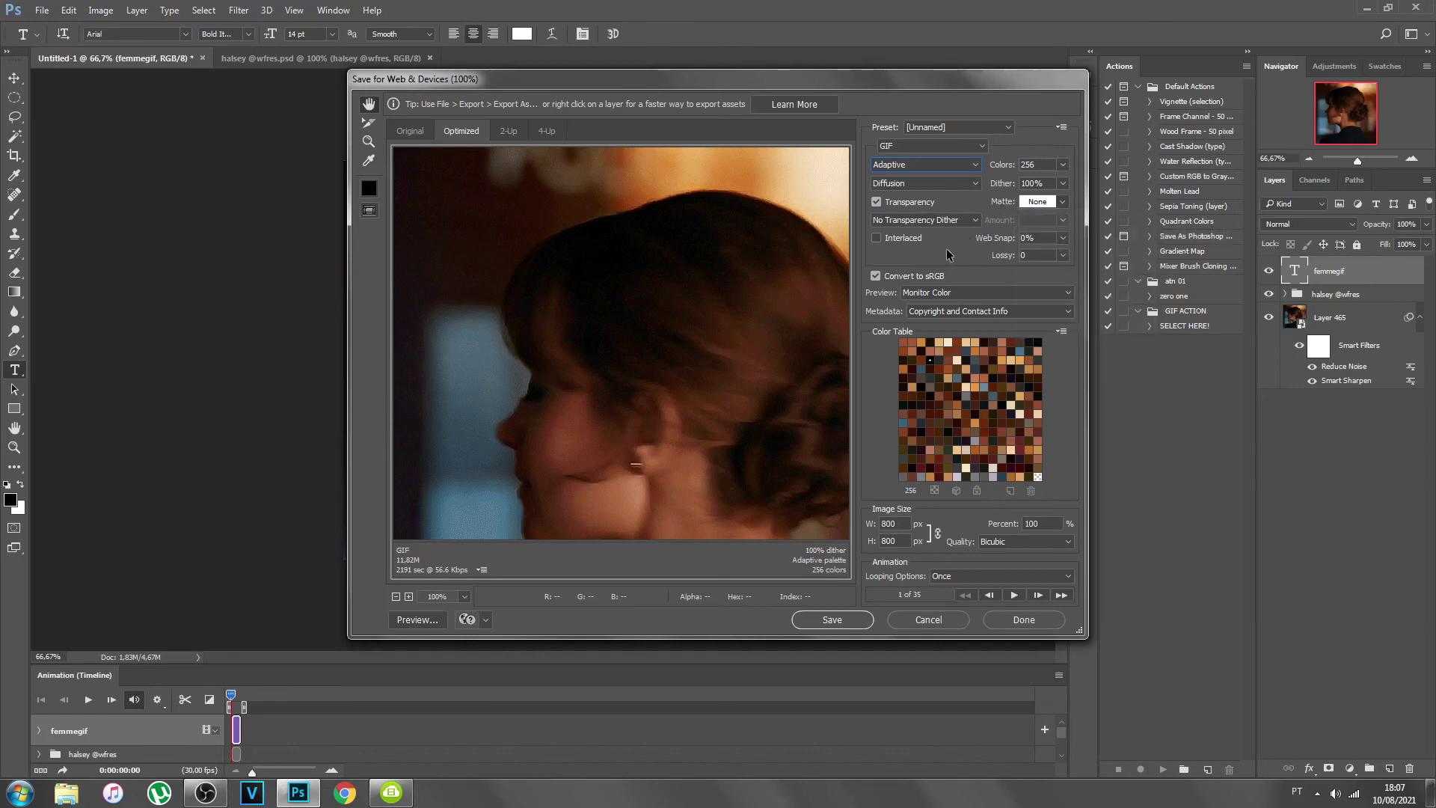
pyautogui.click(1047, 202)
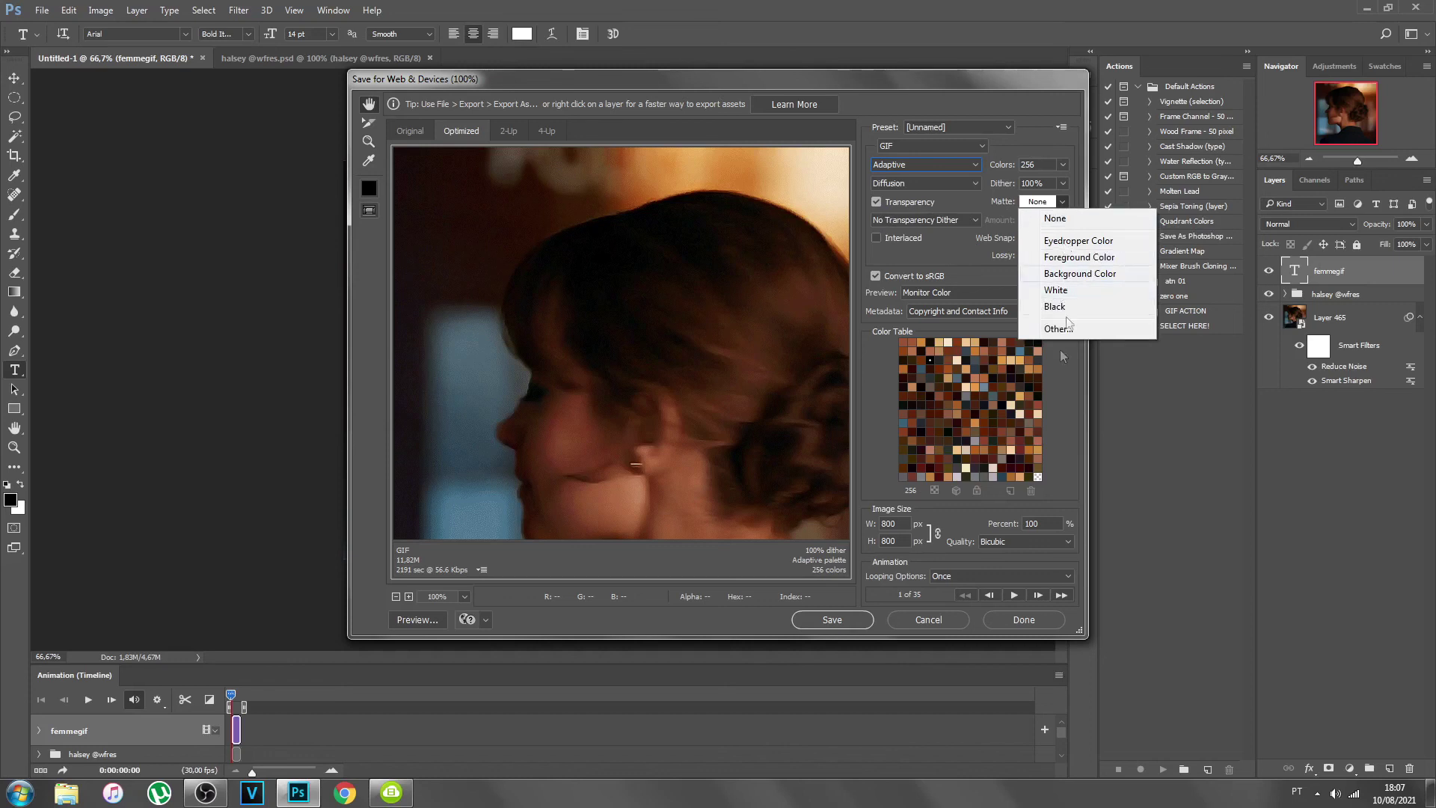
pyautogui.click(940, 252)
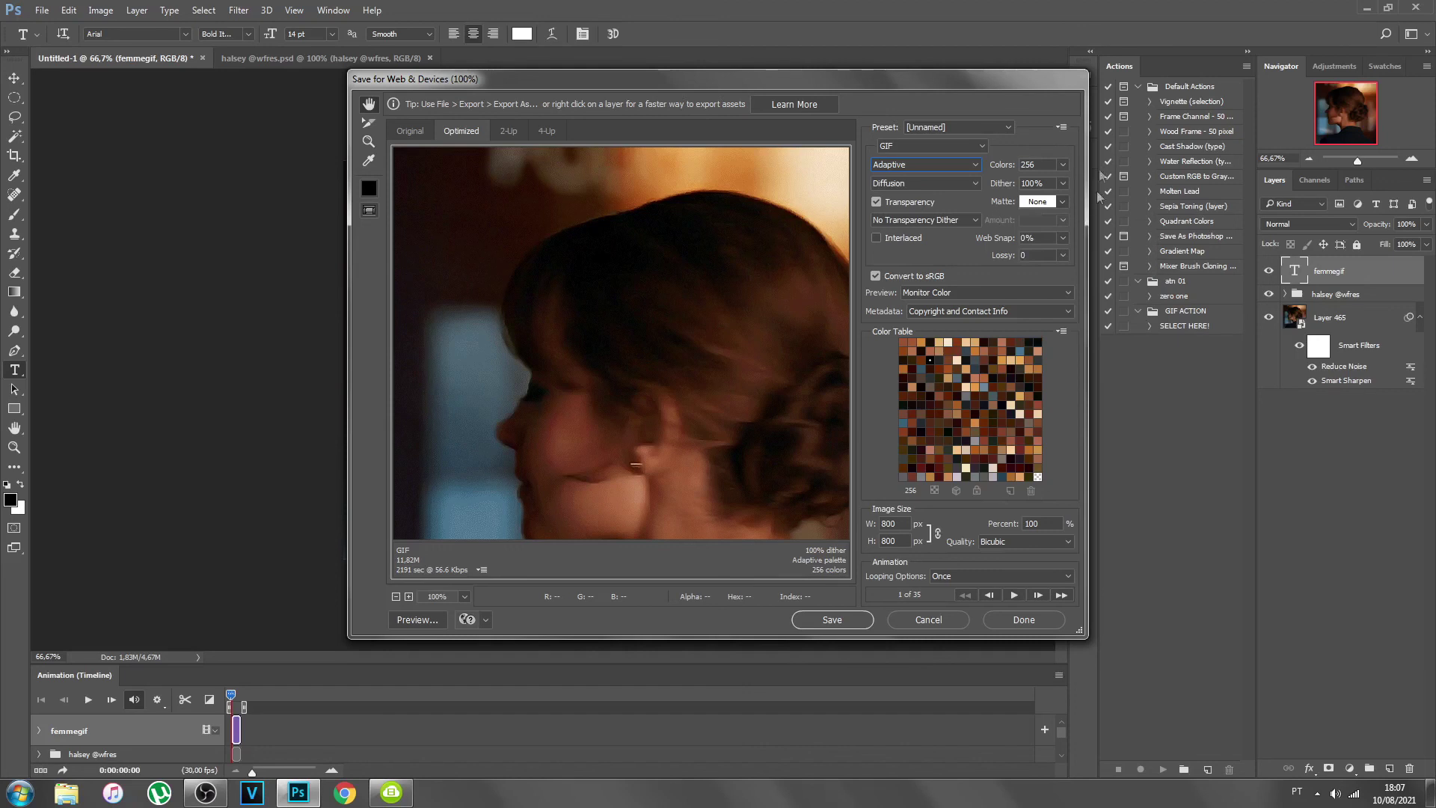
pyautogui.click(1062, 202)
pyautogui.click(1043, 212)
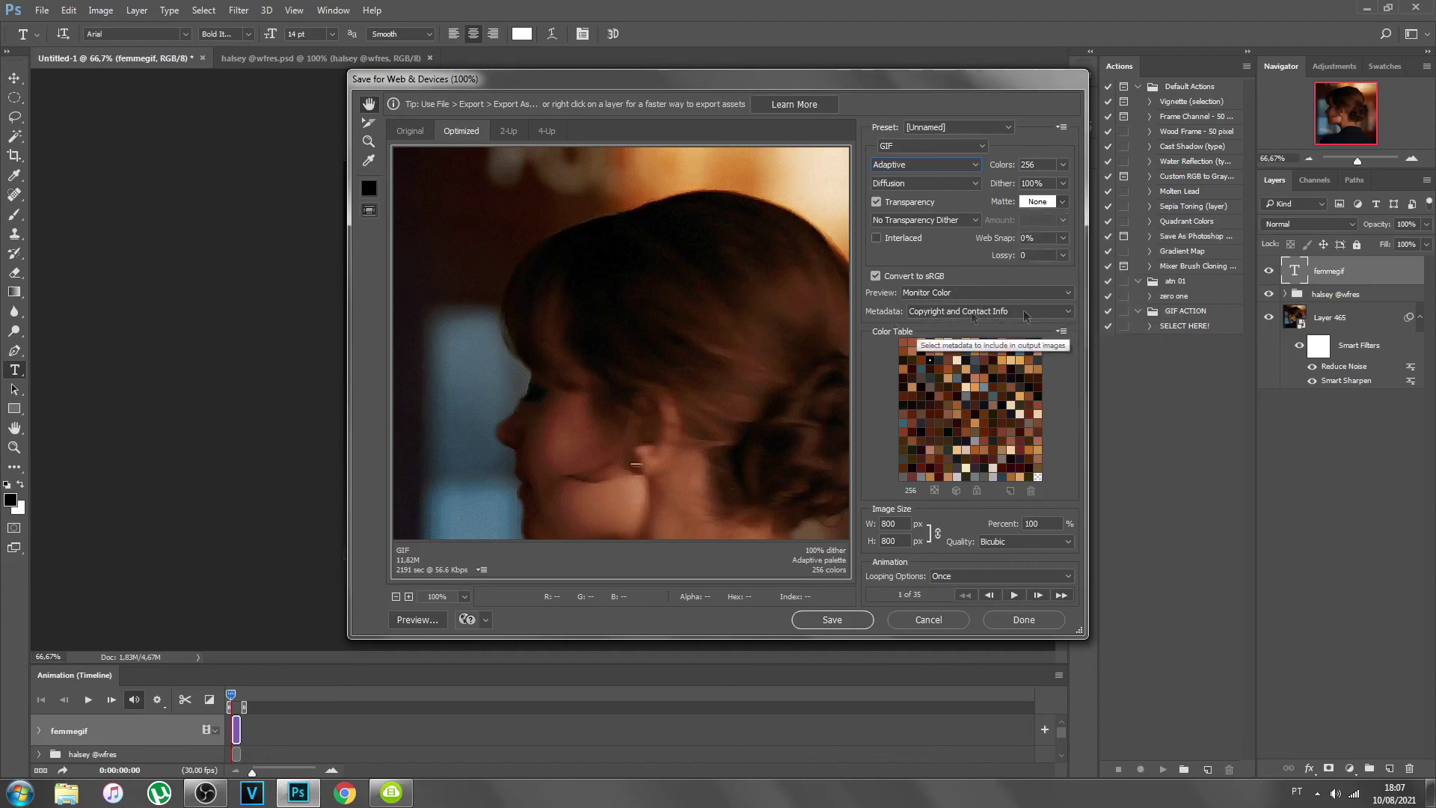
pyautogui.click(1007, 542)
pyautogui.click(1006, 554)
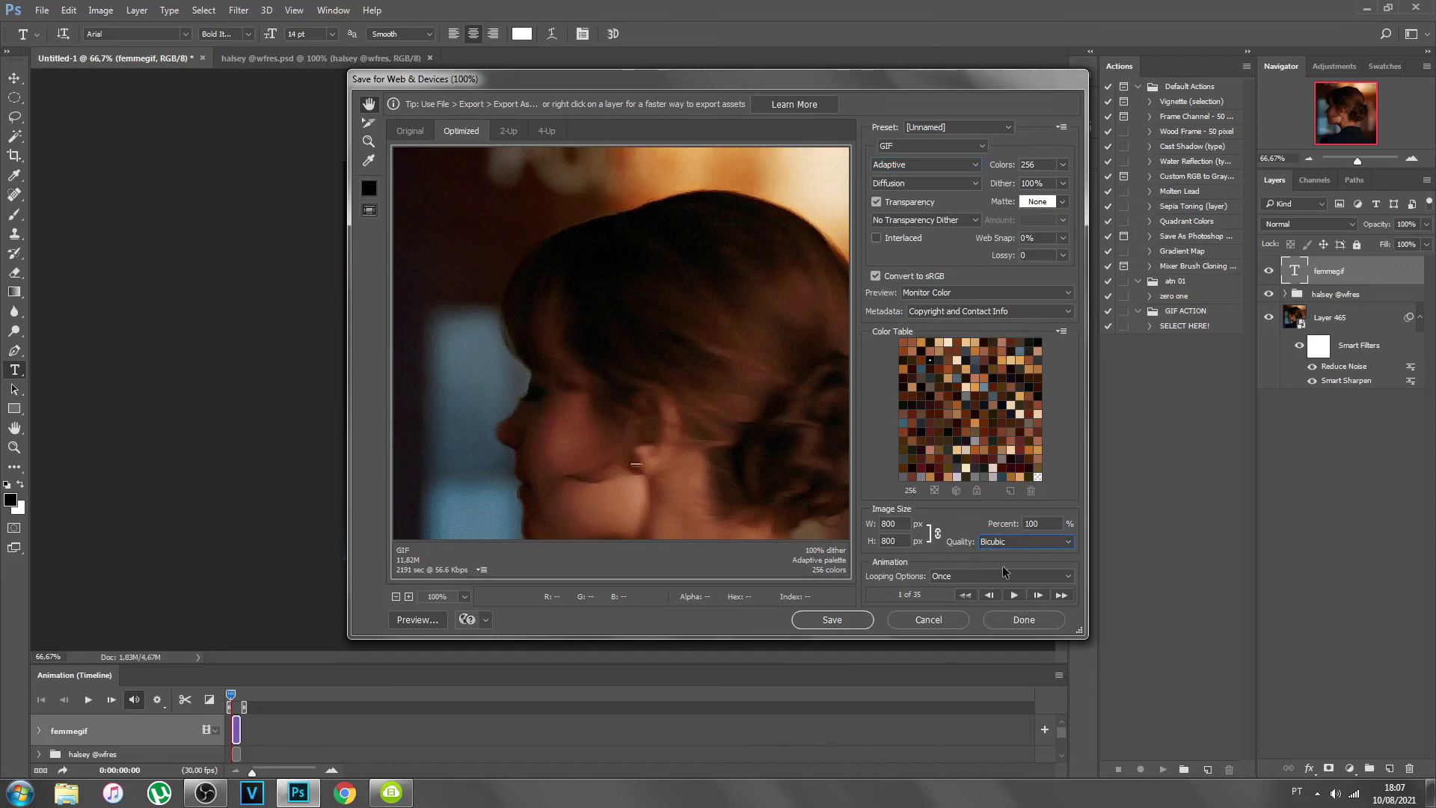
# - Set the GIF's looping to Forever and play the animation preview with the whole image in view at 66.7%
pyautogui.click(946, 578)
pyautogui.click(946, 603)
pyautogui.click(395, 596)
pyautogui.click(1014, 595)
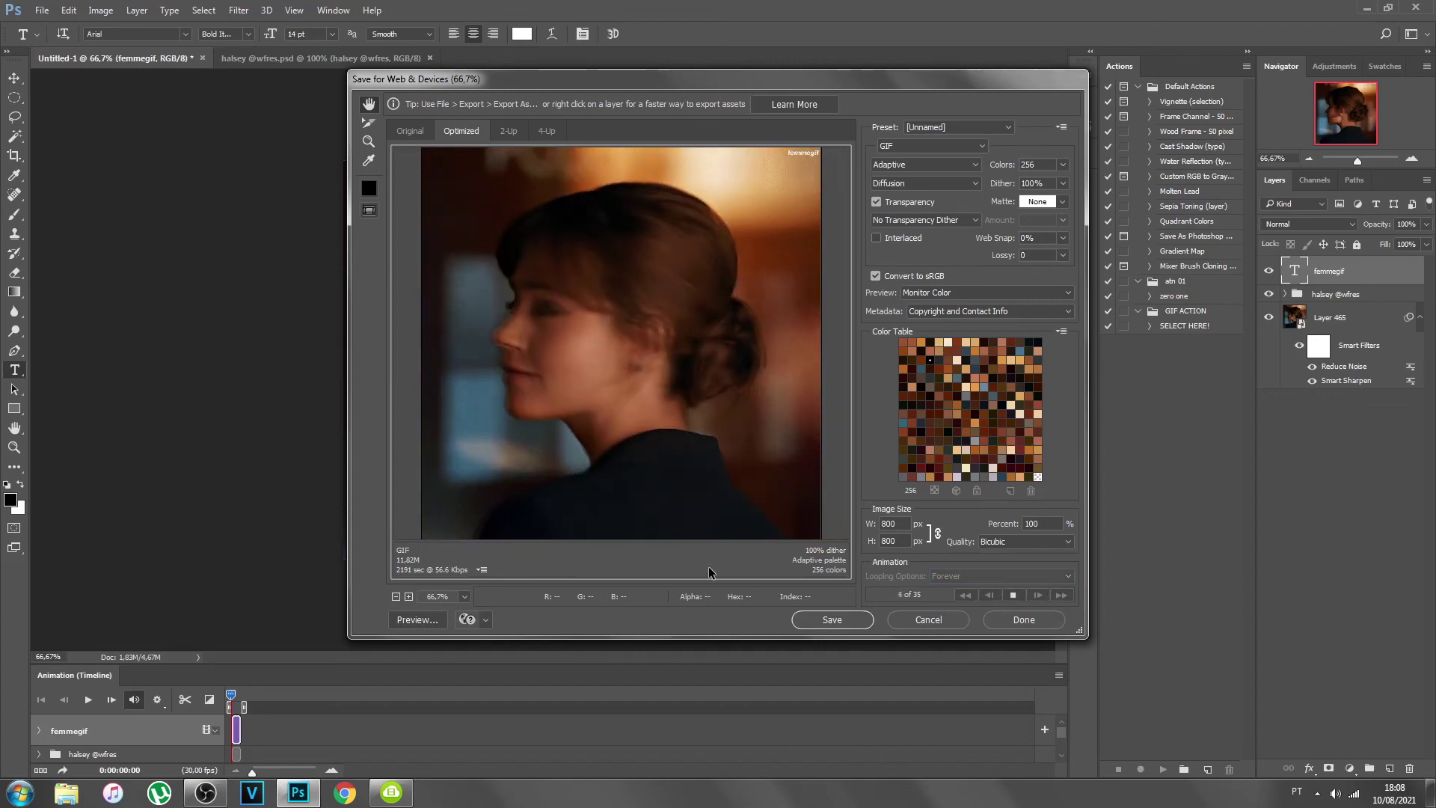
pyautogui.click(1012, 596)
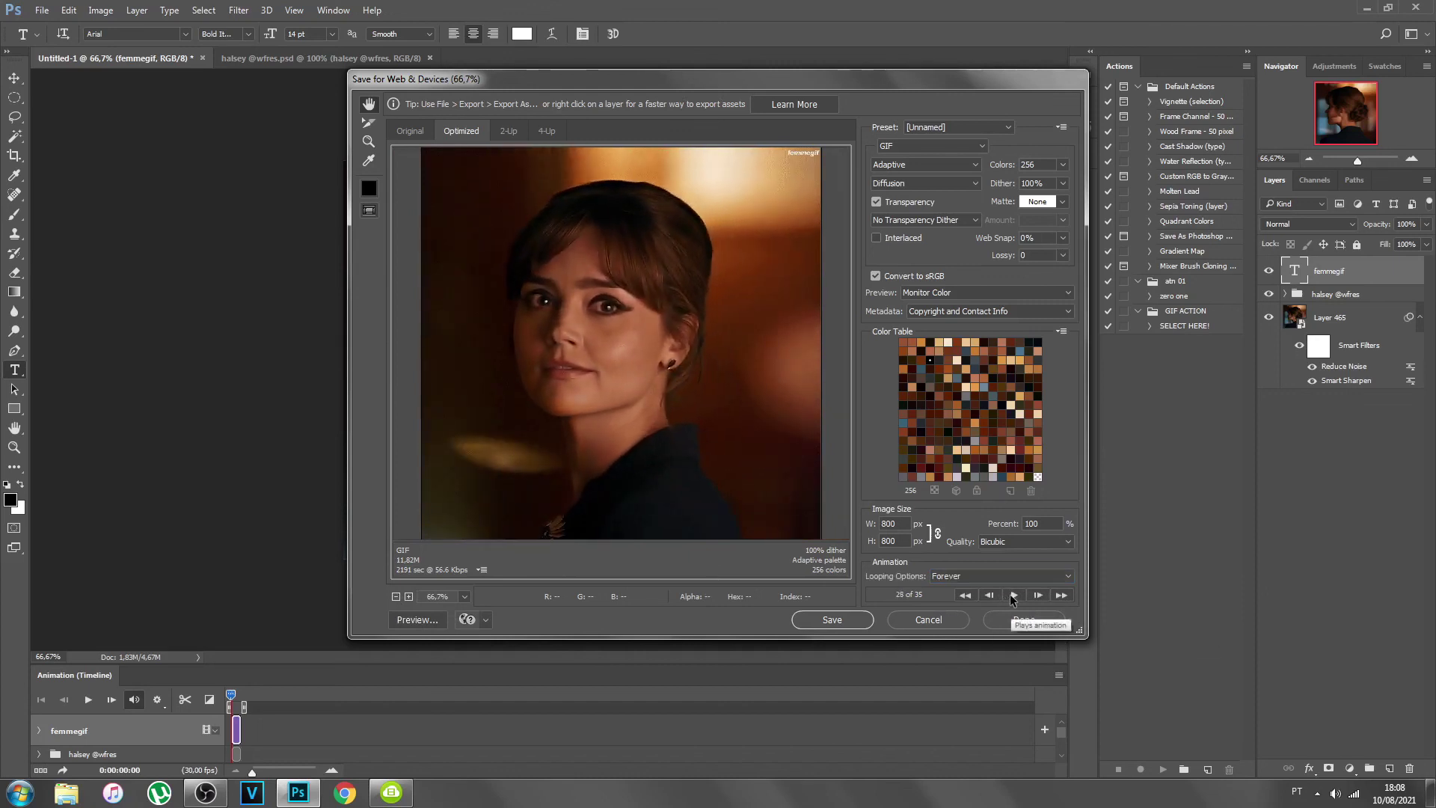
# - Save the optimized GIF as Untitled-1.gif, images only, in the desktop folder (Área de Trabalho)
pyautogui.click(833, 619)
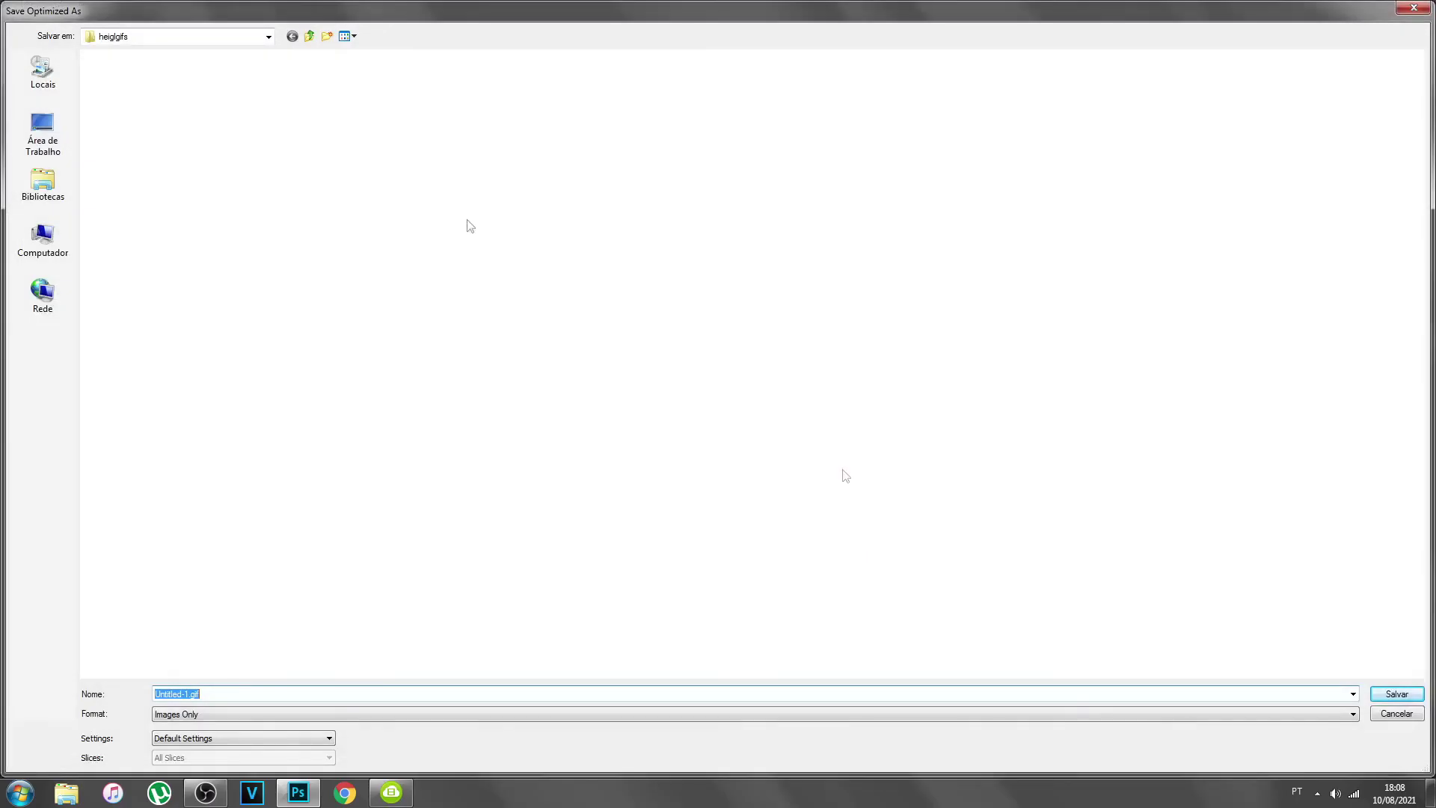
pyautogui.click(268, 37)
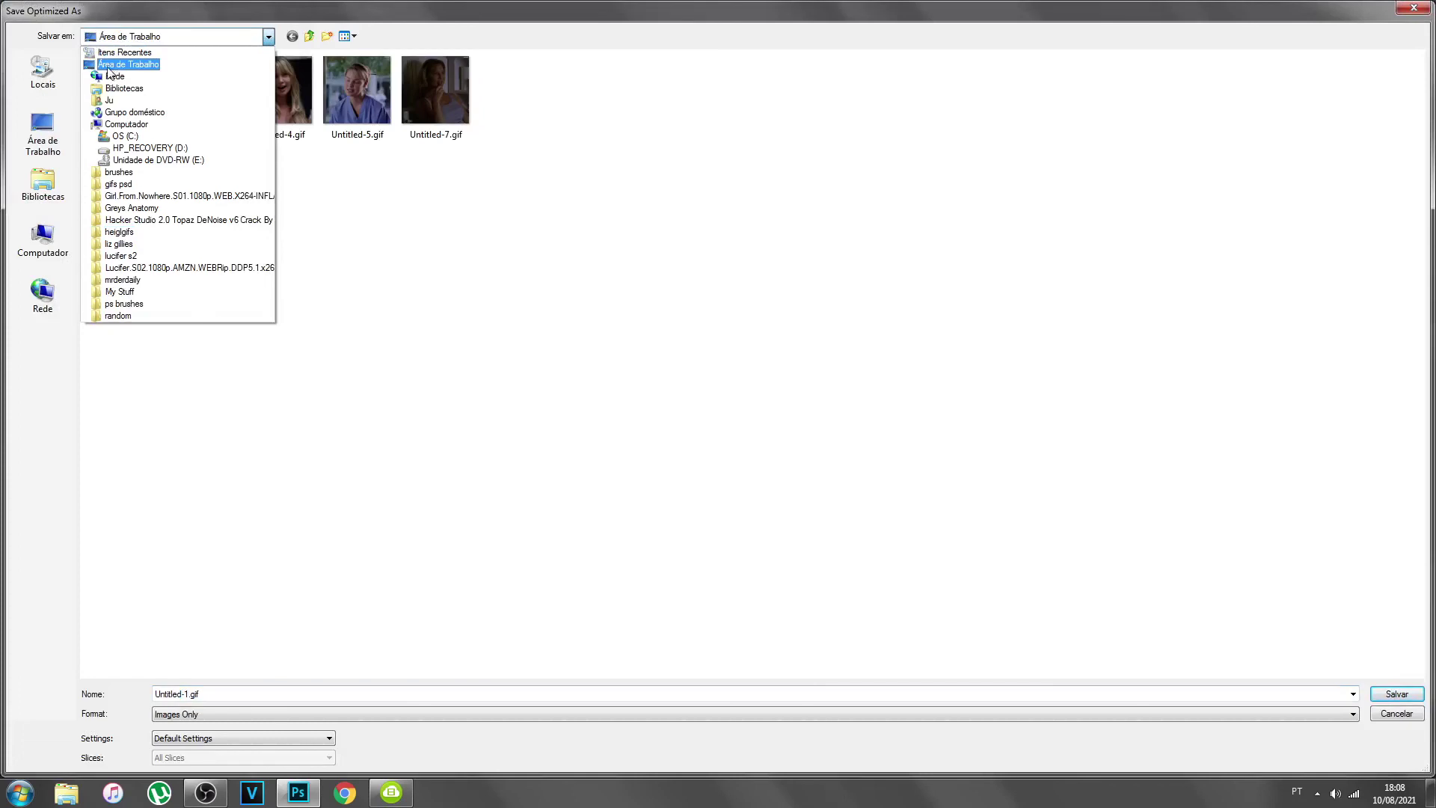
pyautogui.click(108, 65)
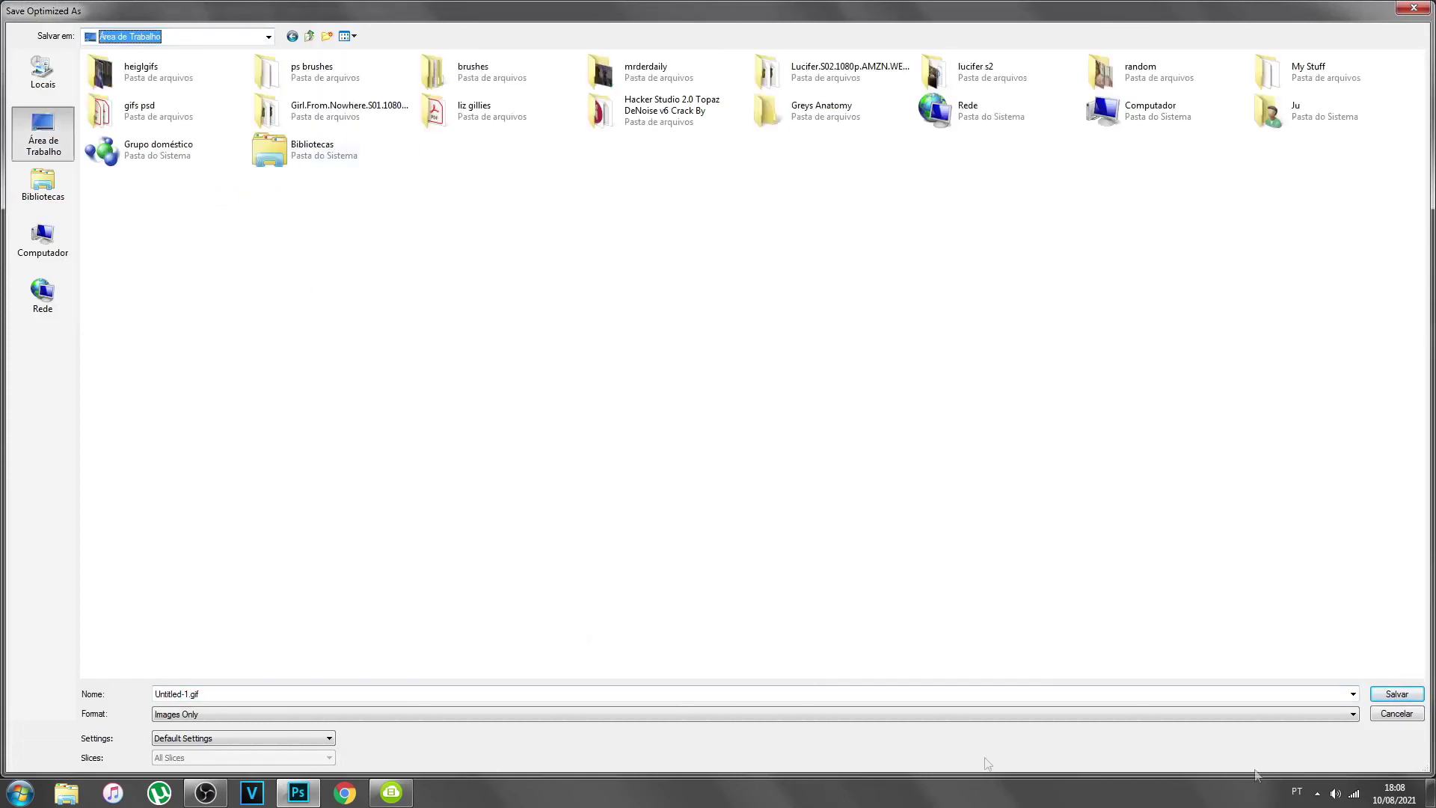
pyautogui.click(1396, 696)
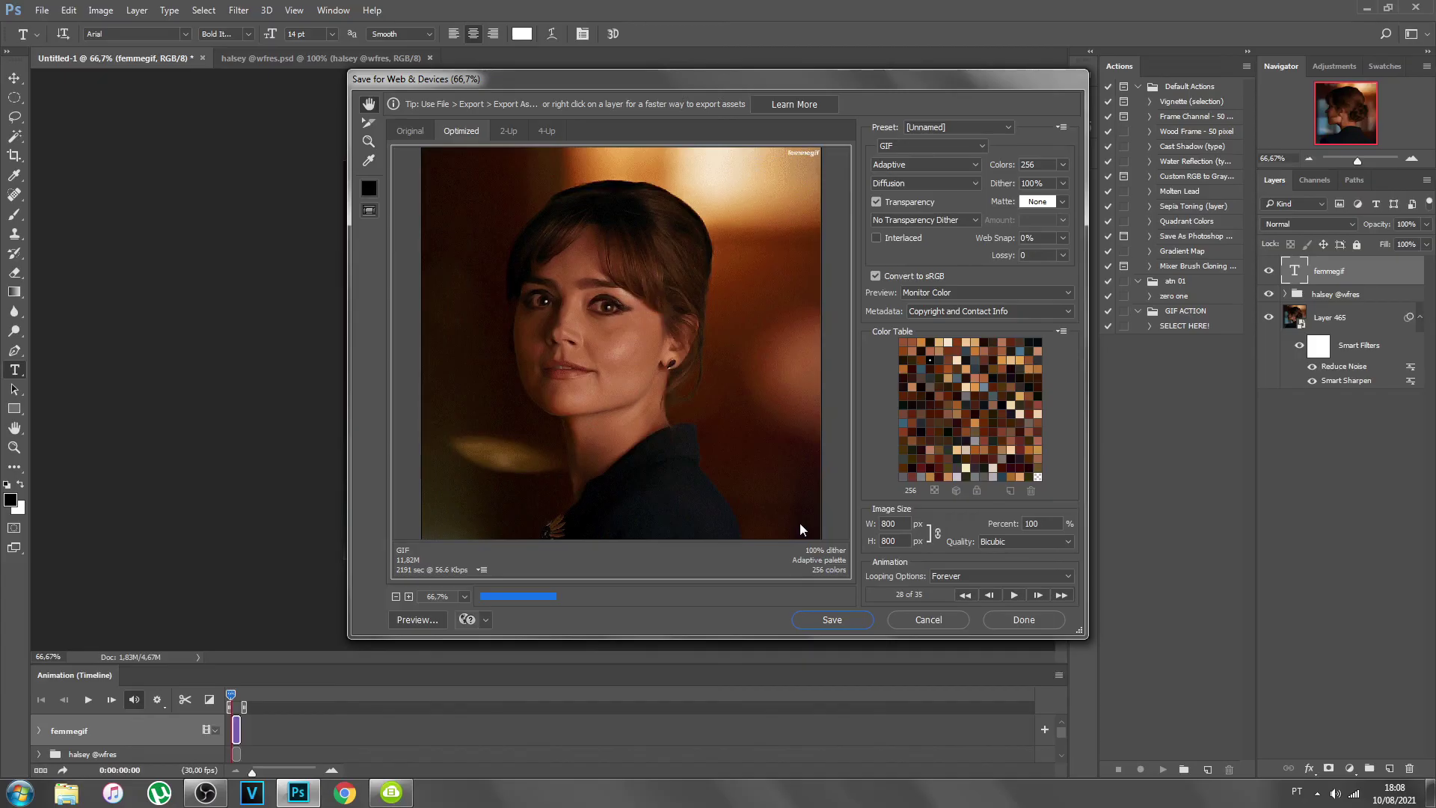